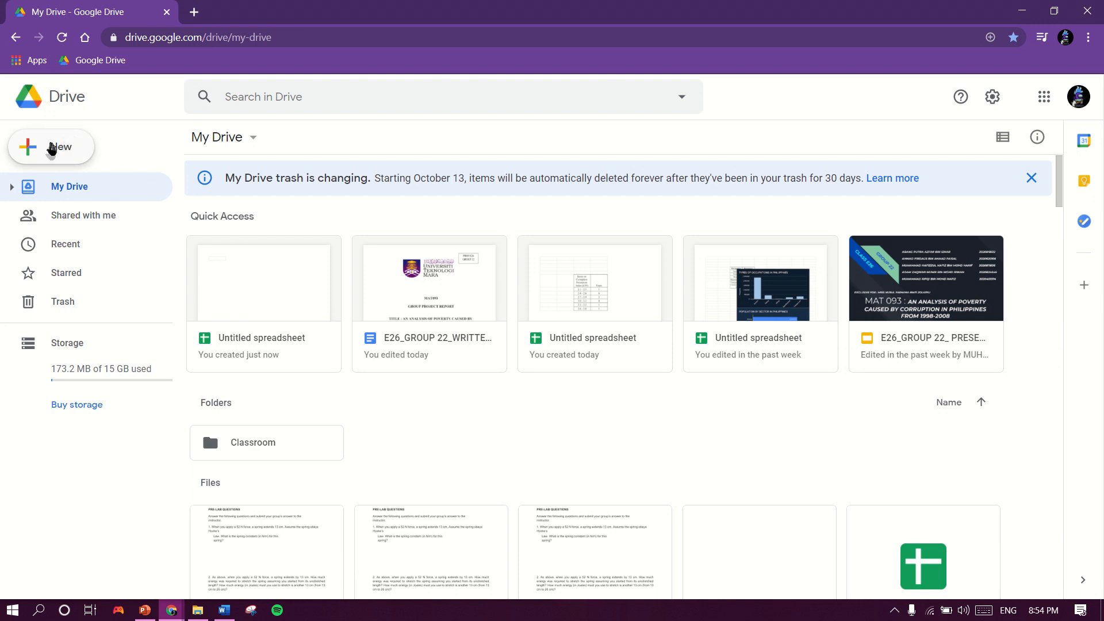
Create a new blank Google Sheets spreadsheet and title it "My new eaxample spreedshet"
{"action": "left_click", "coordinate": [53, 150]}
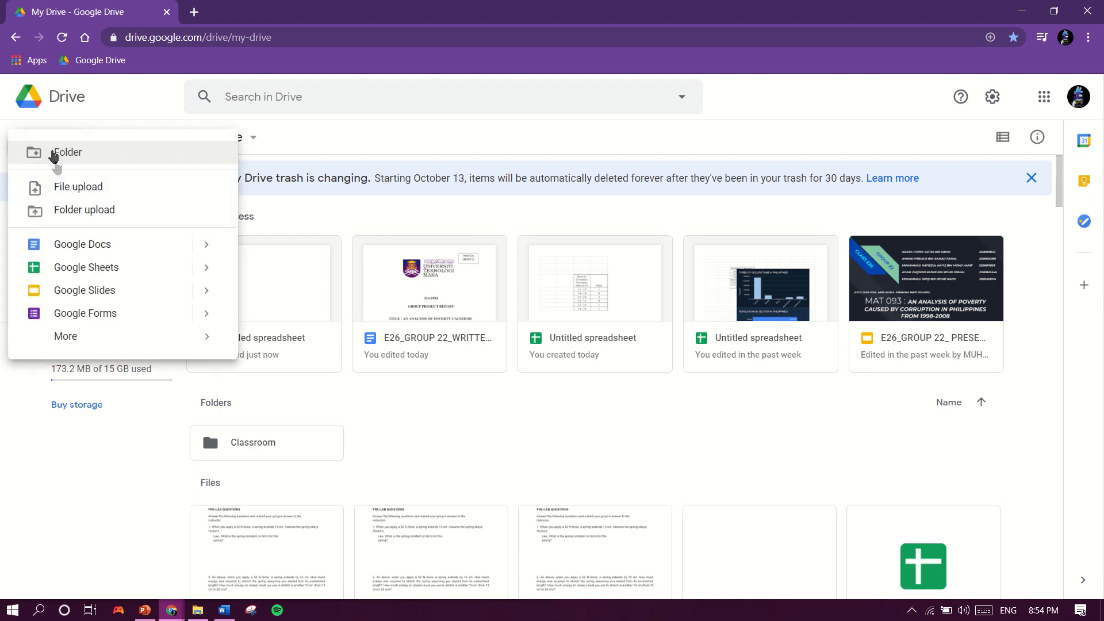
{"action": "left_click", "coordinate": [138, 277]}
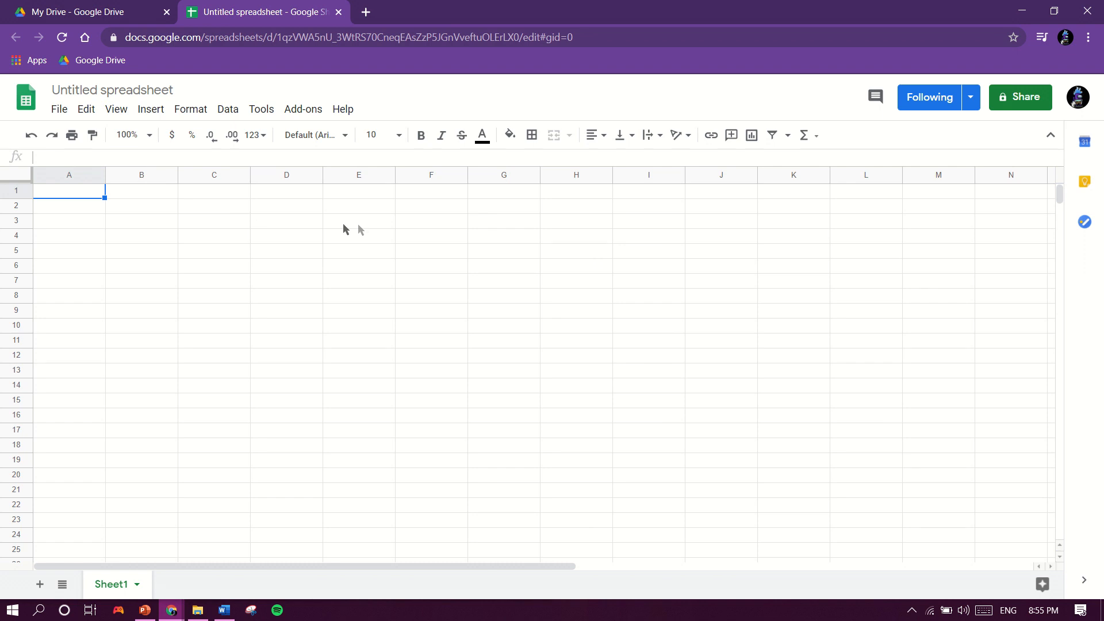
{"action": "left_click", "coordinate": [156, 88]}
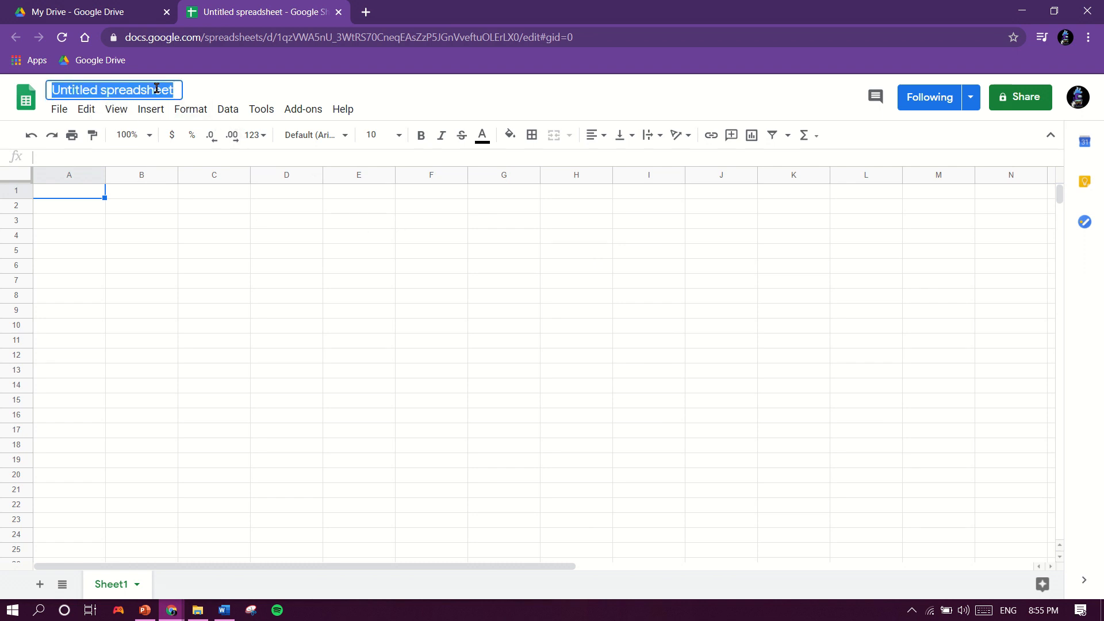
{"action": "key", "text": "BackSpace"}
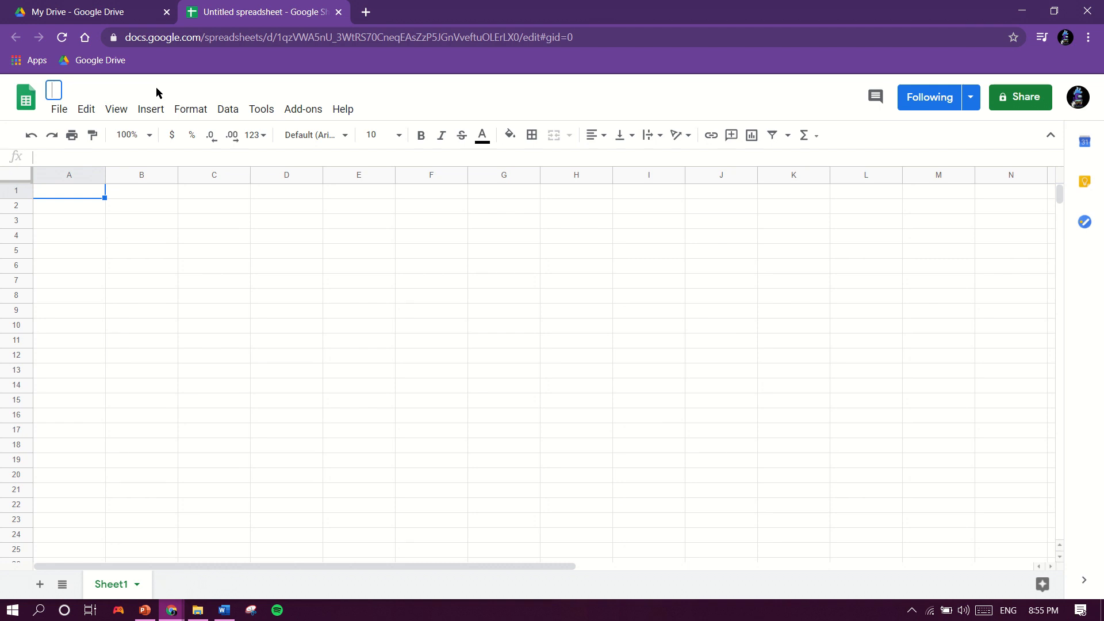
{"action": "key", "text": "ctrl+z"}
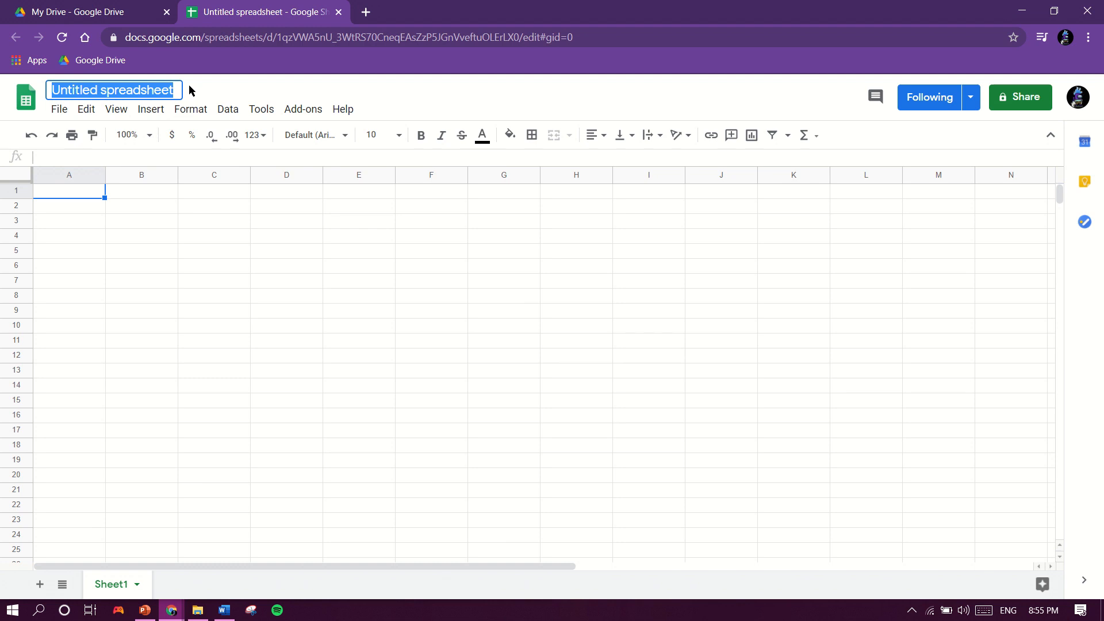
{"action": "type", "text": "My "}
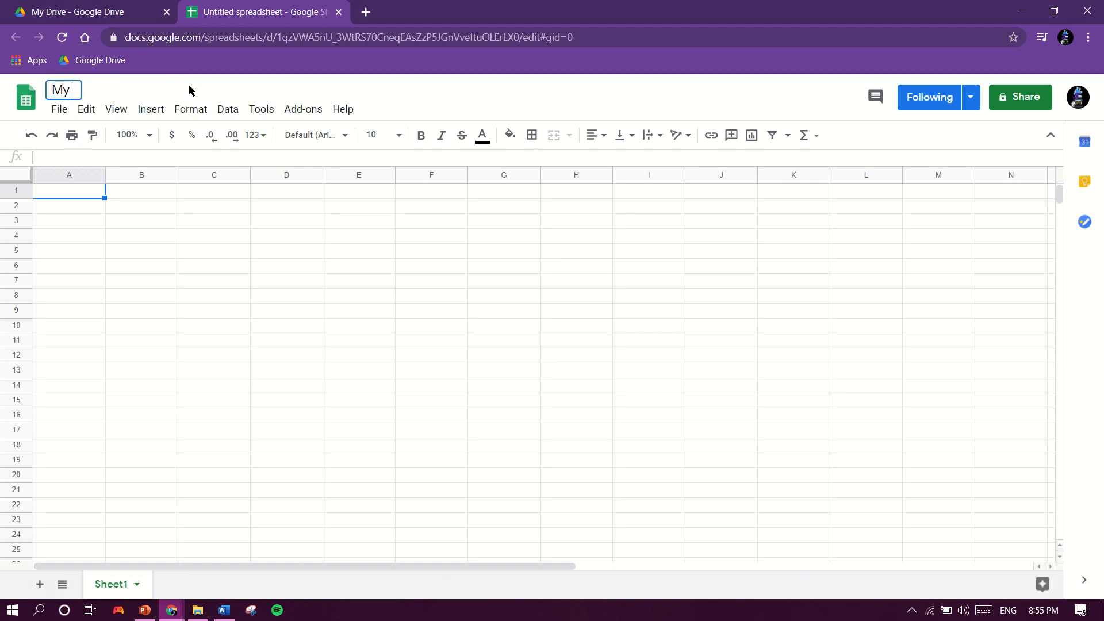
{"action": "type", "text": "new eaxample"}
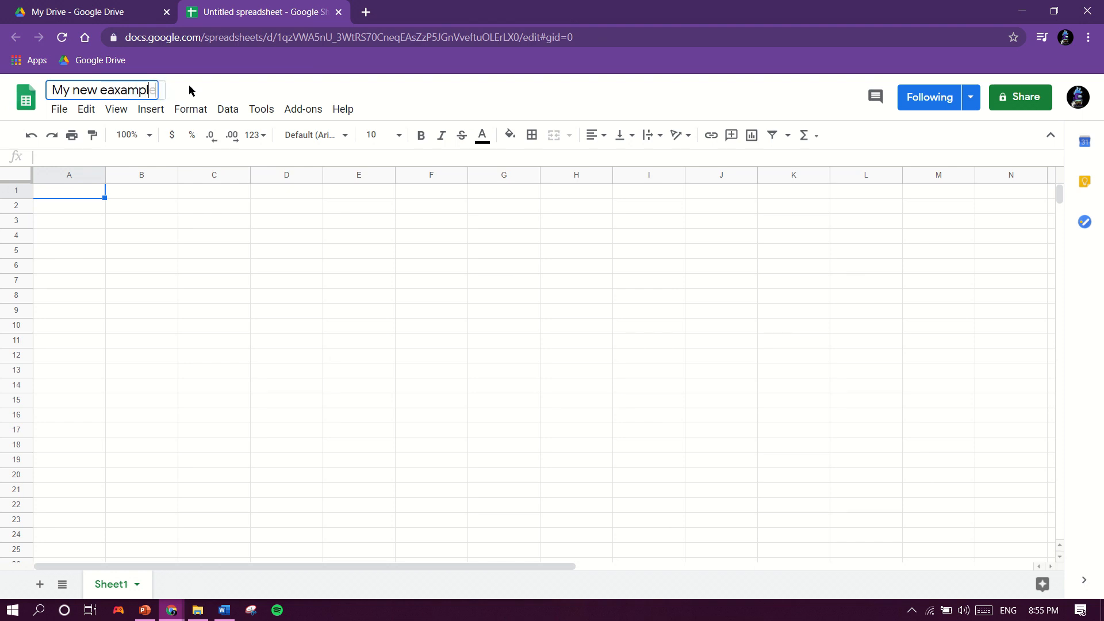
{"action": "type", "text": " spreedshet"}
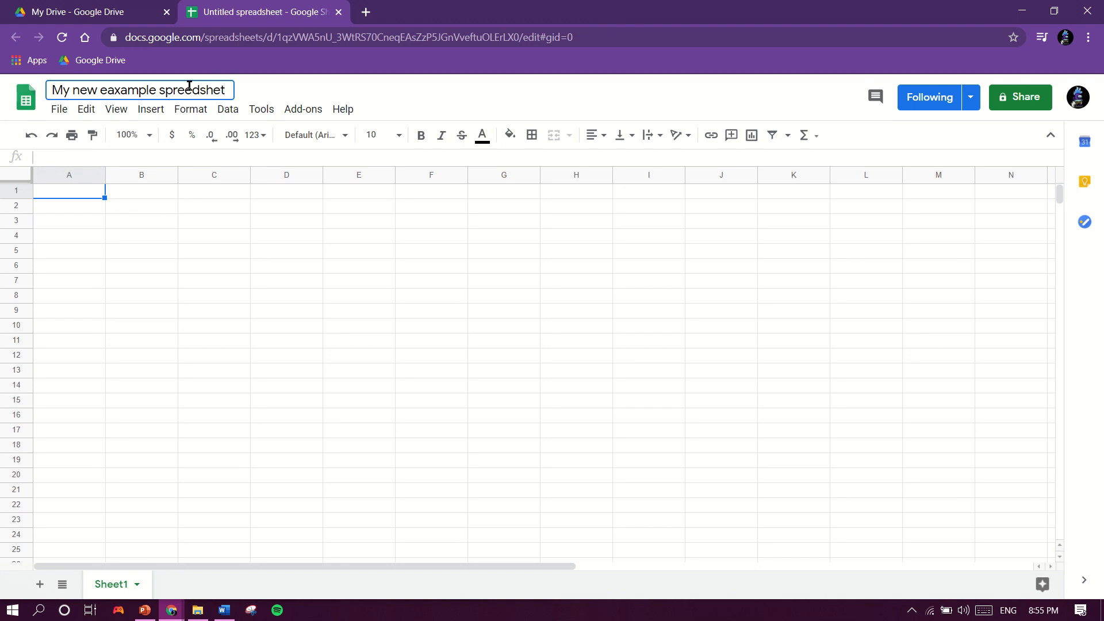
{"action": "left_click", "coordinate": [384, 99]}
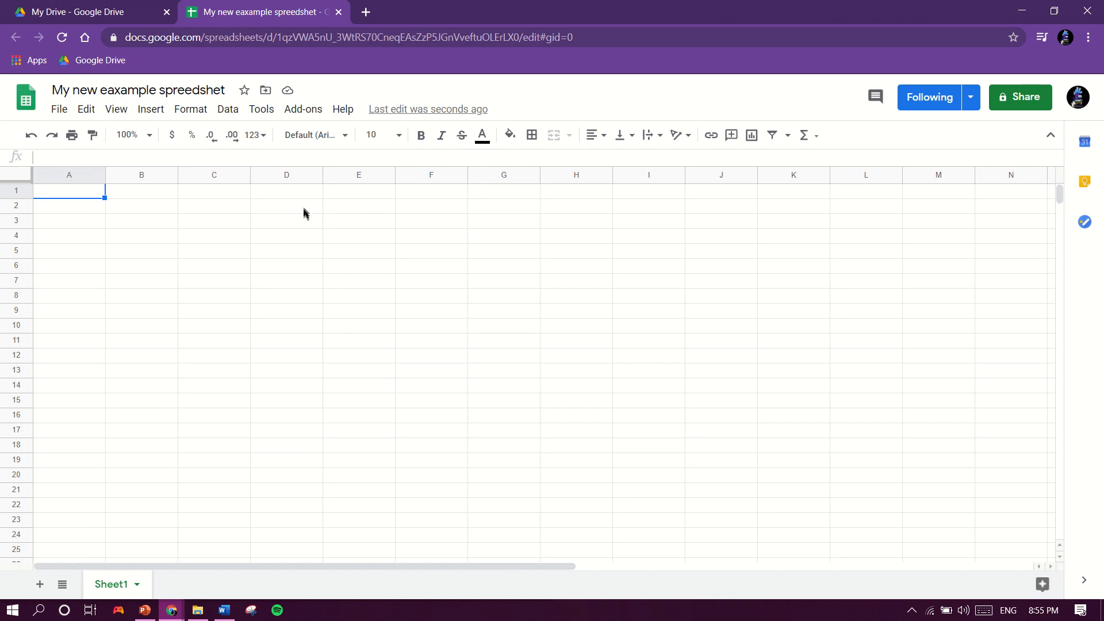
{"action": "left_click", "coordinate": [146, 208]}
{"action": "left_click", "coordinate": [57, 177]}
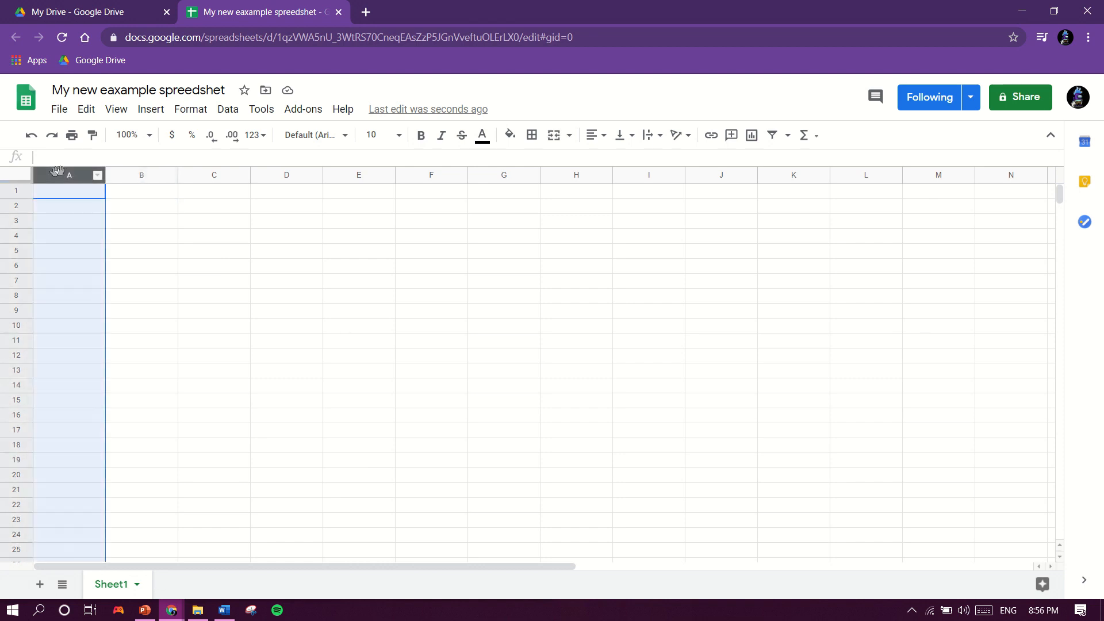
{"action": "left_click", "coordinate": [123, 176]}
{"action": "left_click", "coordinate": [193, 182]}
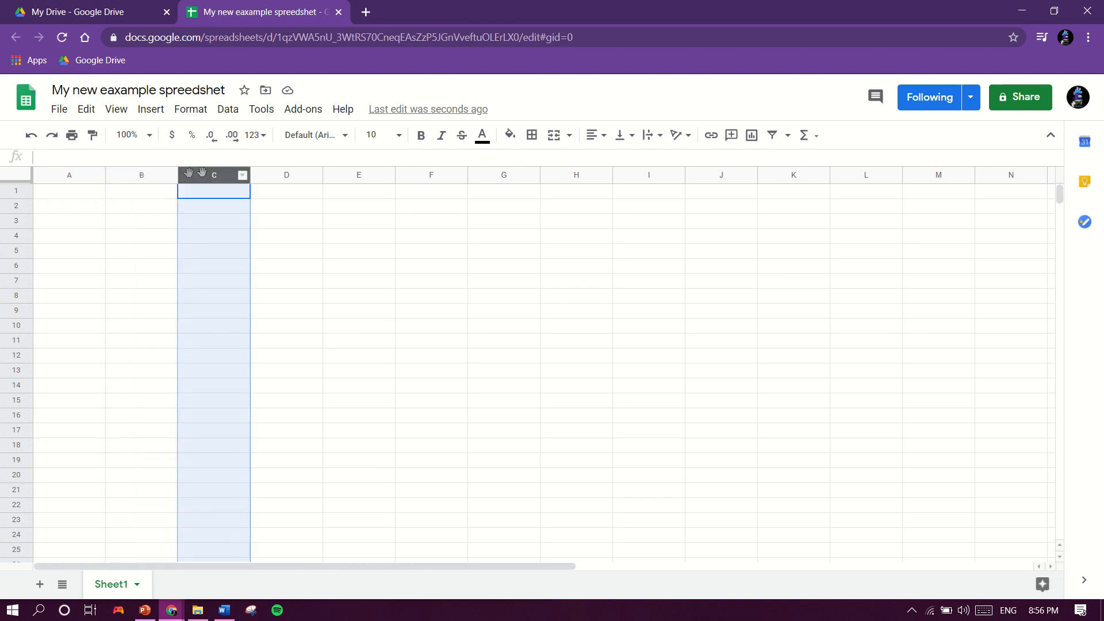
{"action": "left_click", "coordinate": [331, 177]}
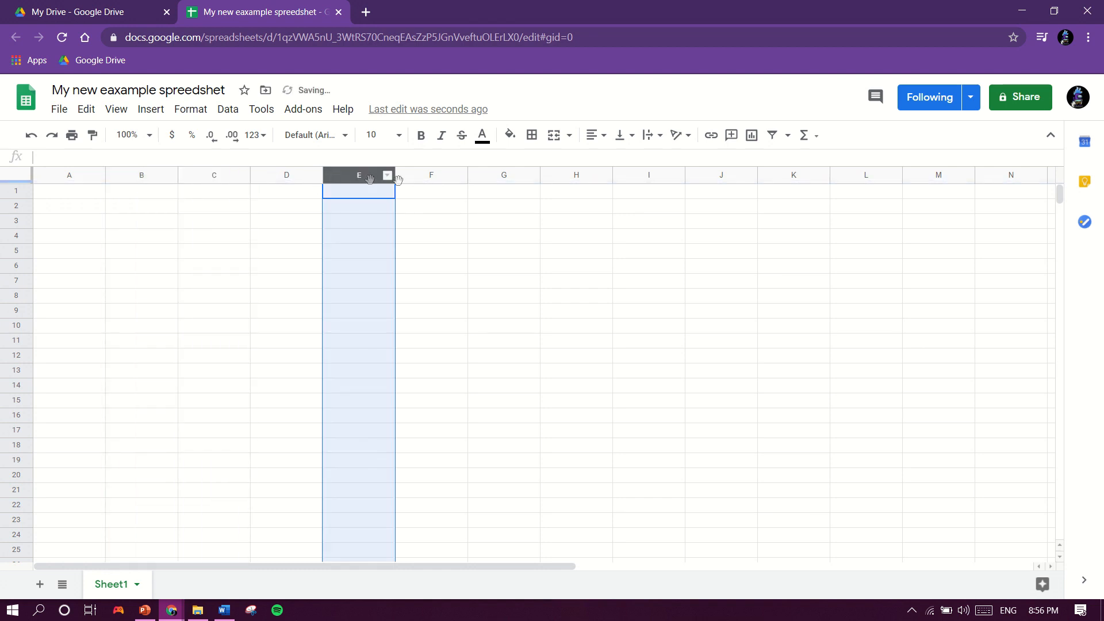
{"action": "left_click", "coordinate": [489, 173]}
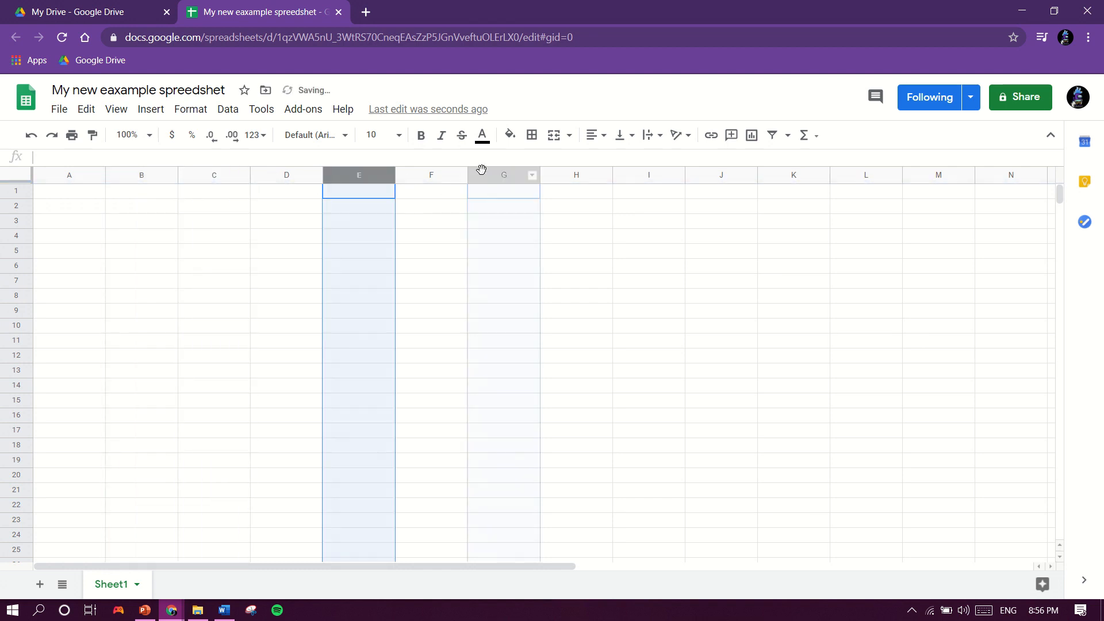
{"action": "left_click", "coordinate": [562, 174]}
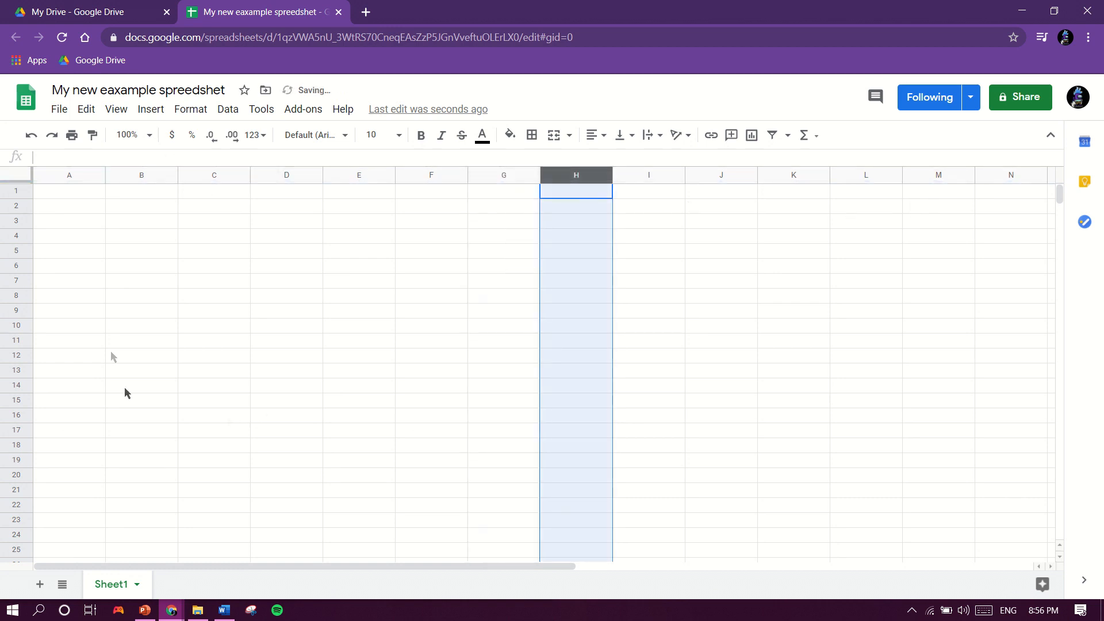
{"action": "left_click", "coordinate": [19, 190]}
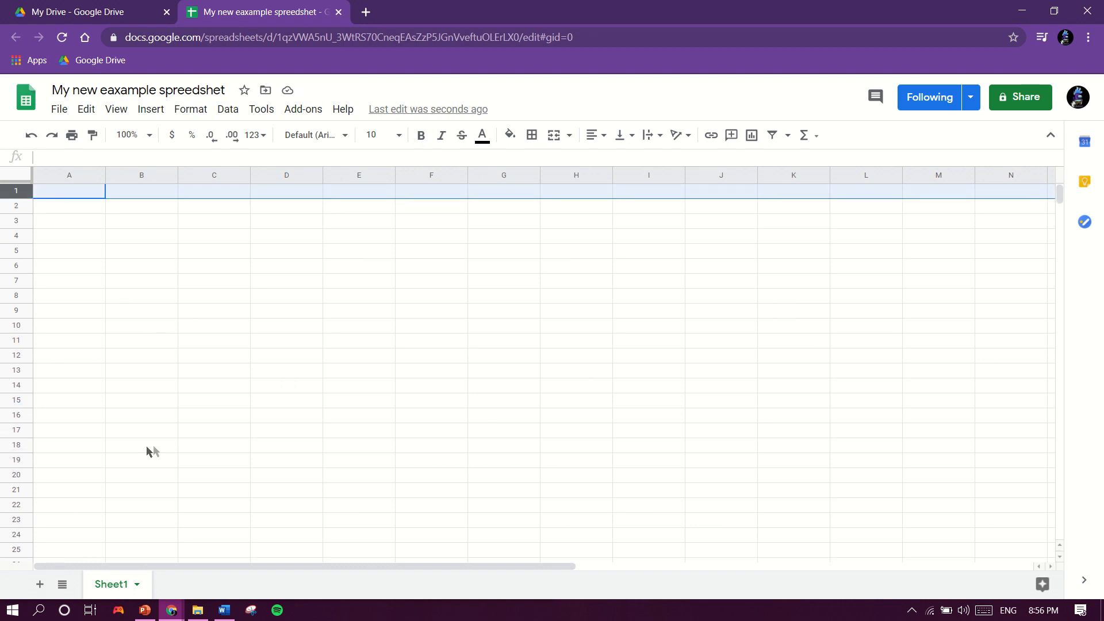
{"action": "left_click", "coordinate": [94, 211]}
{"action": "left_click", "coordinate": [140, 204]}
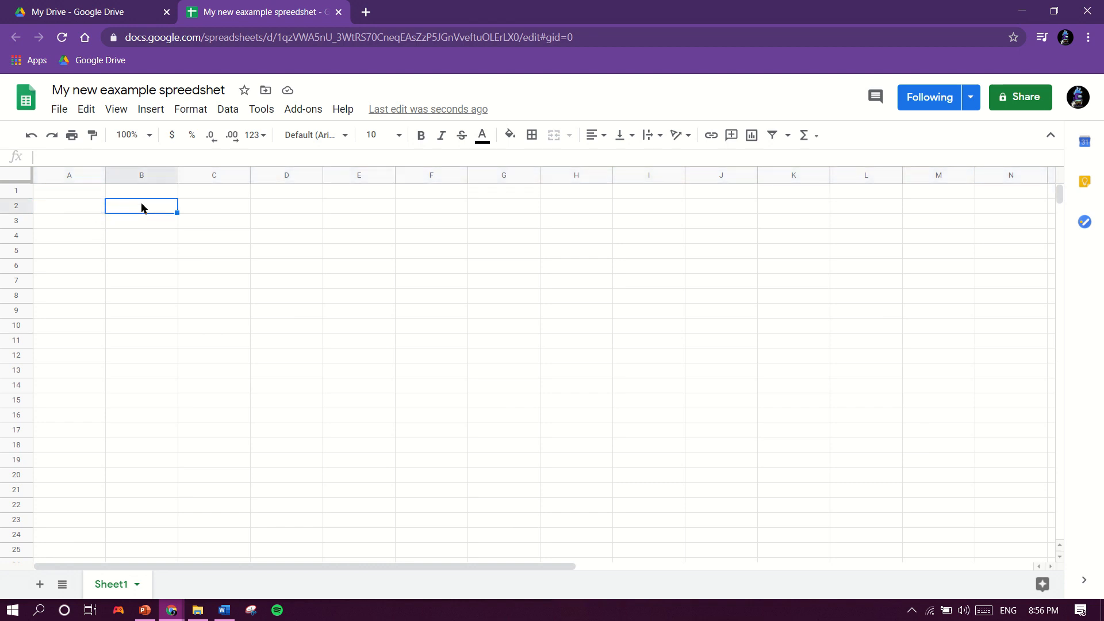
{"action": "left_click", "coordinate": [99, 211]}
{"action": "left_click", "coordinate": [90, 235]}
{"action": "left_click", "coordinate": [133, 235]}
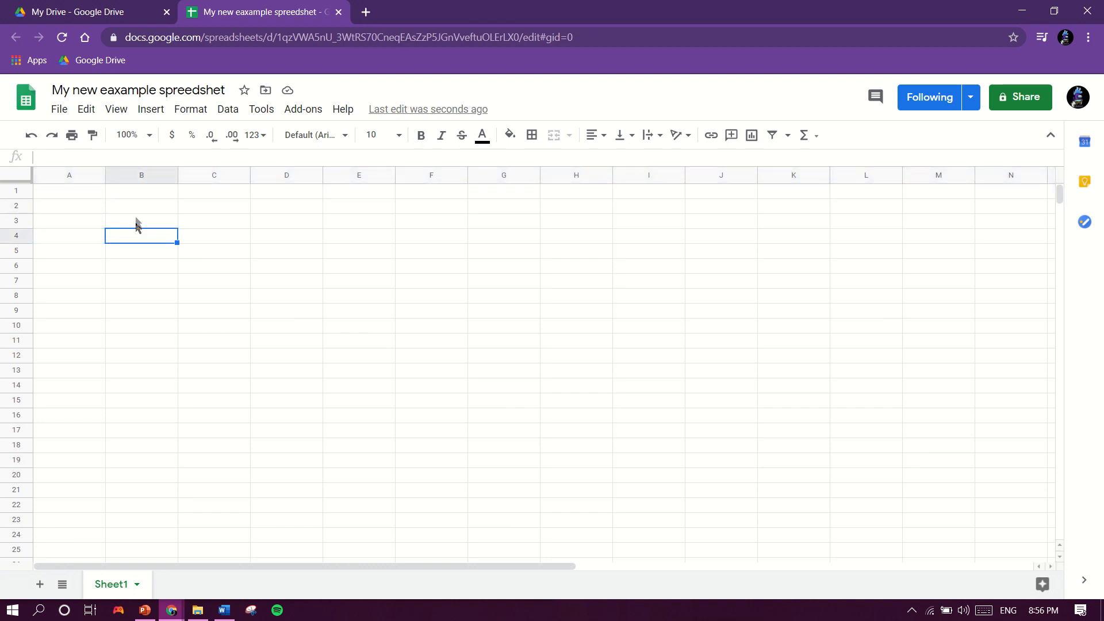
{"action": "left_click", "coordinate": [135, 223]}
{"action": "left_click", "coordinate": [96, 219]}
{"action": "left_click", "coordinate": [88, 241]}
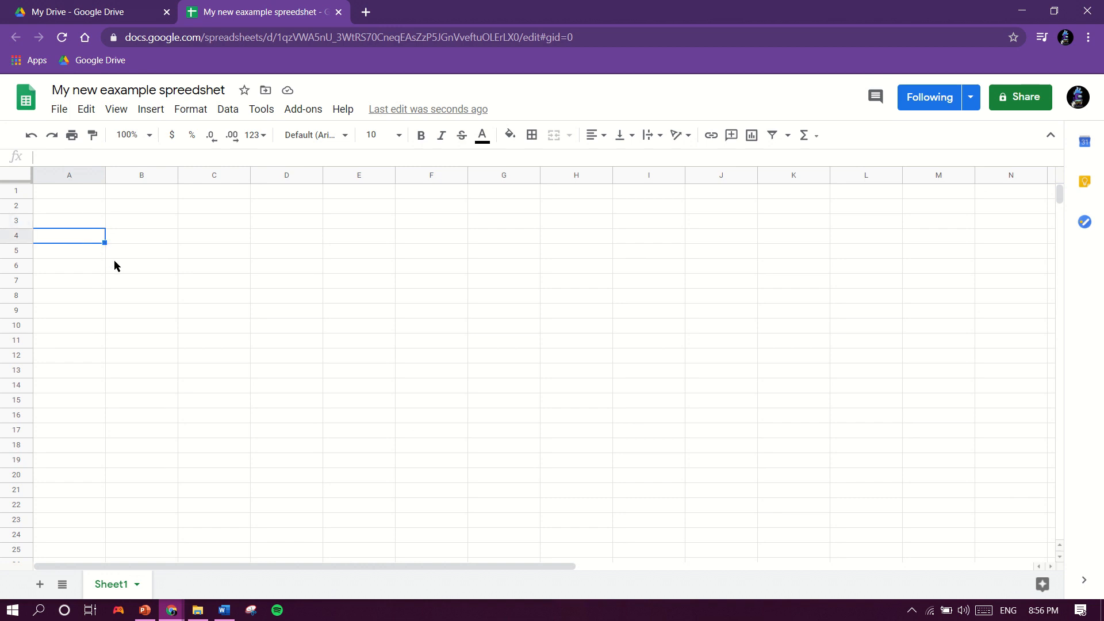
{"action": "left_click", "coordinate": [114, 263]}
{"action": "left_click", "coordinate": [135, 208]}
{"action": "left_click", "coordinate": [143, 227]}
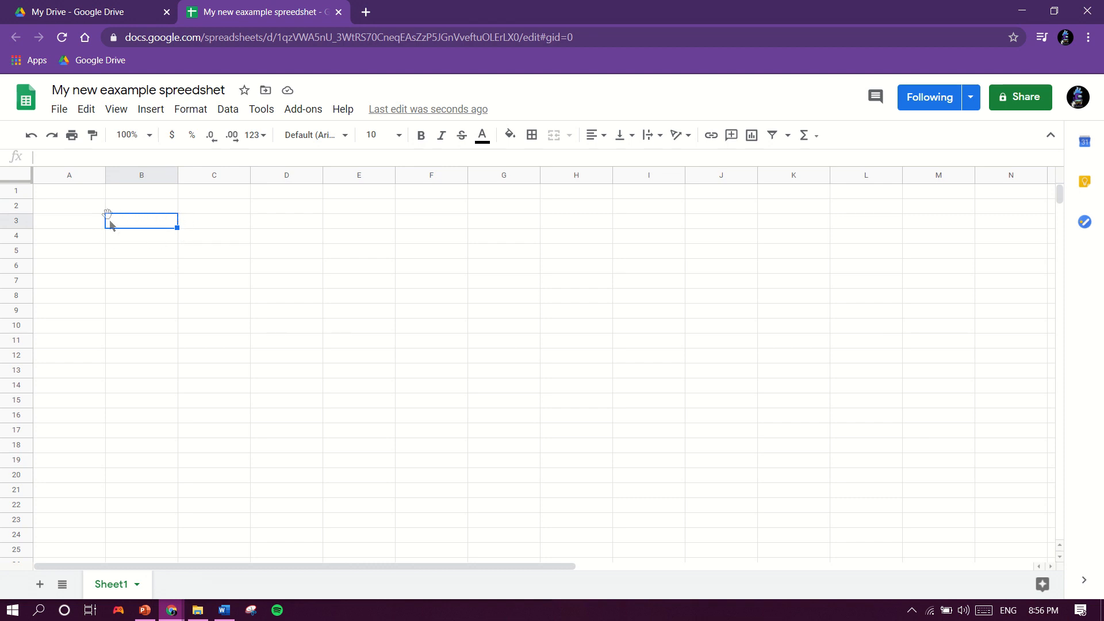
Try entering the sample text "ergerge" in cell B3 and erase it
{"action": "double_click", "coordinate": [145, 222]}
{"action": "type", "text": "ergerge"}
{"action": "key", "text": "BackSpace"}
{"action": "key", "text": "BackSpace"}
{"action": "key", "text": "BackSpace"}
{"action": "key", "text": "BackSpace"}
{"action": "key", "text": "BackSpace"}
Enter the heading "ENTREPENEUR DAY SALES" in cell A1
{"action": "left_click", "coordinate": [81, 195]}
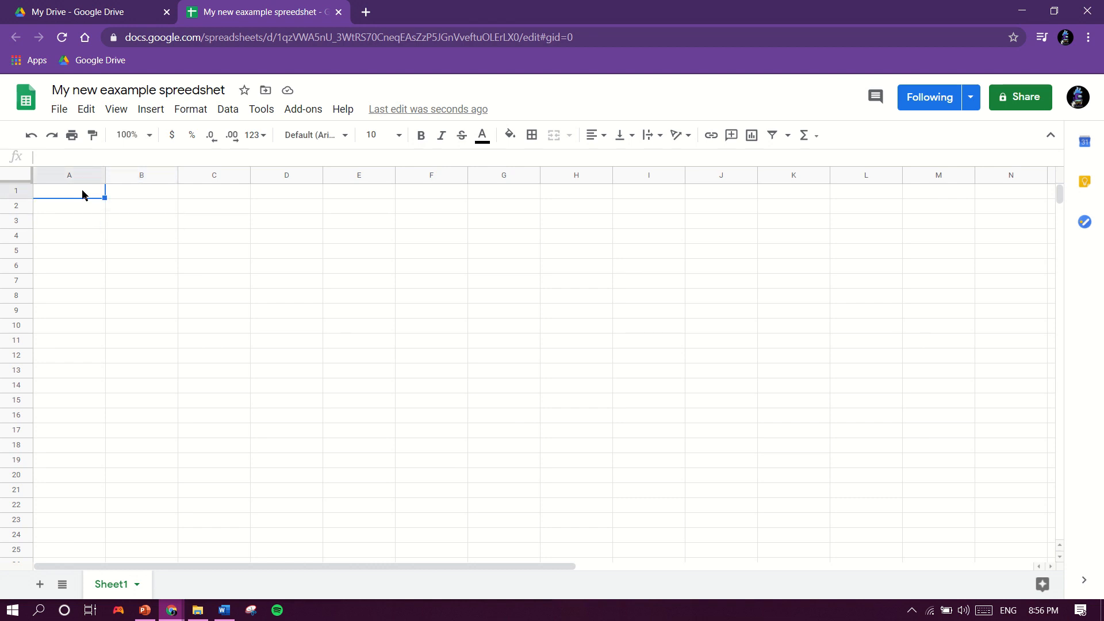
{"action": "type", "text": "ENTRE"}
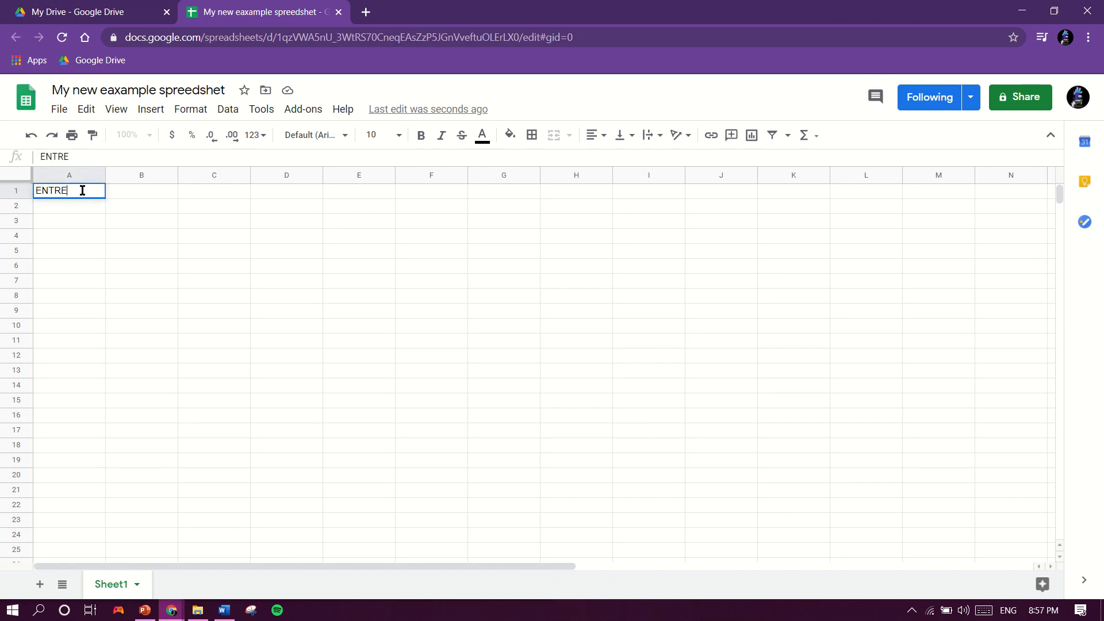
{"action": "type", "text": "PENEUR"}
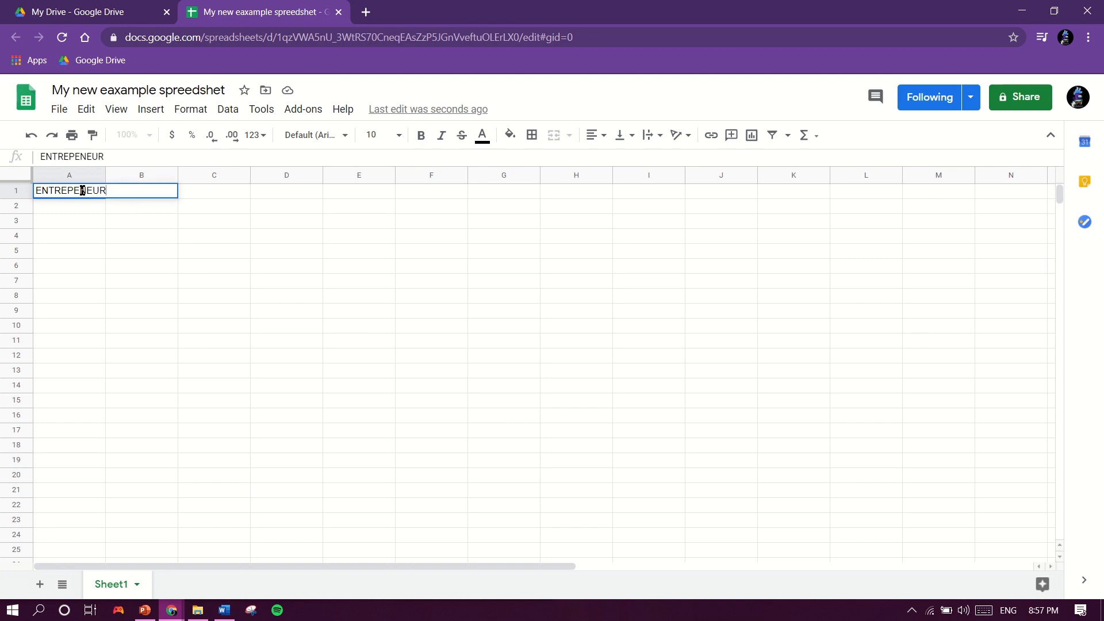
{"action": "type", "text": " DAY SALES"}
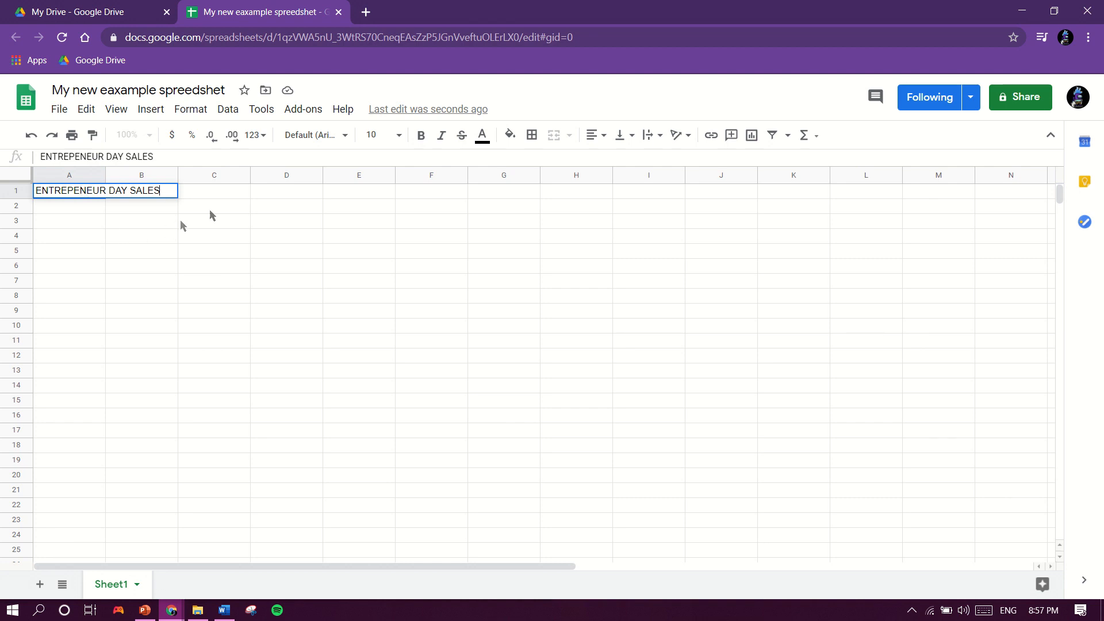
Format the "ENTREPENEUR DAY SALES" heading in row 1 as bold and italic
{"action": "left_click_drag", "start_coordinate": [164, 191], "coordinate": [33, 199]}
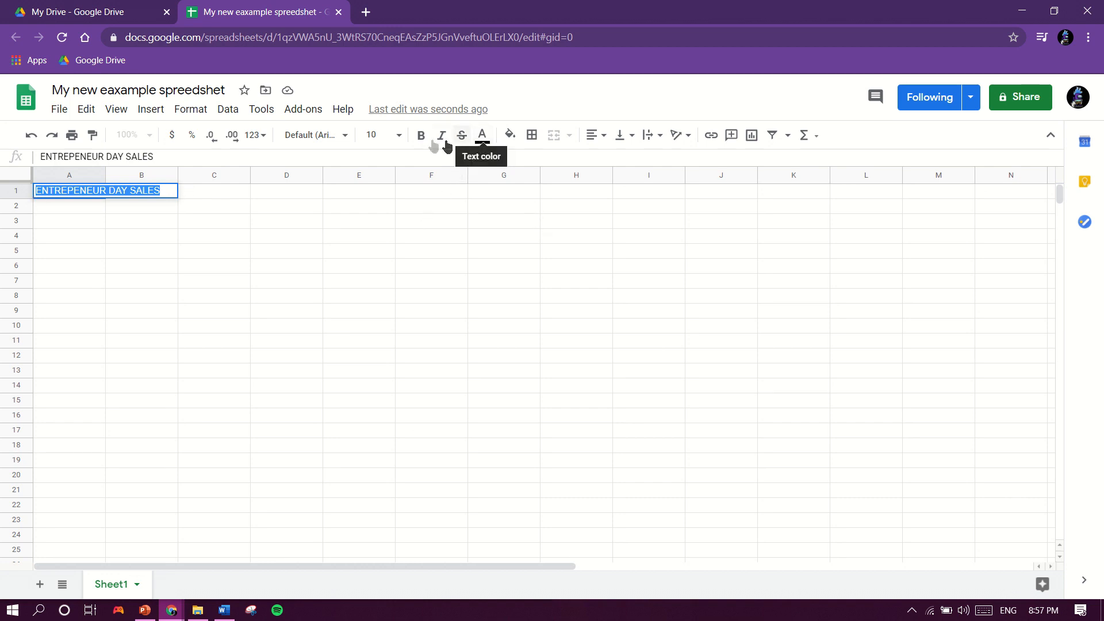
{"action": "left_click", "coordinate": [426, 141]}
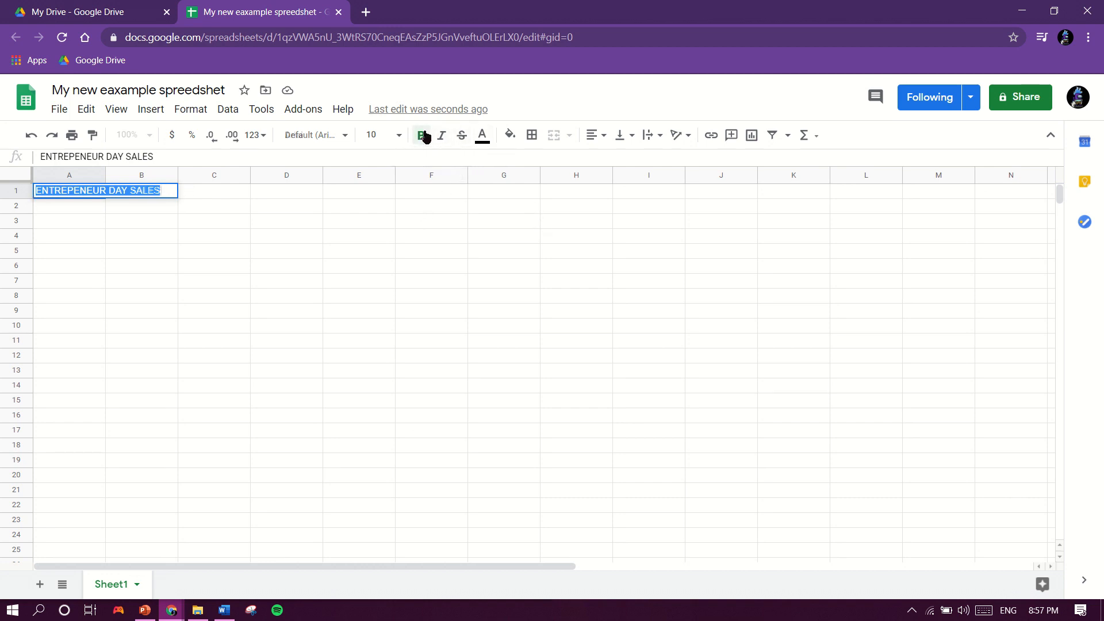
{"action": "left_click", "coordinate": [282, 251]}
{"action": "left_click_drag", "start_coordinate": [166, 195], "coordinate": [65, 197]}
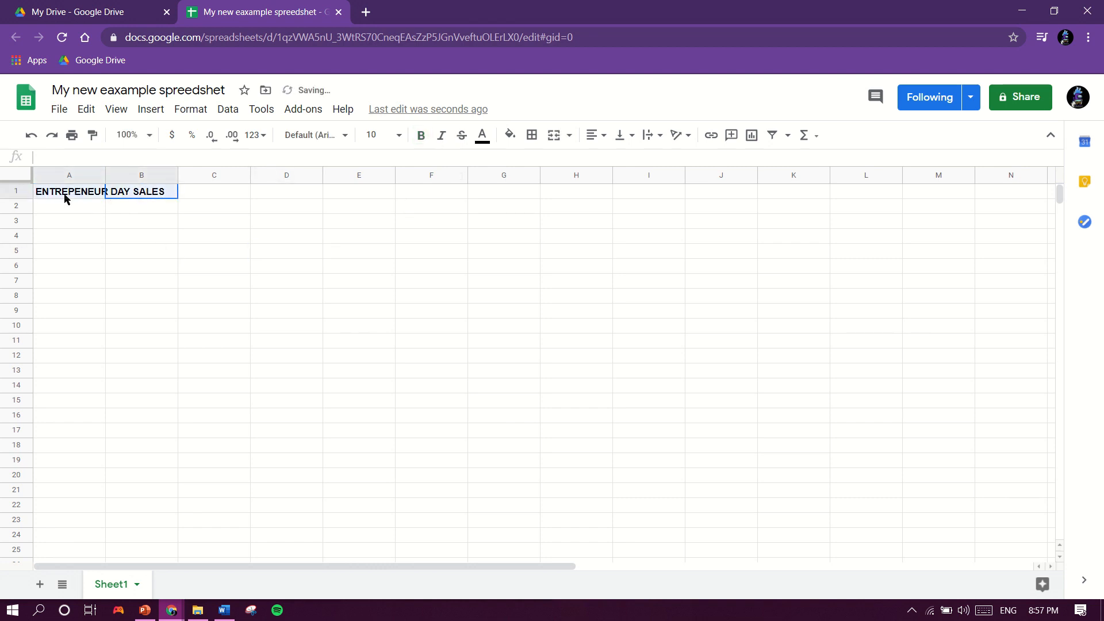
{"action": "left_click", "coordinate": [443, 146]}
{"action": "left_click", "coordinate": [424, 192]}
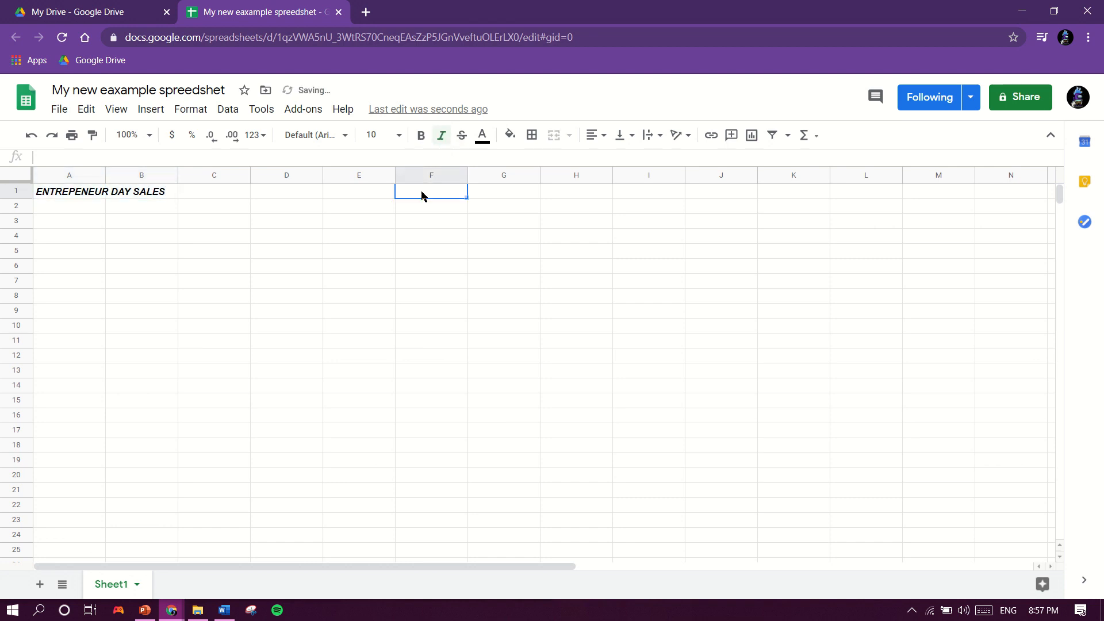
Set the text color of the heading in A1:B1 to the darkest green
{"action": "left_click", "coordinate": [127, 195]}
{"action": "left_click", "coordinate": [98, 196]}
{"action": "left_click_drag", "start_coordinate": [167, 196], "coordinate": [91, 192]}
{"action": "left_click", "coordinate": [483, 138]}
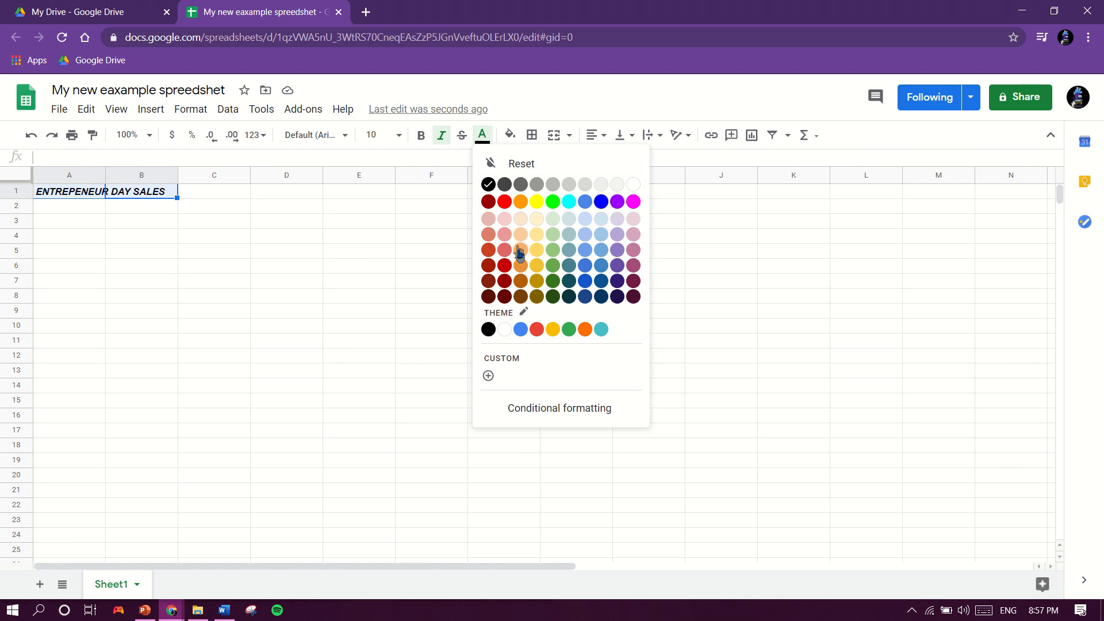
{"action": "left_click", "coordinate": [557, 295]}
{"action": "left_click", "coordinate": [155, 208]}
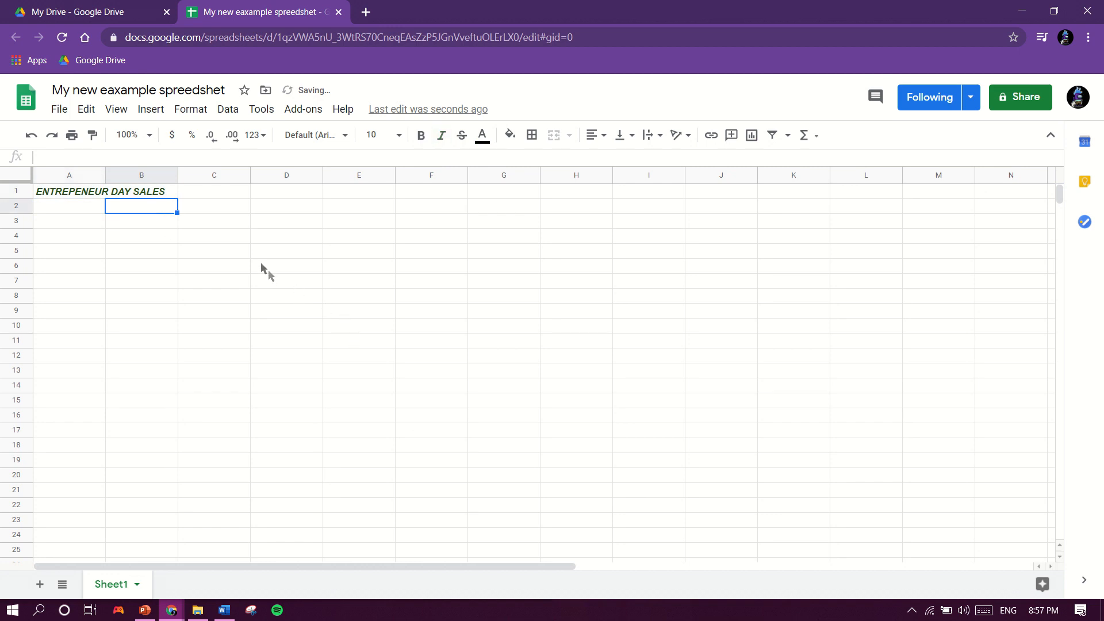
{"action": "left_click", "coordinate": [444, 209]}
{"action": "left_click", "coordinate": [193, 232]}
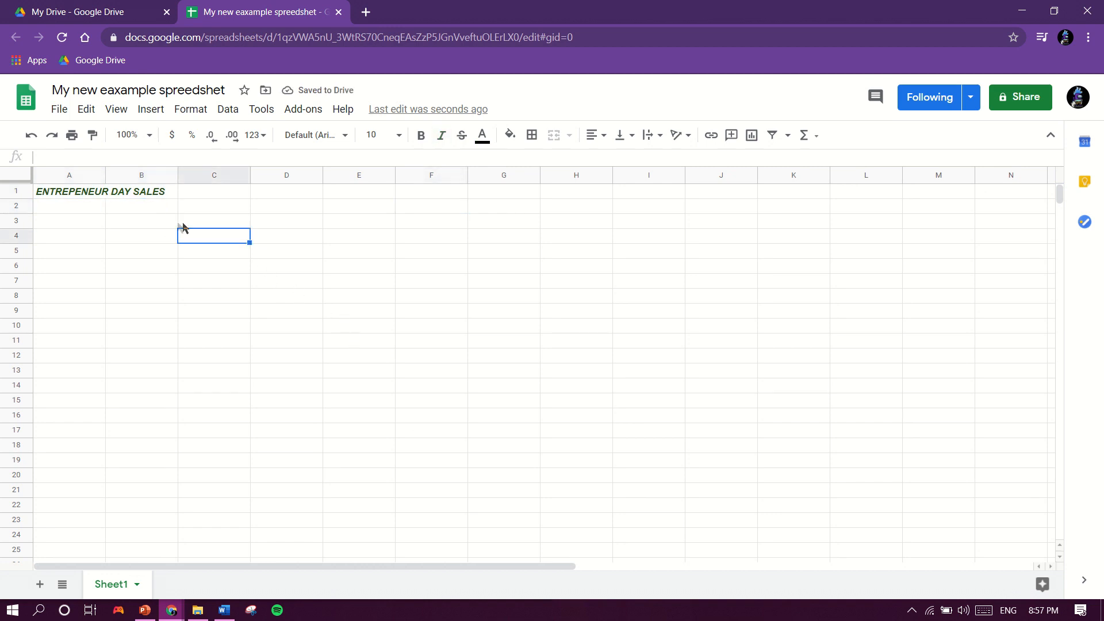
{"action": "left_click", "coordinate": [173, 222]}
{"action": "left_click", "coordinate": [170, 211]}
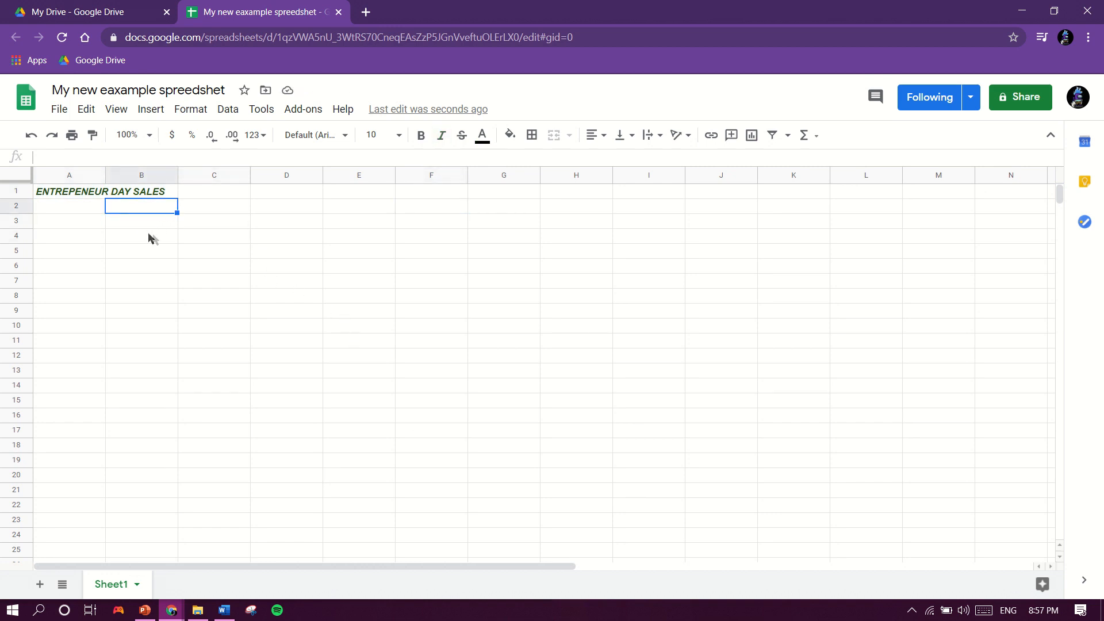
Enter the column header "PRODUCT" in cell A3 and move the selection along row 3 to cell C3
{"action": "left_click", "coordinate": [89, 224]}
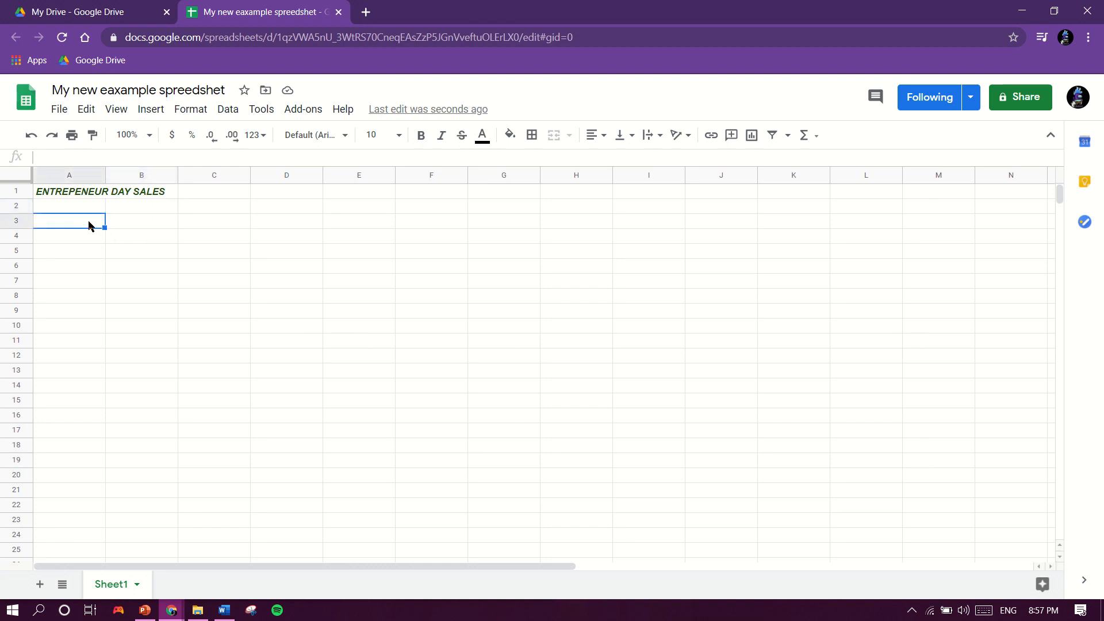
{"action": "type", "text": "PRODUCT"}
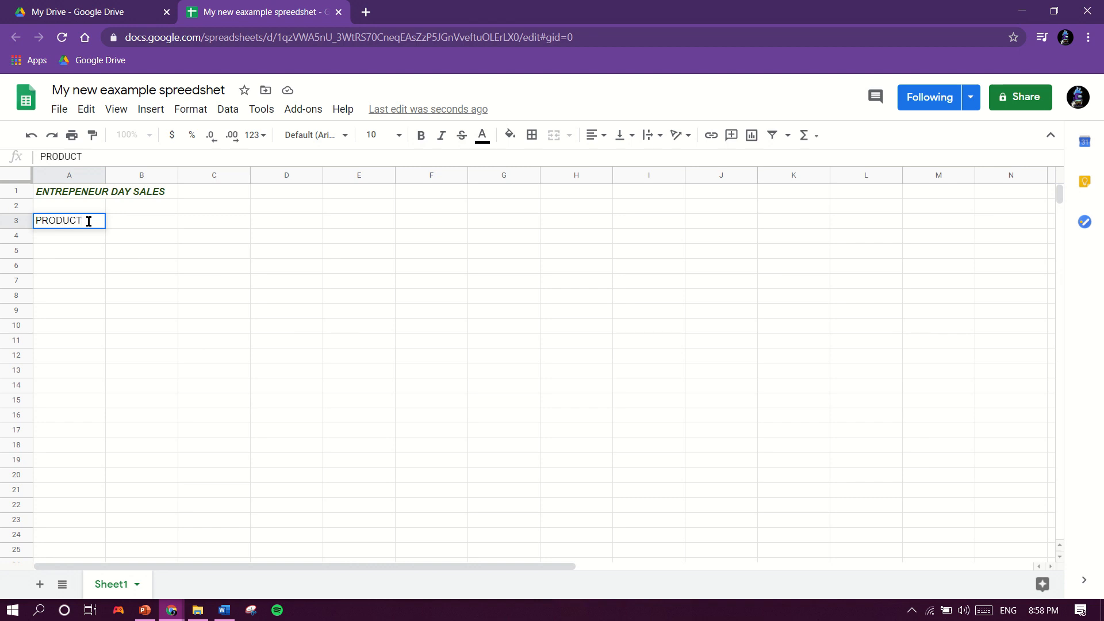
{"action": "left_click", "coordinate": [123, 220]}
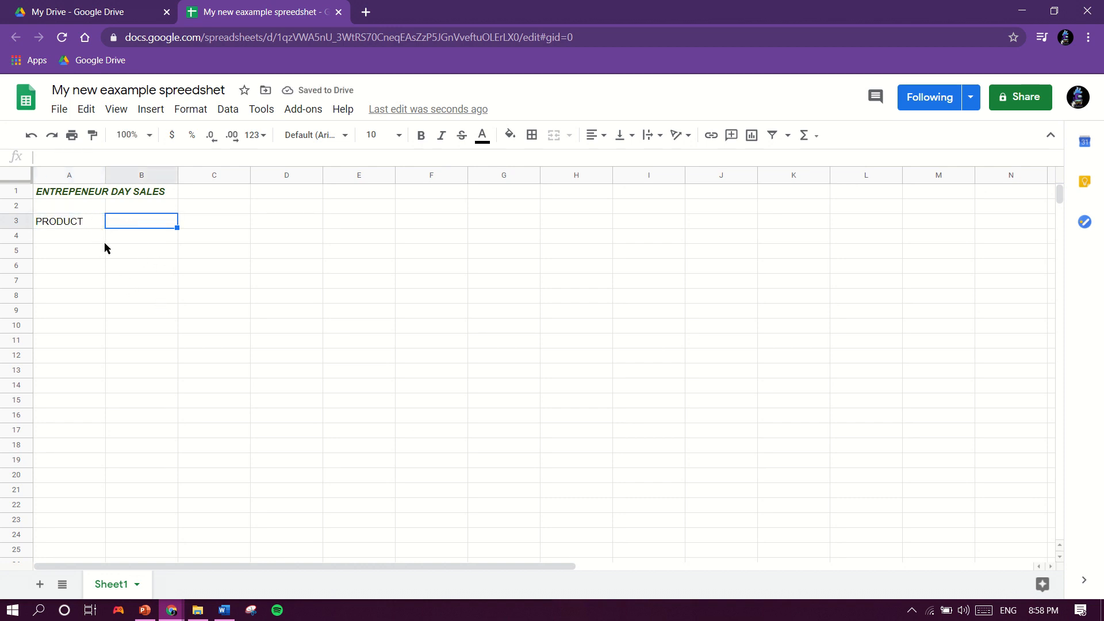
{"action": "key", "text": "Left"}
{"action": "key", "text": "Right"}
{"action": "key", "text": "Right"}
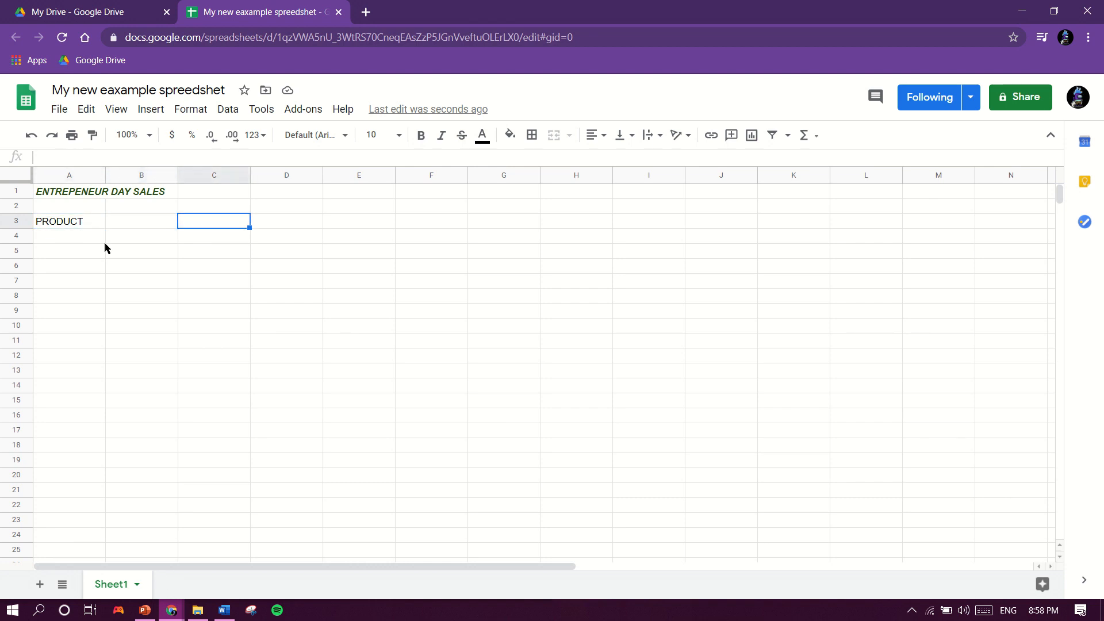
{"action": "key", "text": "Down"}
{"action": "key", "text": "Left"}
{"action": "key", "text": "Up"}
{"action": "key", "text": "Right"}
{"action": "key", "text": "Down"}
{"action": "key", "text": "Left"}
{"action": "key", "text": "Right"}
{"action": "key", "text": "Up"}
{"action": "key", "text": "Down"}
{"action": "key", "text": "Left"}
{"action": "key", "text": "Up"}
{"action": "key", "text": "Right"}
Enter the column header "FACTORY PRICE (RM)" in cell B3
{"action": "key", "text": "Left"}
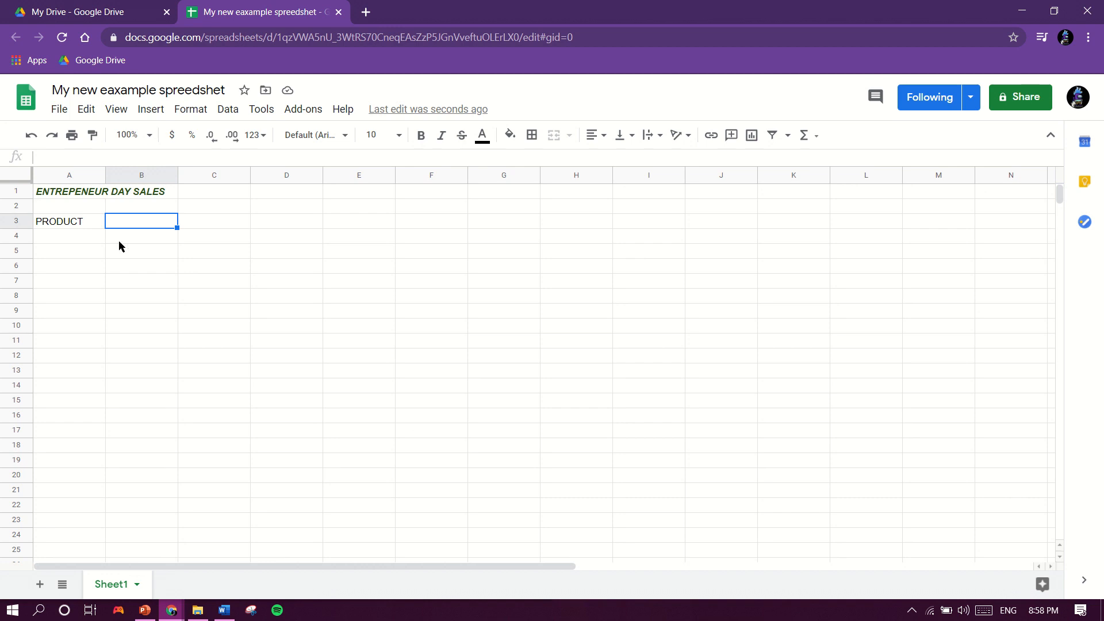
{"action": "type", "text": "FACTORY PRICE"}
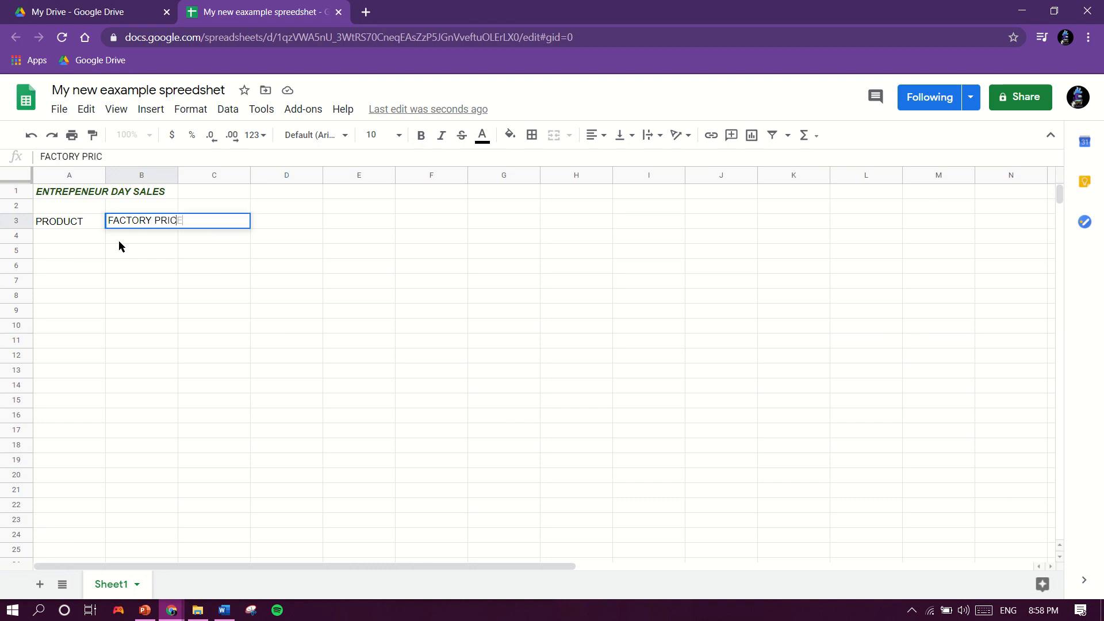
{"action": "type", "text": " (RM)"}
{"action": "key", "text": "Tab"}
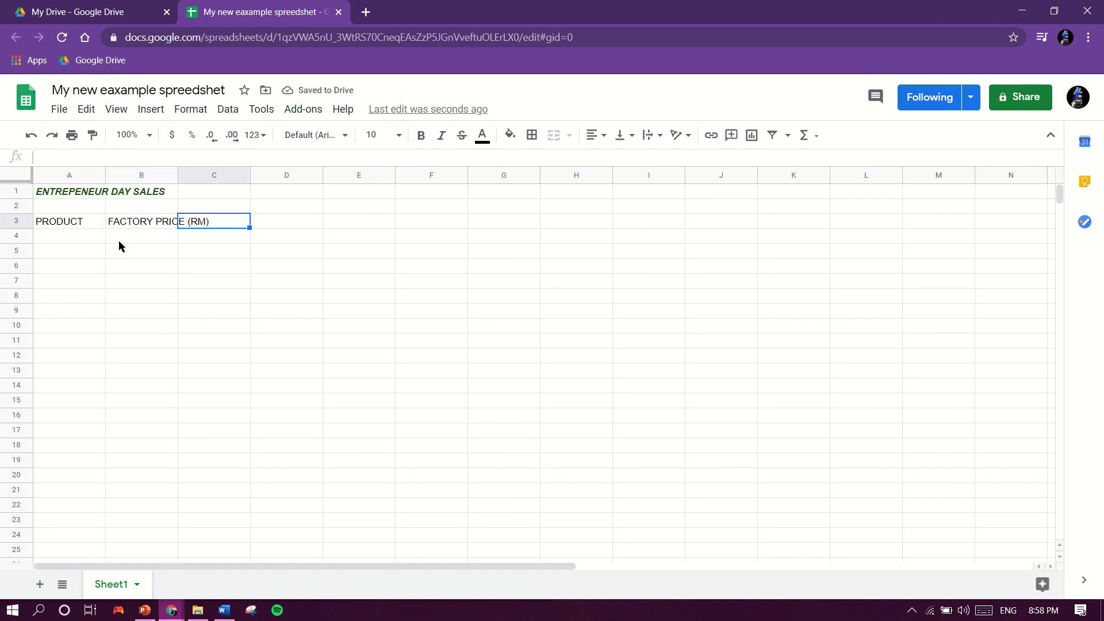
Enter the column header "CUSTOMER PRICE (RM)" in cell C3
{"action": "type", "text": "C"}
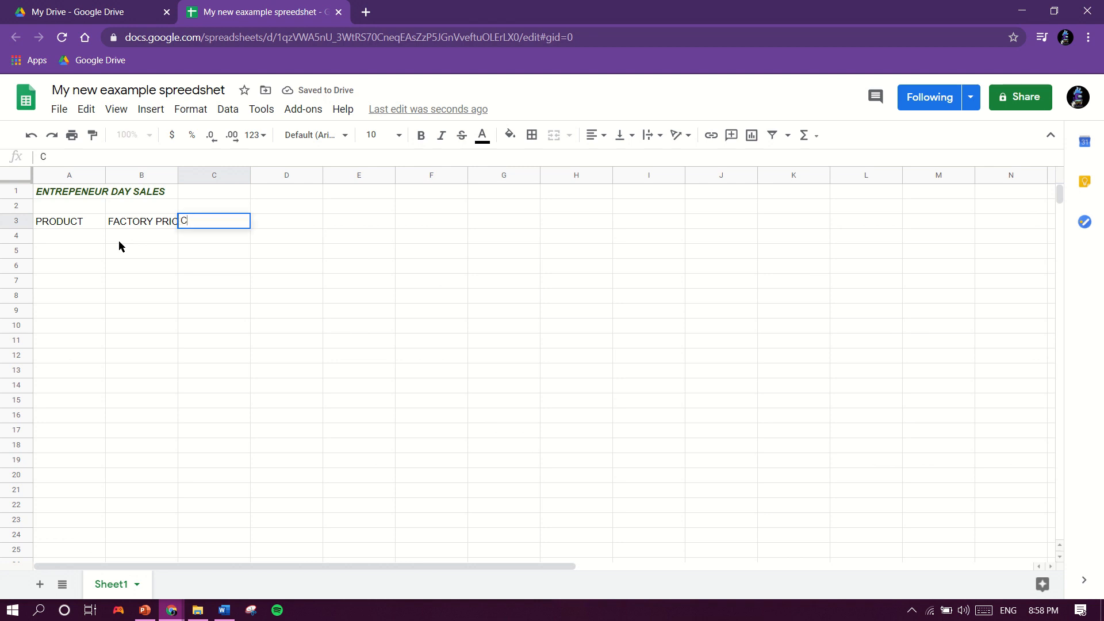
{"action": "type", "text": "USTOM"}
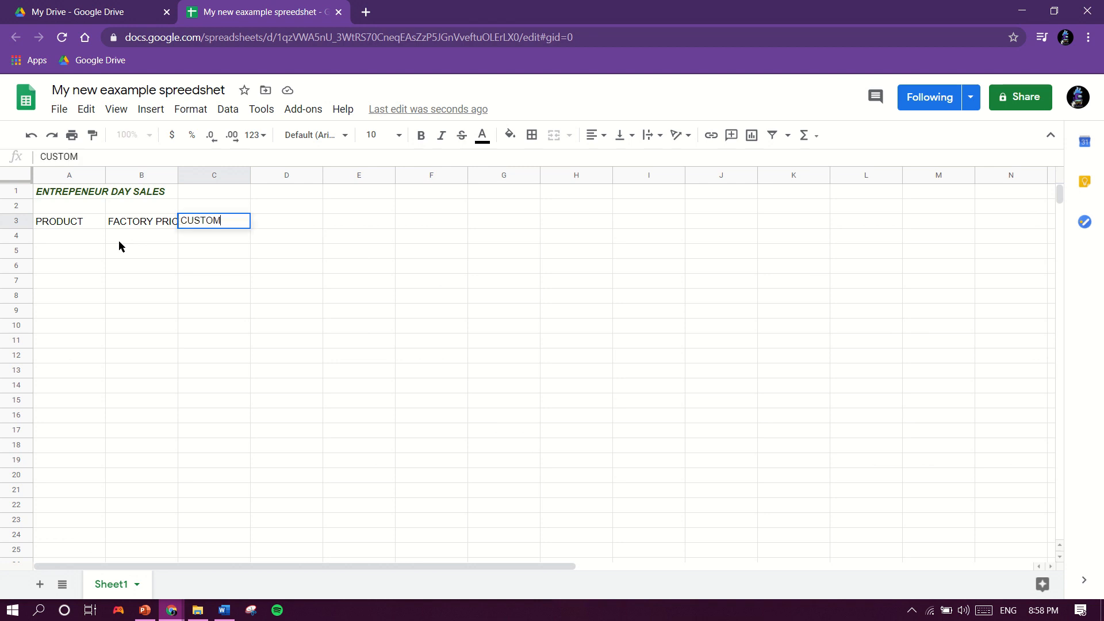
{"action": "type", "text": "ER PR"}
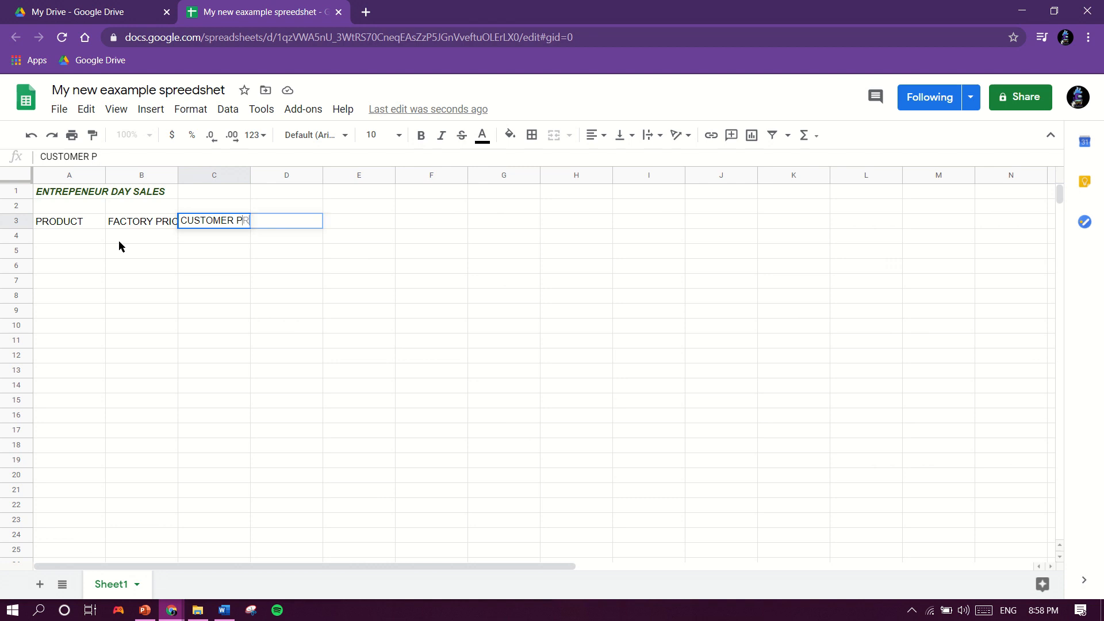
{"action": "type", "text": "ICE "}
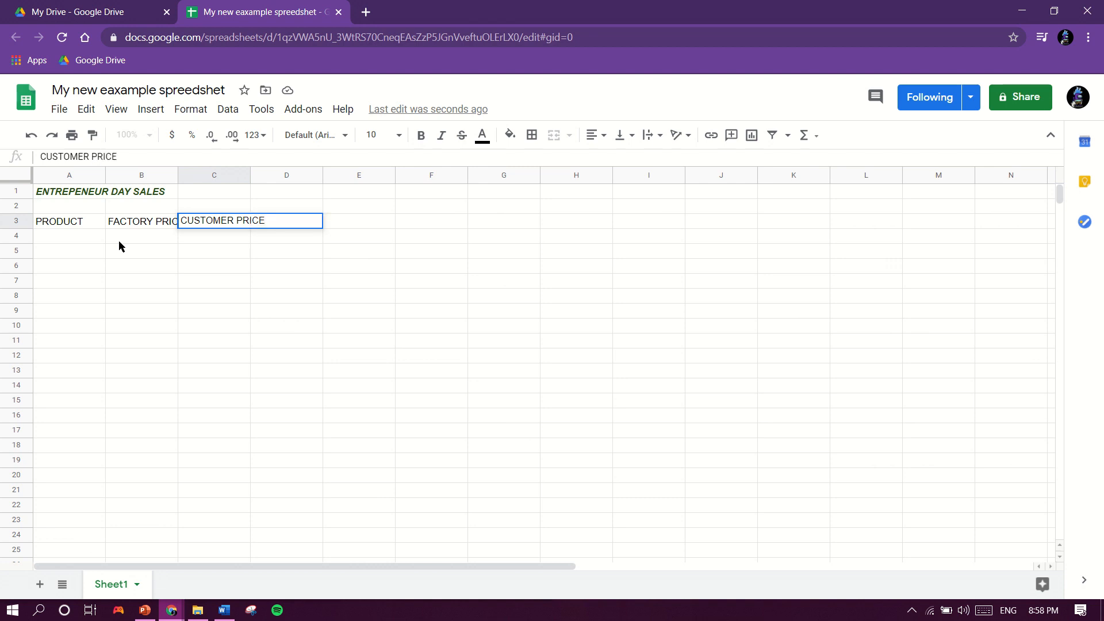
{"action": "type", "text": "(RM"}
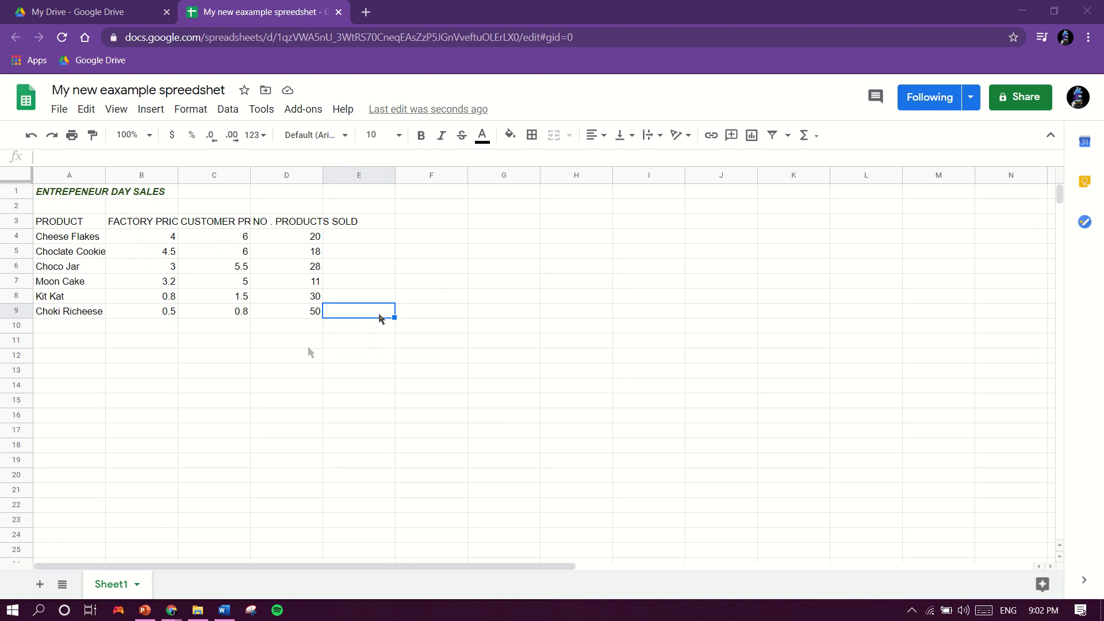
Widen columns B, C and D so that their full headers in row 3 fit
{"action": "left_click", "coordinate": [149, 224]}
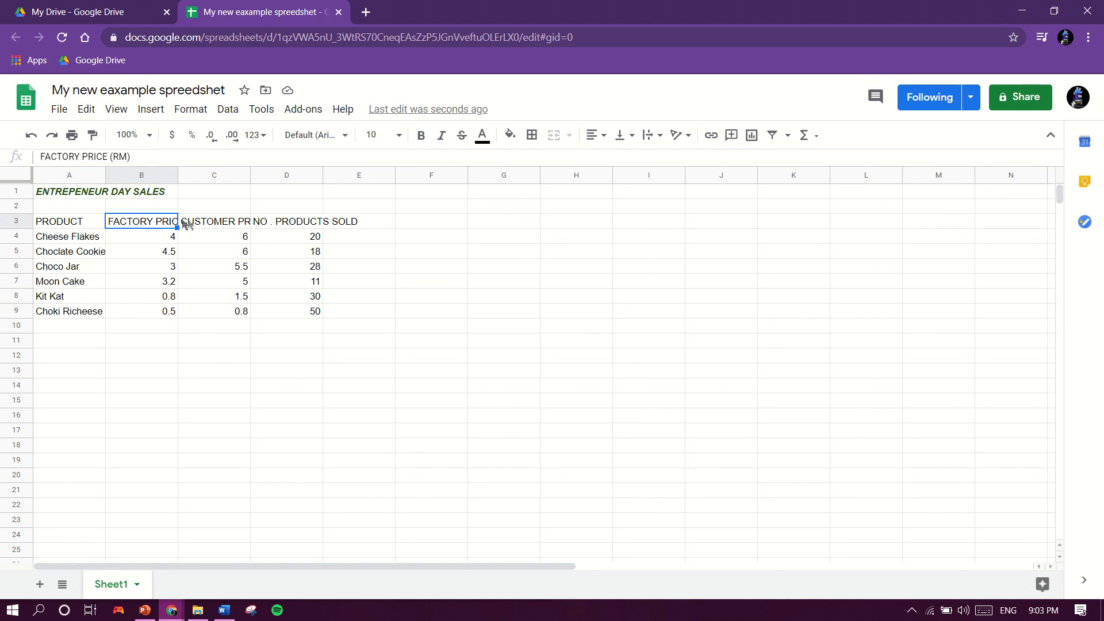
{"action": "left_click", "coordinate": [209, 226]}
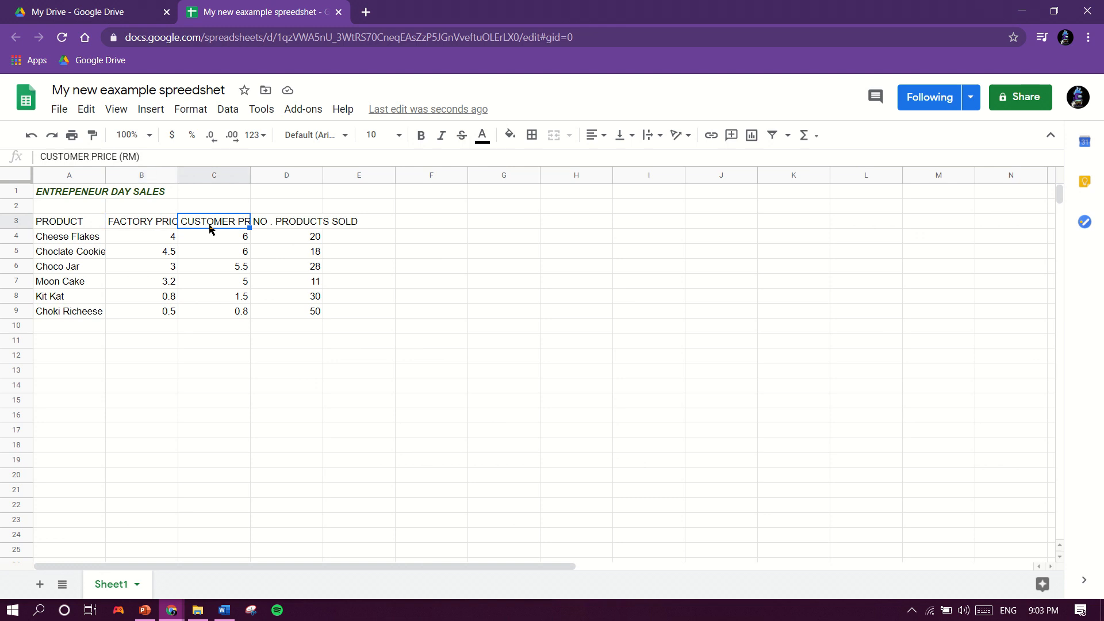
{"action": "left_click", "coordinate": [158, 226]}
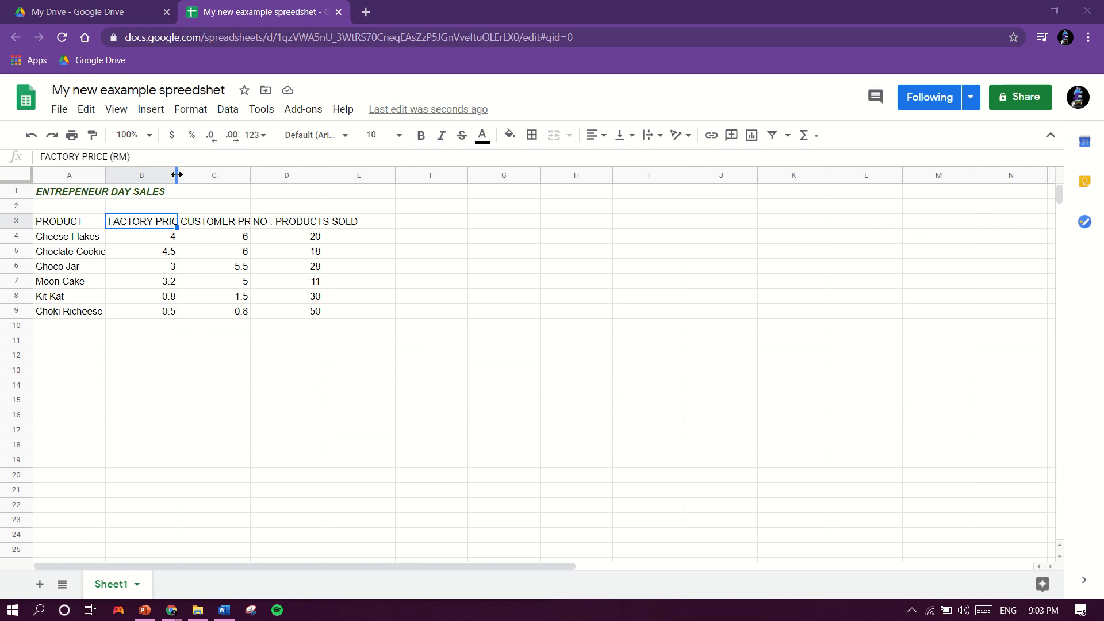
{"action": "left_click_drag", "start_coordinate": [177, 174], "coordinate": [215, 177]}
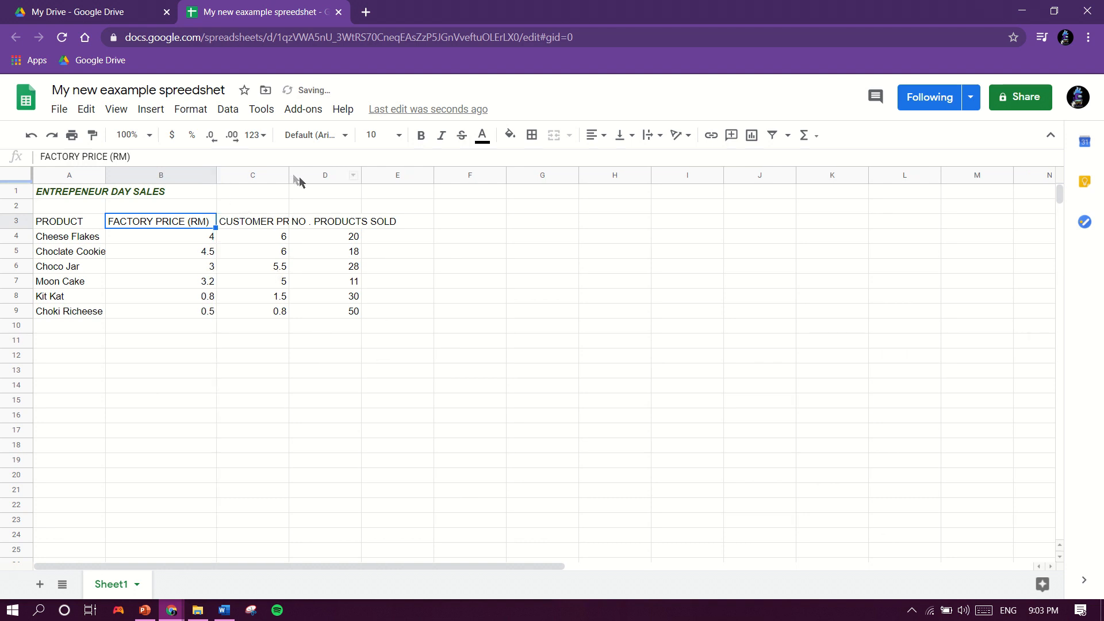
{"action": "left_click_drag", "start_coordinate": [288, 174], "coordinate": [334, 179]}
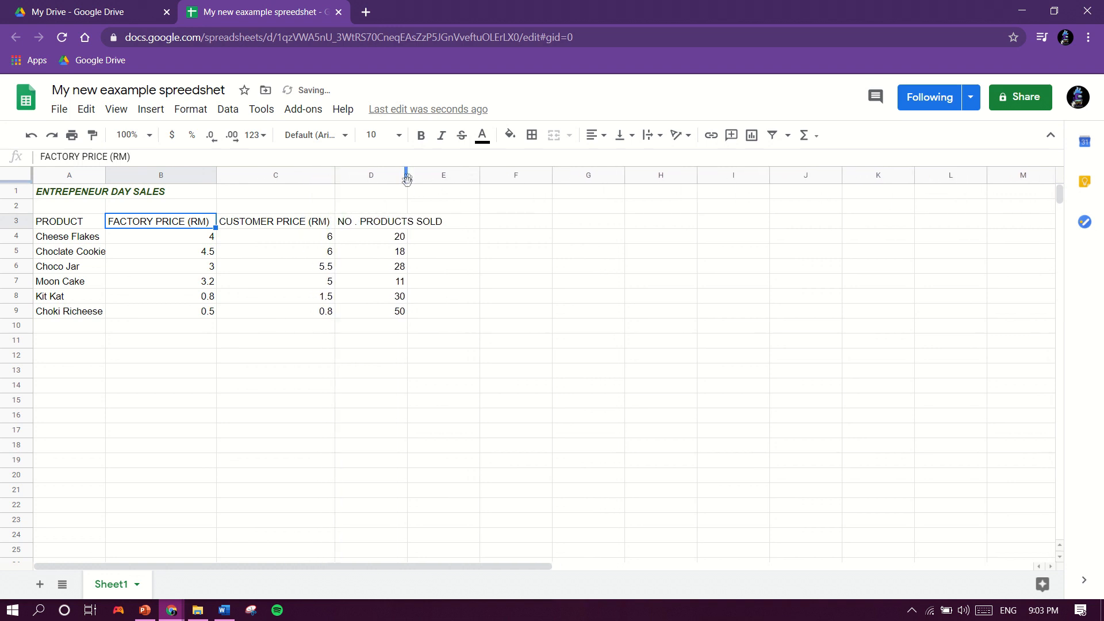
{"action": "left_click_drag", "start_coordinate": [406, 175], "coordinate": [451, 177]}
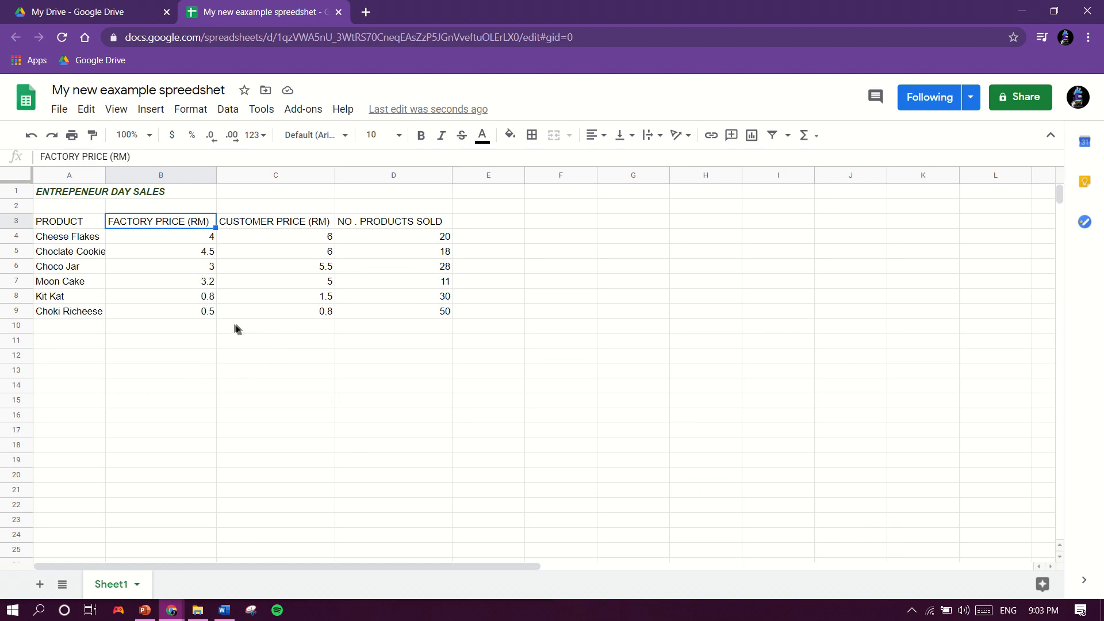
Format the factory prices in B4:B9 to show two decimal places
{"action": "left_click", "coordinate": [199, 238]}
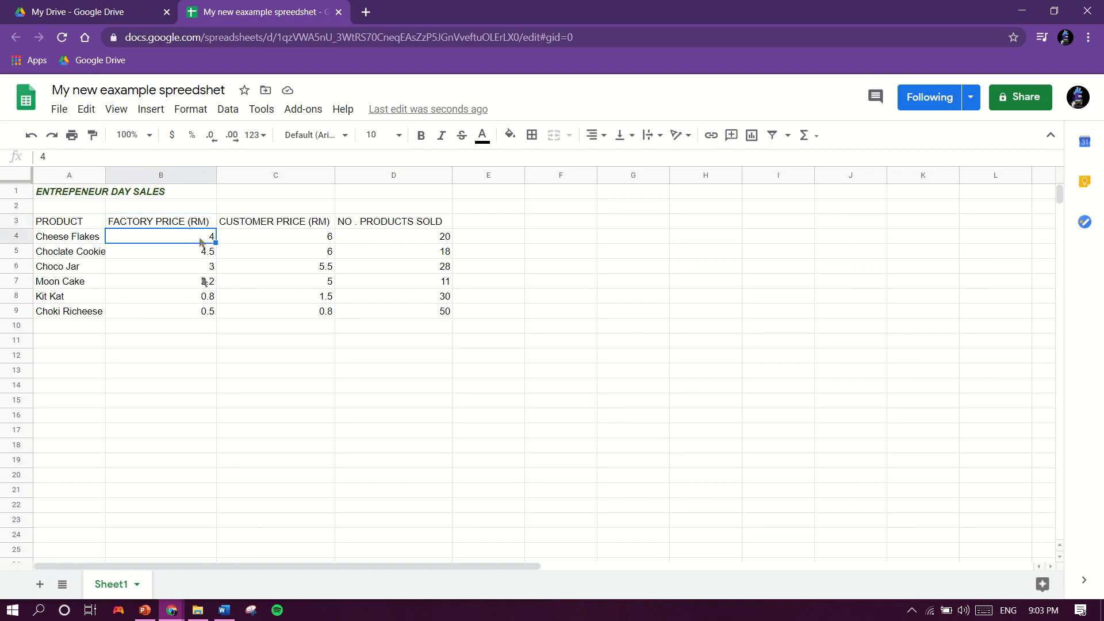
{"action": "left_click", "coordinate": [198, 256]}
{"action": "left_click", "coordinate": [199, 265]}
{"action": "left_click", "coordinate": [196, 285]}
{"action": "left_click", "coordinate": [192, 302]}
{"action": "left_click", "coordinate": [195, 311]}
{"action": "left_click", "coordinate": [195, 297]}
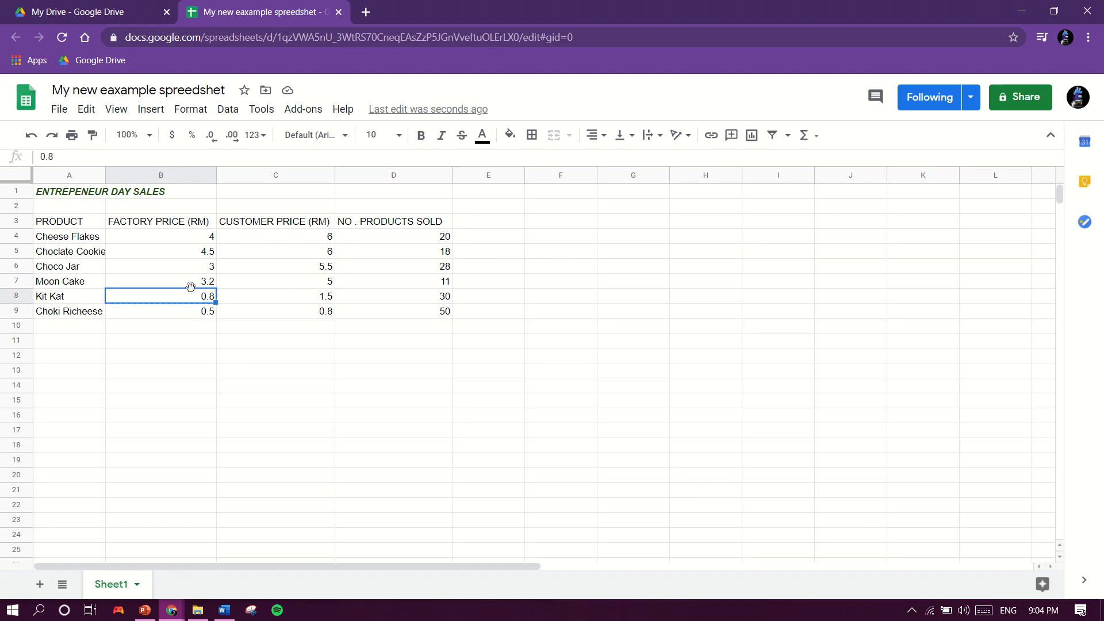
{"action": "left_click", "coordinate": [189, 239]}
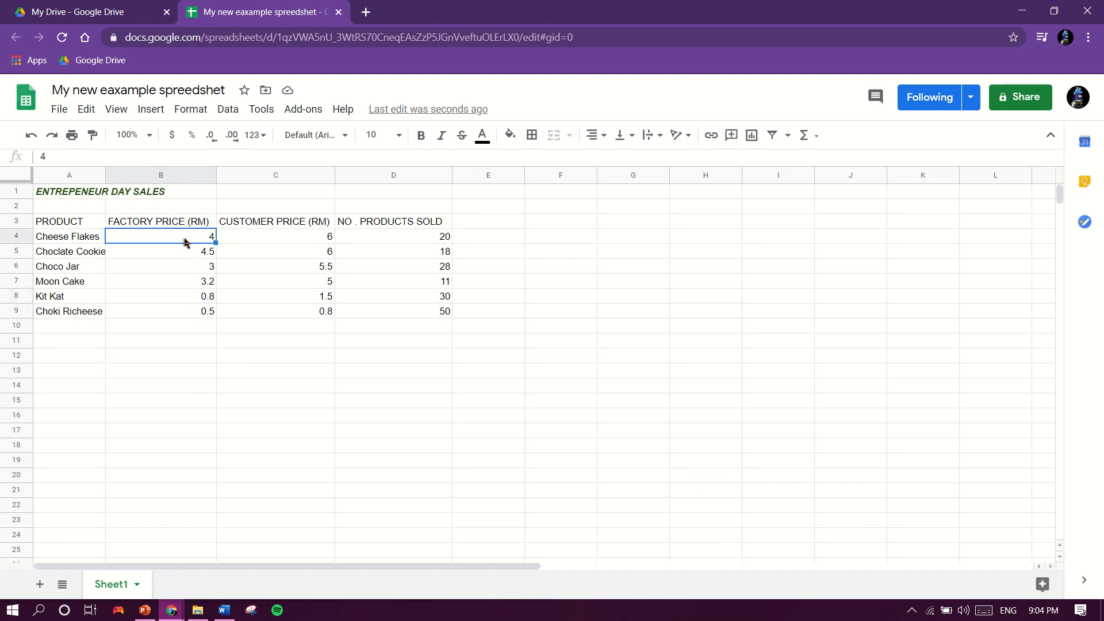
{"action": "left_click_drag", "start_coordinate": [181, 240], "coordinate": [189, 311]}
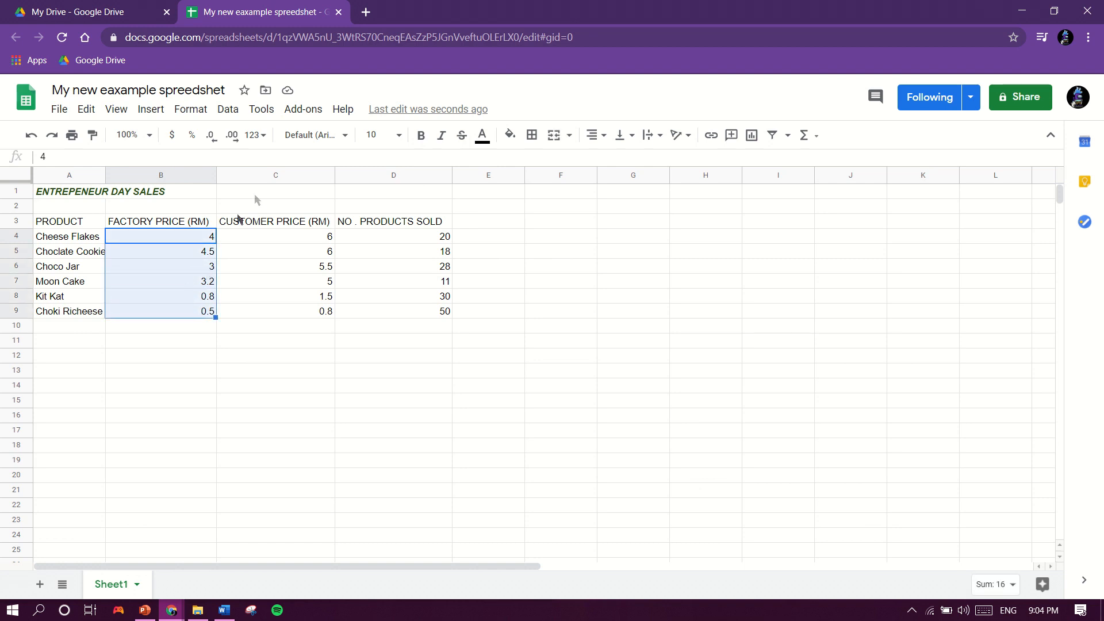
{"action": "left_click", "coordinate": [232, 137]}
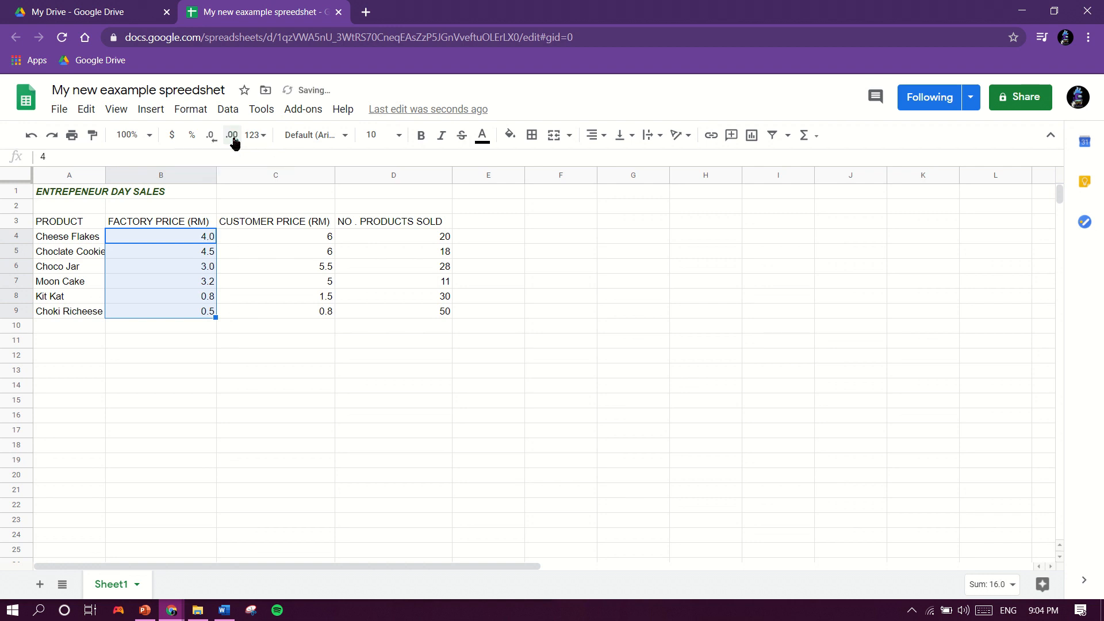
{"action": "left_click", "coordinate": [233, 138]}
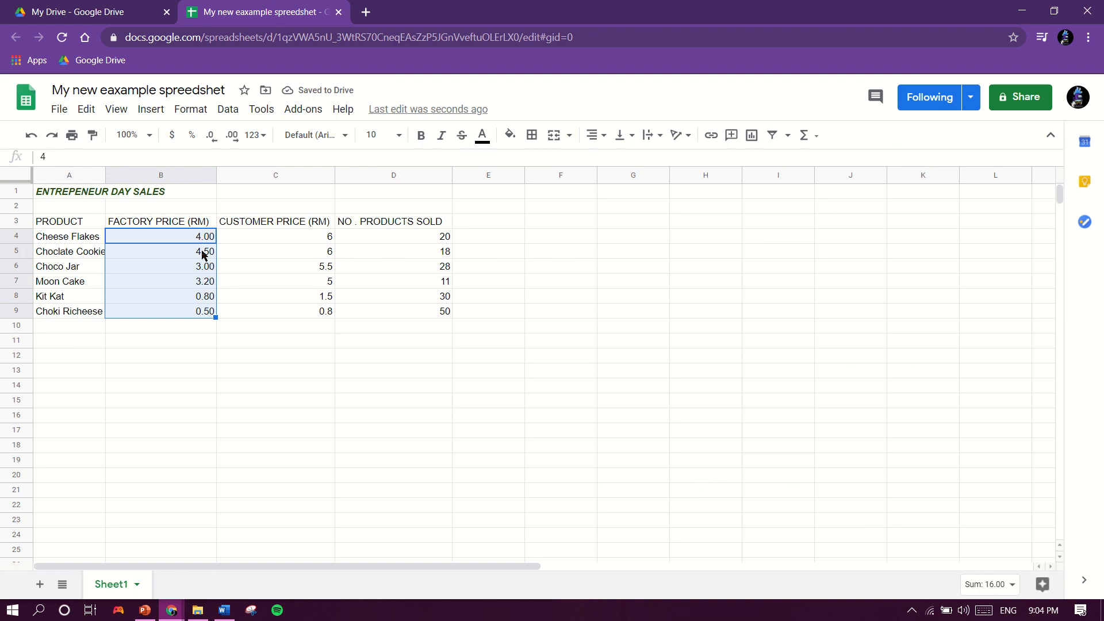
Format the customer prices in C4:C9 to show two decimal places
{"action": "left_click", "coordinate": [252, 240]}
{"action": "left_click_drag", "start_coordinate": [283, 240], "coordinate": [301, 312]}
{"action": "left_click", "coordinate": [235, 139]}
{"action": "left_click", "coordinate": [233, 137]}
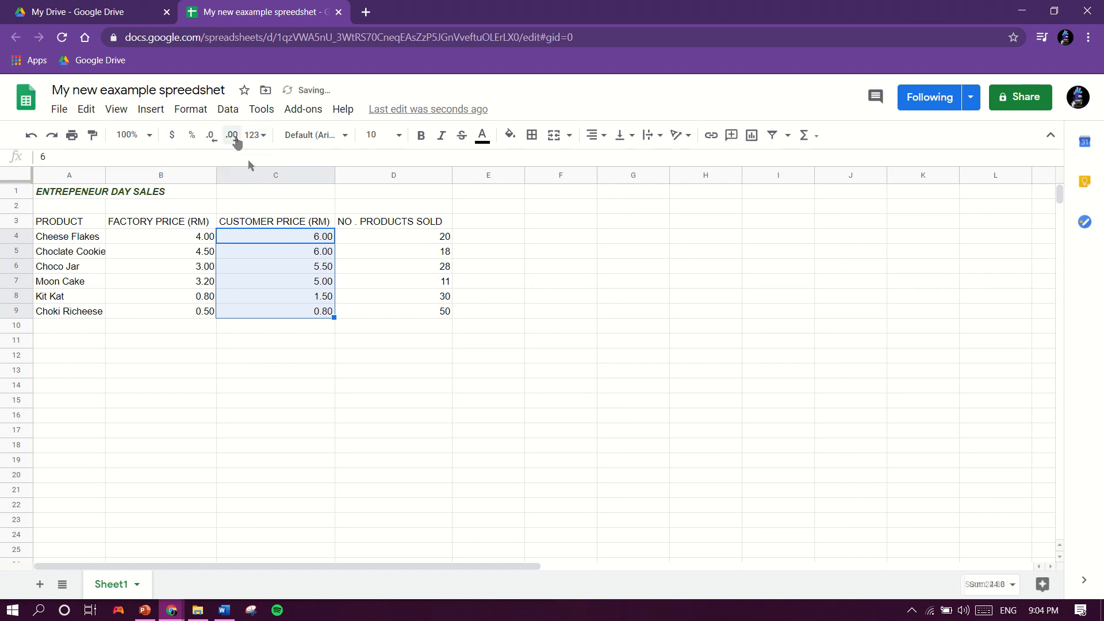
{"action": "left_click", "coordinate": [318, 344]}
{"action": "left_click", "coordinate": [400, 370]}
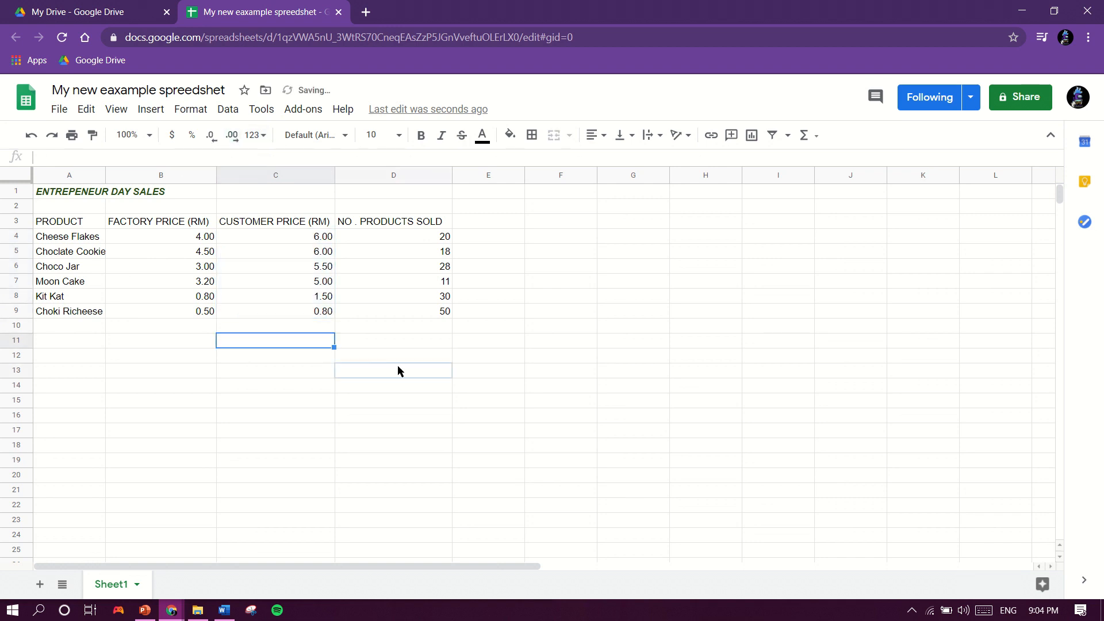
Examine the numbers of products sold in D4:D9 one by one
{"action": "left_click", "coordinate": [421, 241]}
{"action": "left_click", "coordinate": [421, 267]}
{"action": "left_click", "coordinate": [421, 253]}
{"action": "left_click", "coordinate": [418, 283]}
{"action": "left_click", "coordinate": [421, 311]}
{"action": "left_click", "coordinate": [411, 283]}
{"action": "left_click", "coordinate": [412, 257]}
{"action": "left_click", "coordinate": [411, 241]}
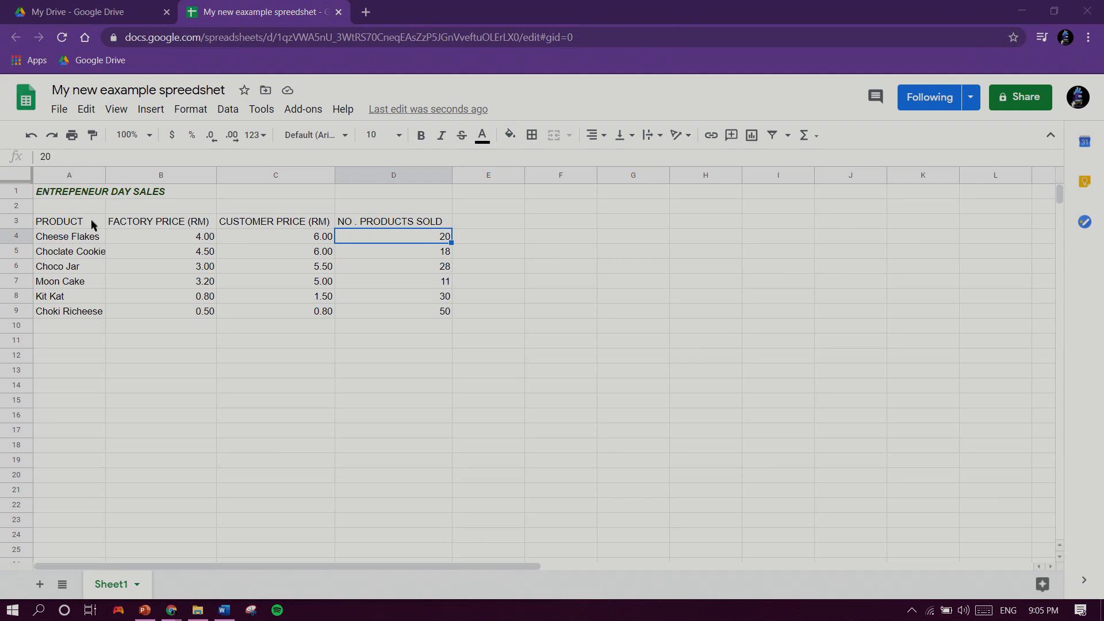
Apply borders to all sides of every cell in the table range A3:D9
{"action": "left_click", "coordinate": [92, 225]}
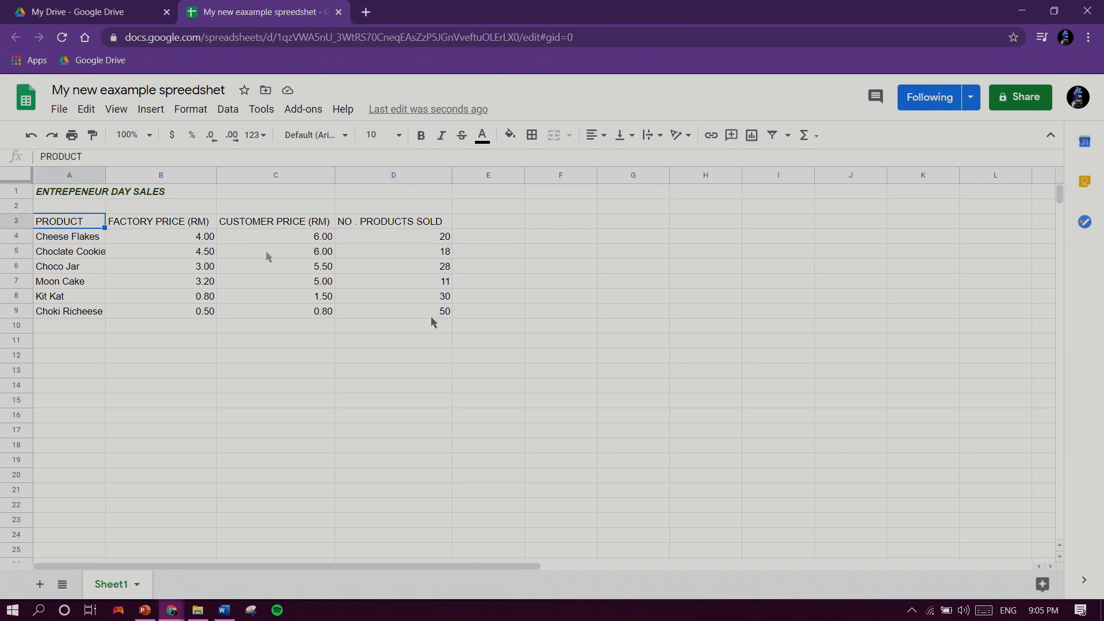
{"action": "left_click_drag", "start_coordinate": [88, 224], "coordinate": [447, 321]}
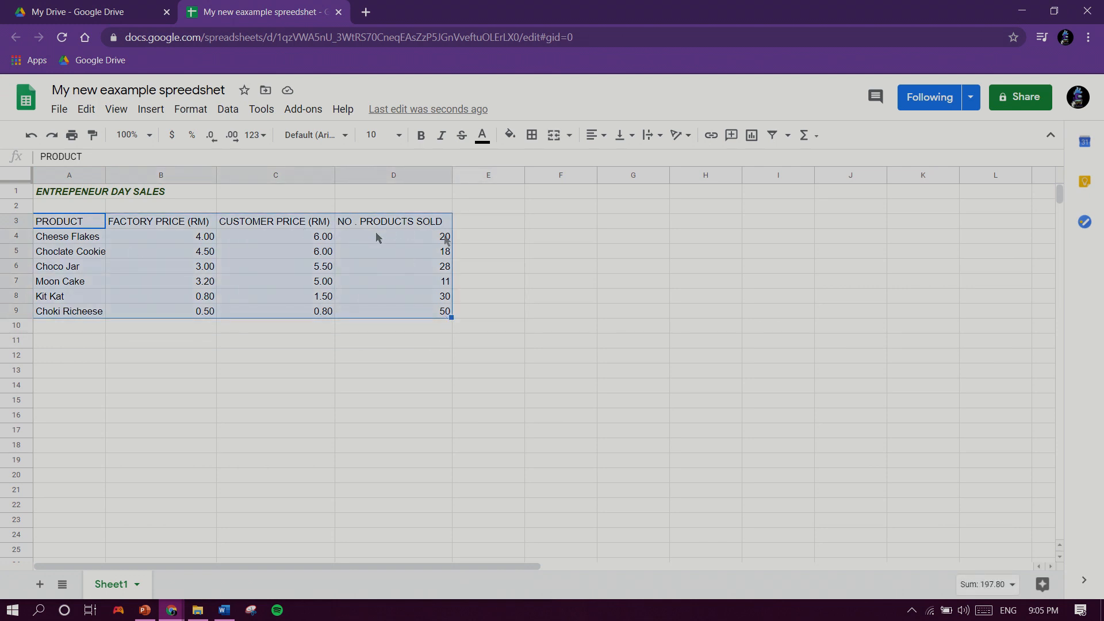
{"action": "left_click", "coordinate": [533, 137]}
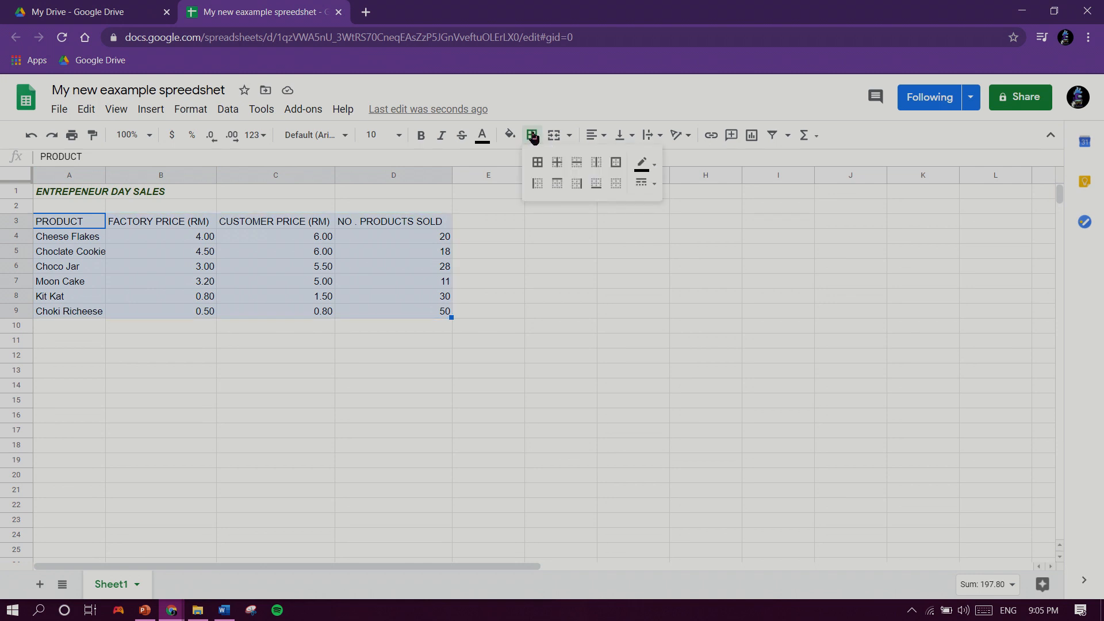
{"action": "left_click", "coordinate": [538, 163]}
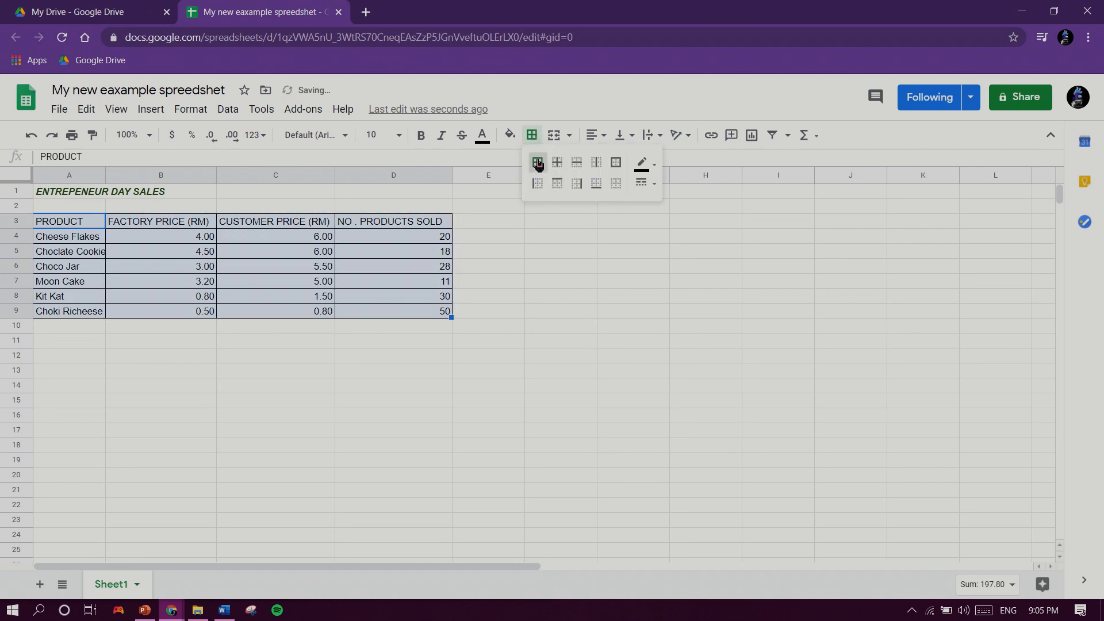
{"action": "left_click", "coordinate": [507, 285]}
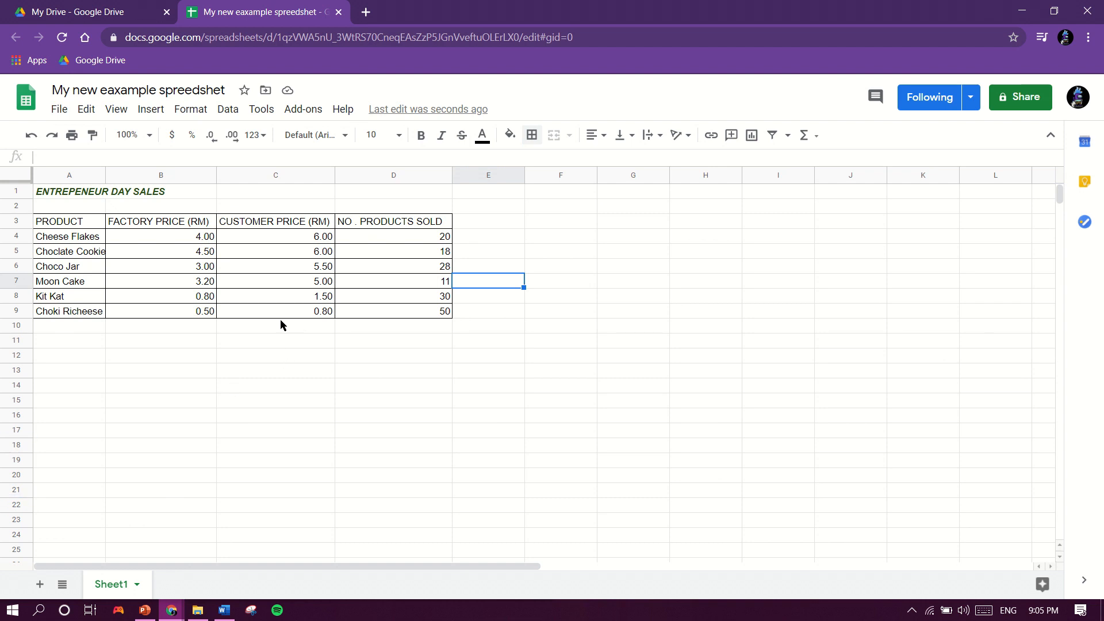
Enter the column header "TOTAL SALES (RM)" in capitals in cell E3
{"action": "left_click", "coordinate": [500, 227]}
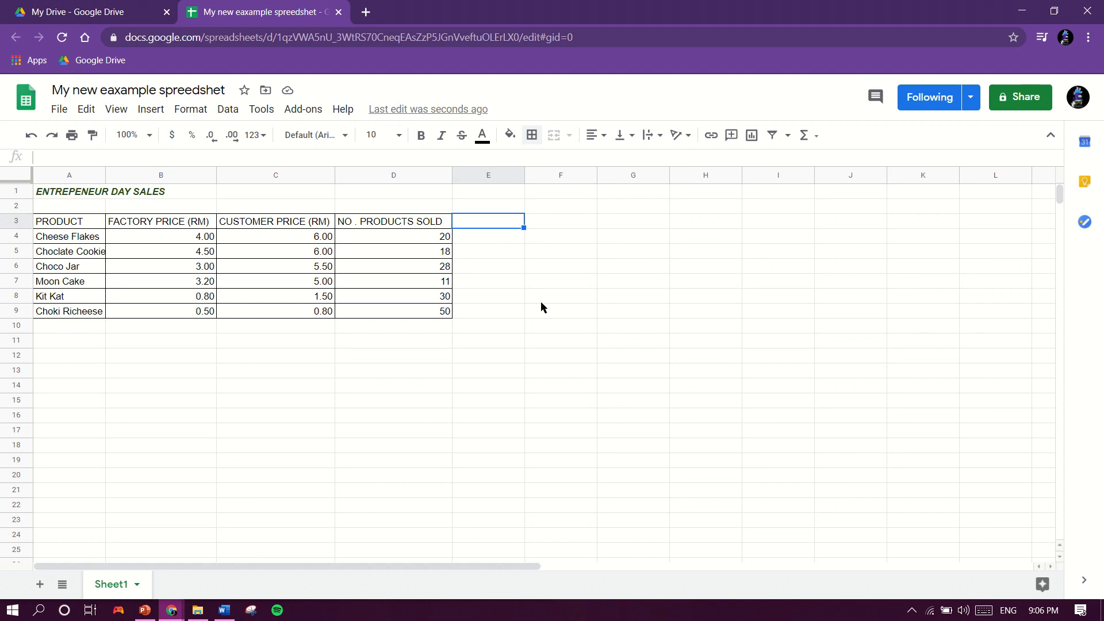
{"action": "type", "text": "Total Sal"}
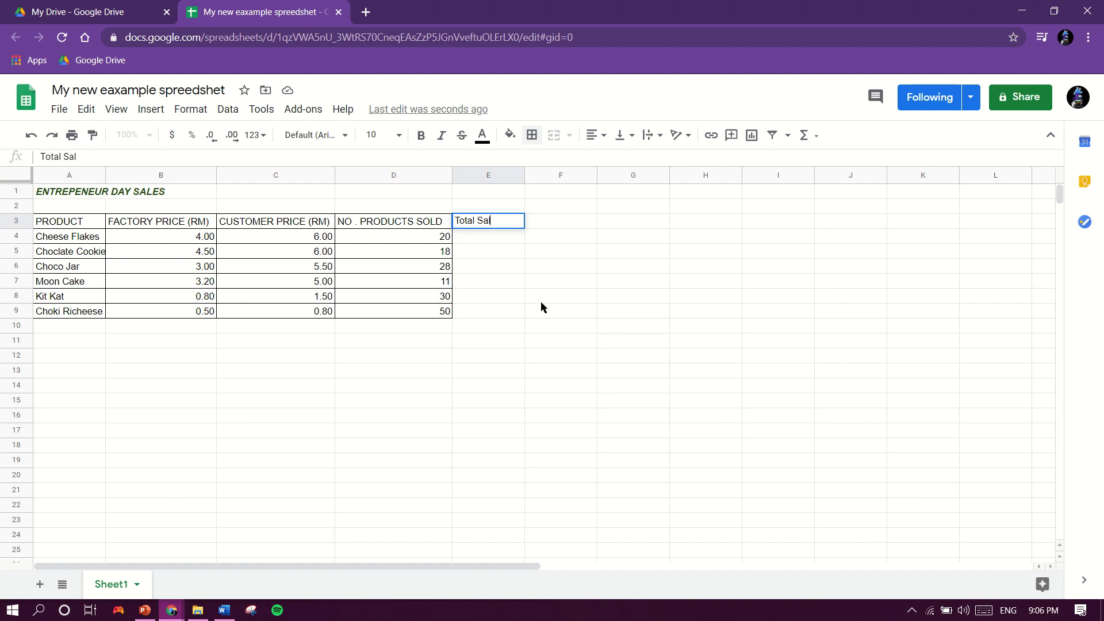
{"action": "type", "text": "es ("}
{"action": "key", "text": "BackSpace"}
{"action": "key", "text": "BackSpace"}
{"action": "key", "text": "BackSpace"}
{"action": "key", "text": "BackSpace"}
{"action": "key", "text": "BackSpace"}
{"action": "key", "text": "BackSpace"}
{"action": "key", "text": "BackSpace"}
{"action": "key", "text": "BackSpace"}
{"action": "key", "text": "BackSpace"}
{"action": "key", "text": "BackSpace"}
{"action": "key", "text": "BackSpace"}
{"action": "key", "text": "BackSpace"}
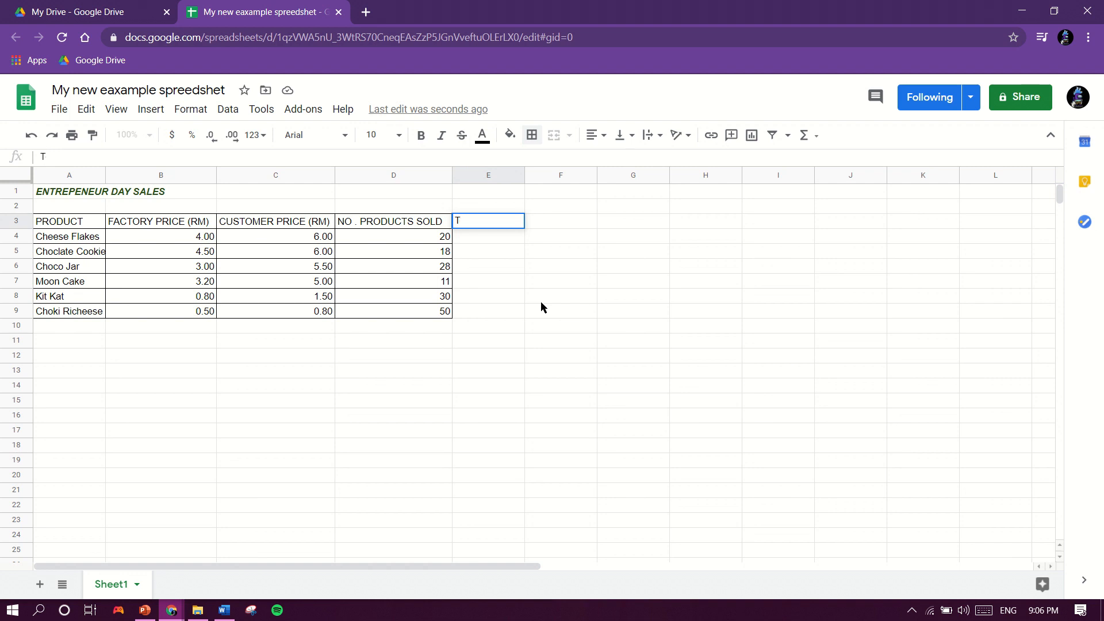
{"action": "type", "text": "OTAL SALES (RM"}
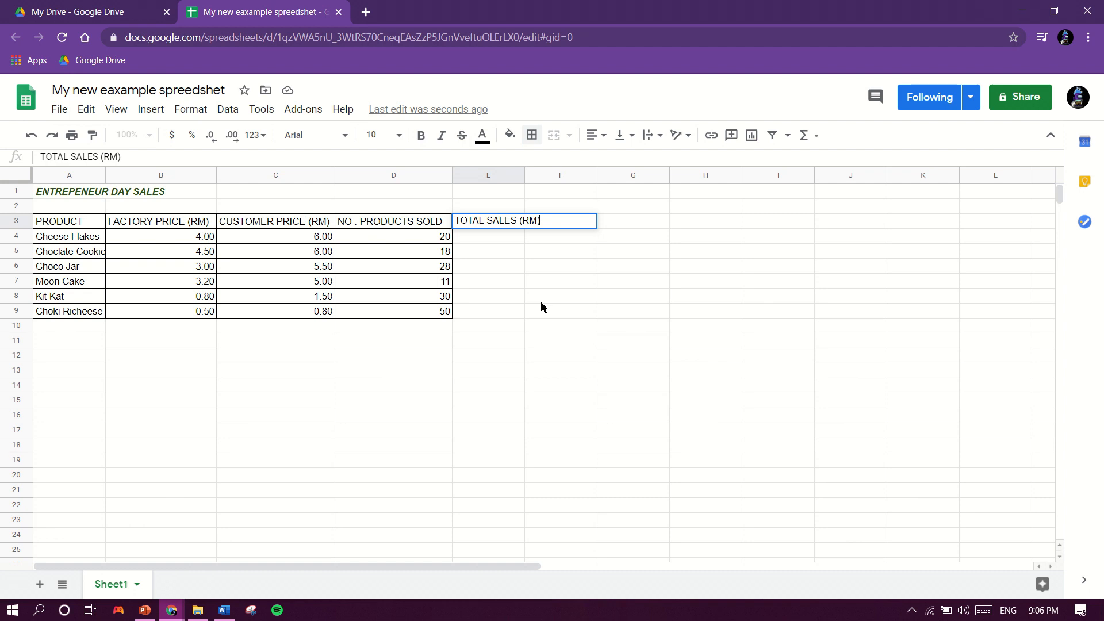
{"action": "key", "text": "Tab"}
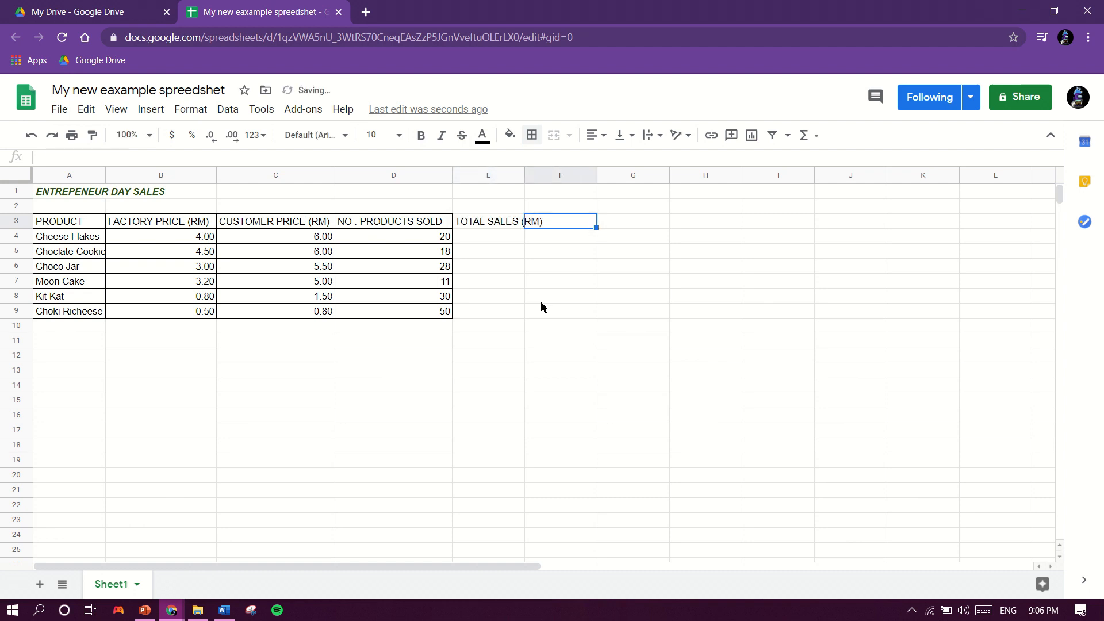
Enter the column header "NET PROFIT (RM)" in capitals in cell F3
{"action": "type", "text": "N"}
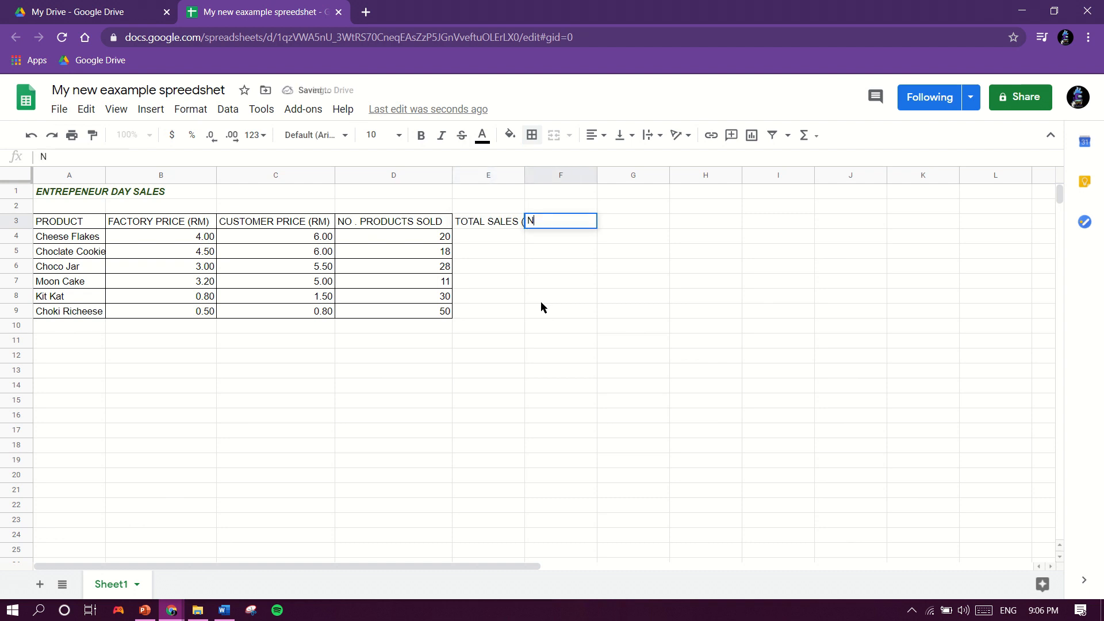
{"action": "type", "text": "ET PROFIT"}
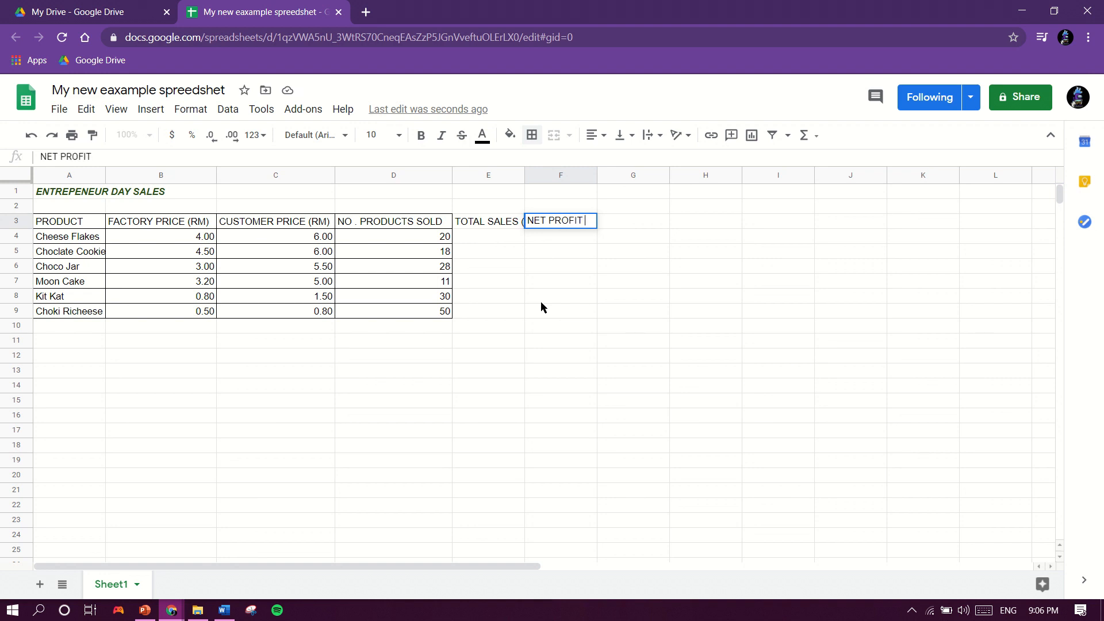
{"action": "type", "text": " (RM"}
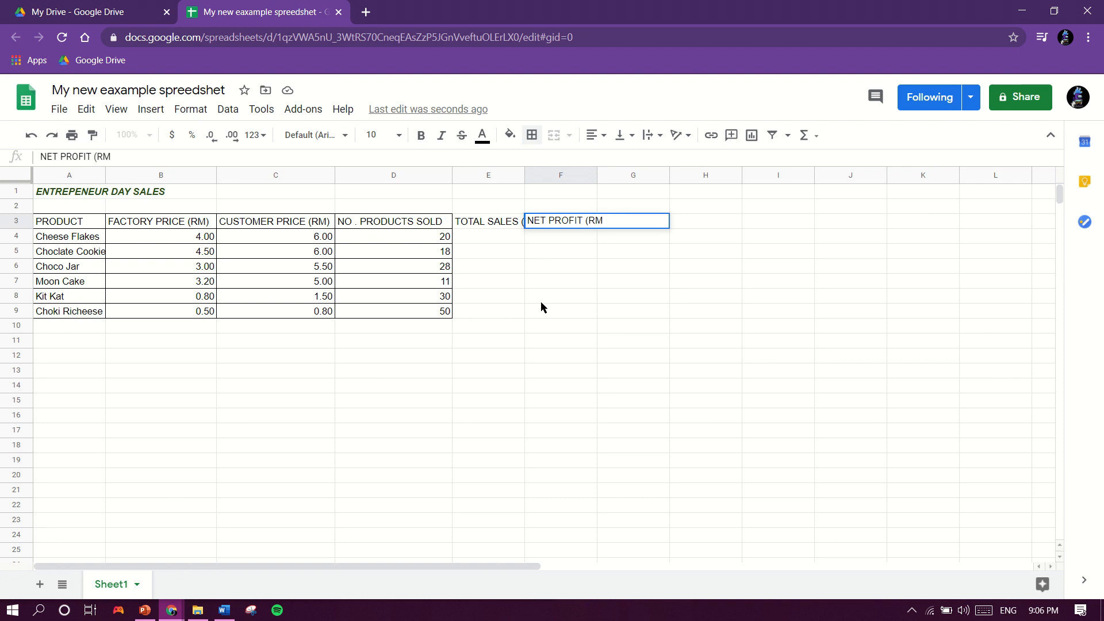
{"action": "type", "text": ")"}
{"action": "left_click", "coordinate": [587, 247]}
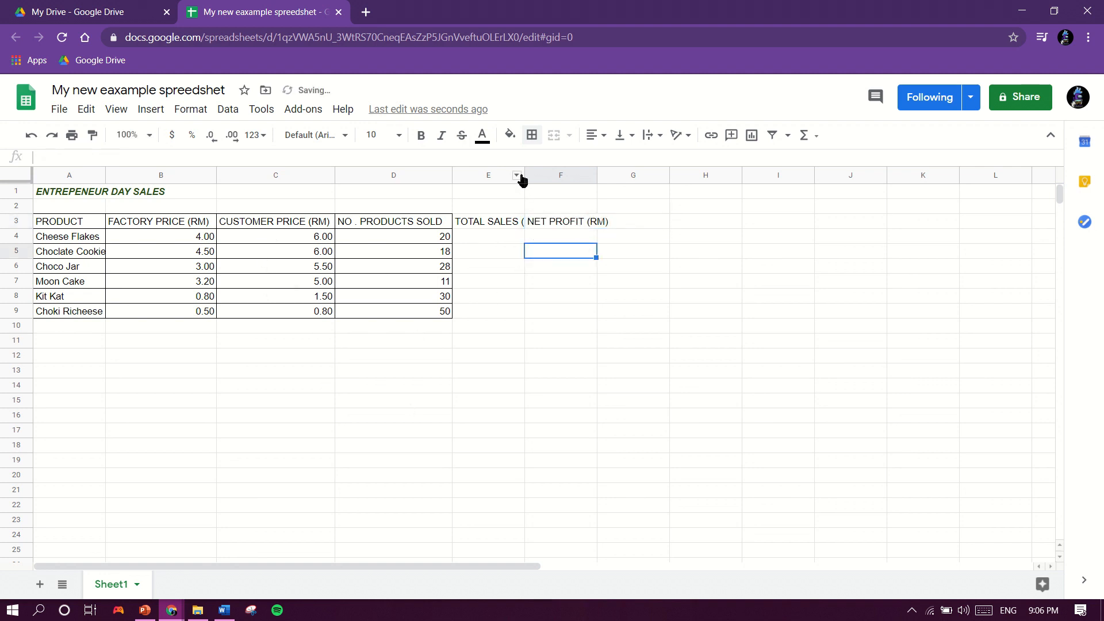
Widen columns E and F so that the total sales and net profit headers fit inside their cells
{"action": "left_click_drag", "start_coordinate": [524, 173], "coordinate": [554, 174]}
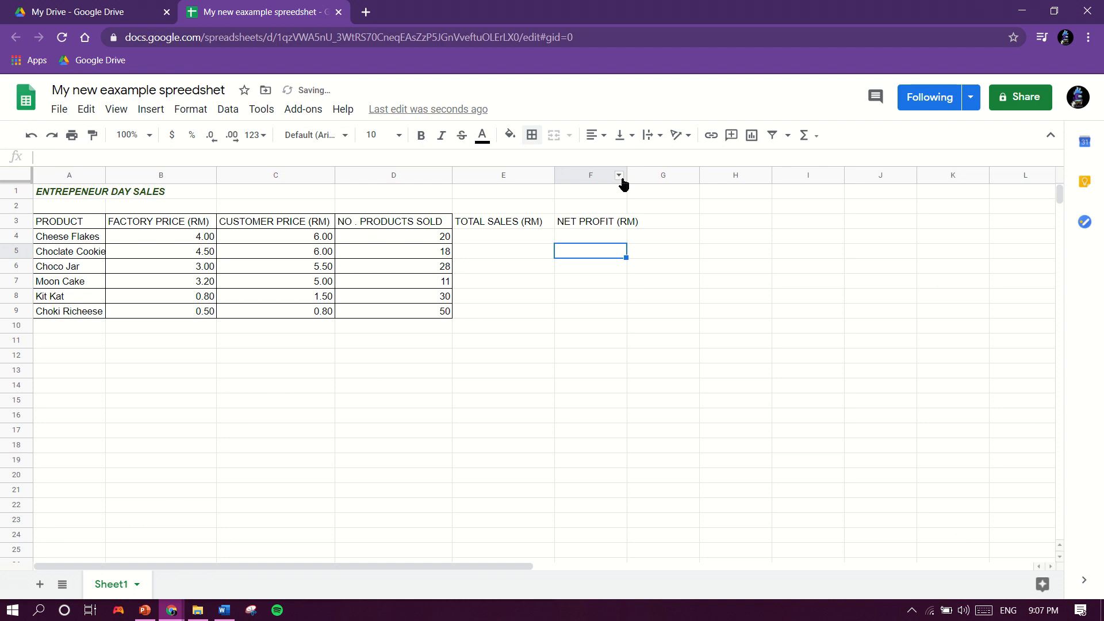
{"action": "left_click_drag", "start_coordinate": [625, 173], "coordinate": [645, 174]}
{"action": "left_click", "coordinate": [531, 246]}
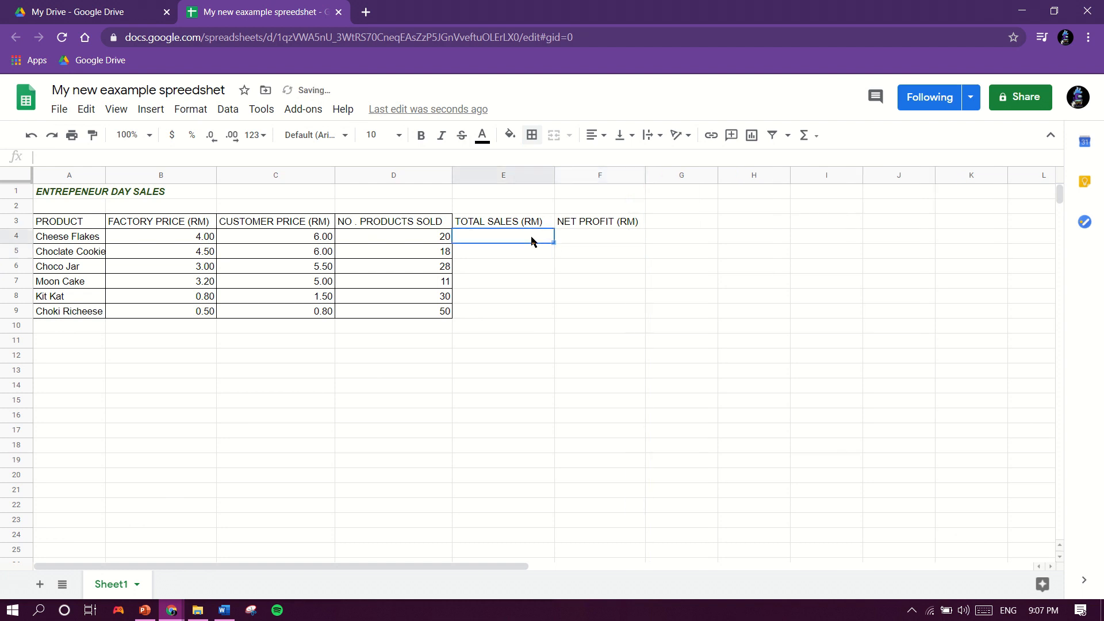
Apply borders to all sides of every cell in the range E3:F9
{"action": "left_click_drag", "start_coordinate": [506, 224], "coordinate": [594, 308]}
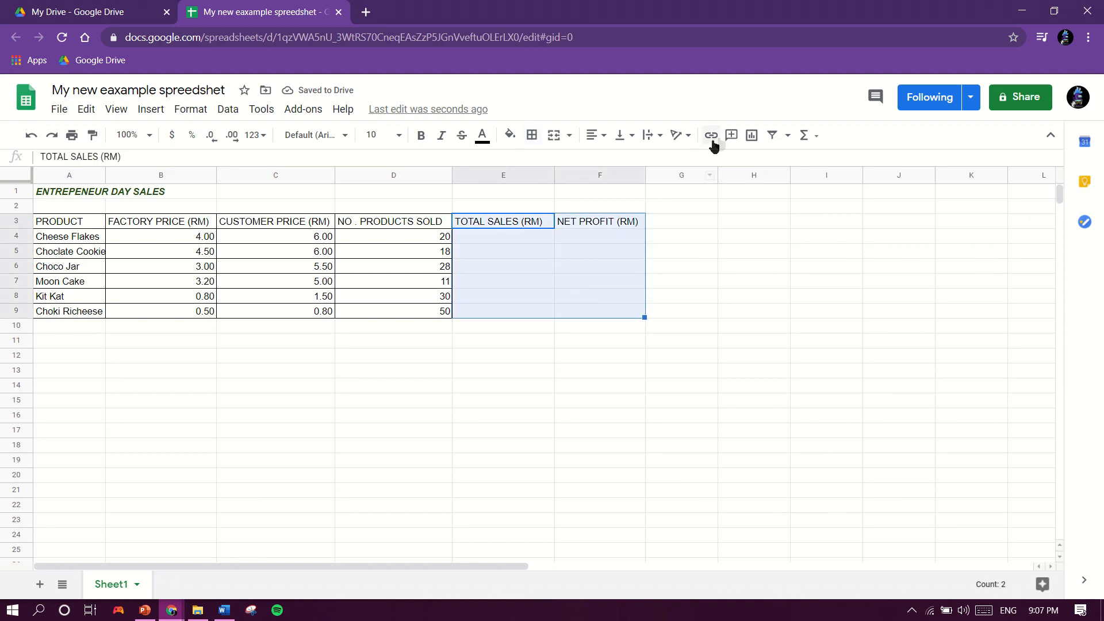
{"action": "left_click", "coordinate": [532, 135]}
{"action": "left_click", "coordinate": [539, 165]}
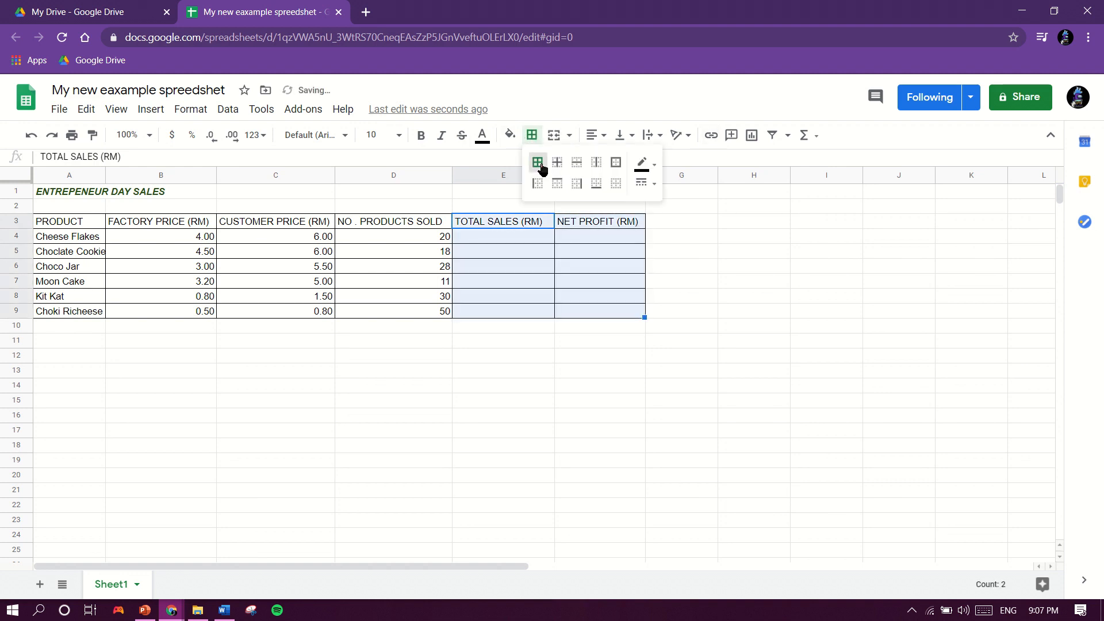
{"action": "left_click", "coordinate": [532, 448]}
Enter the formula =C4*D4 in E4 to calculate the total sales of Cheese Flakes
{"action": "left_click", "coordinate": [510, 236]}
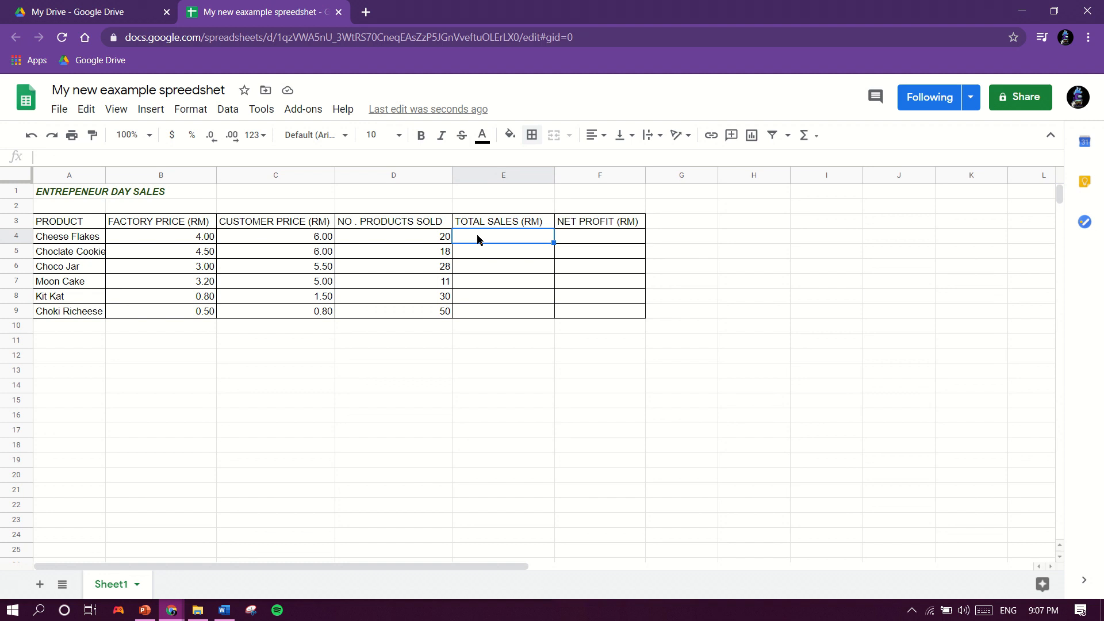
{"action": "type", "text": "="}
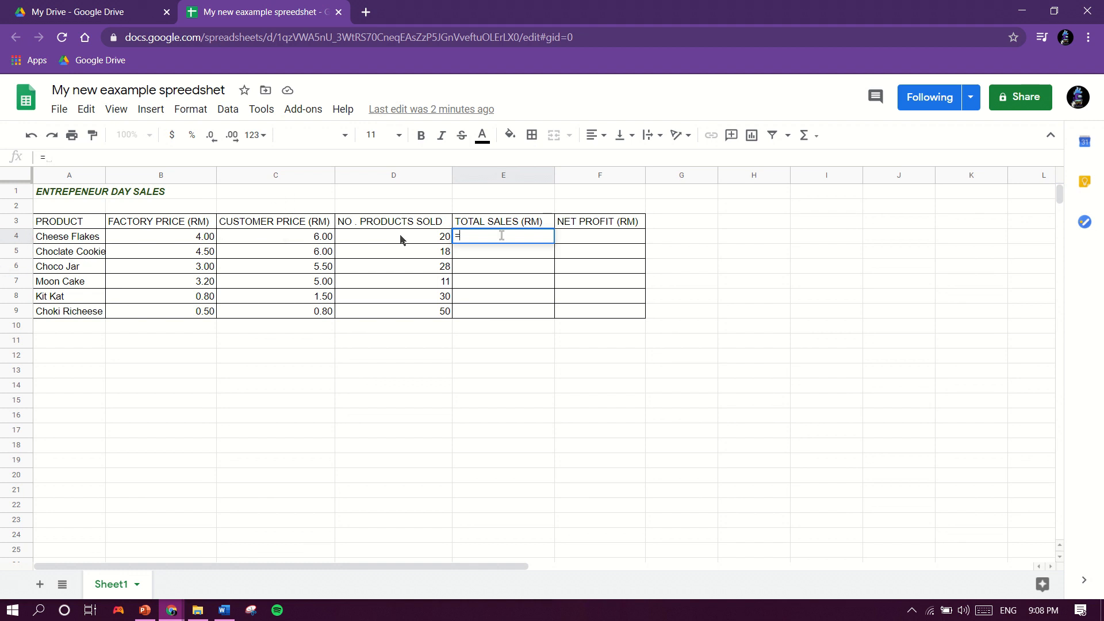
{"action": "type", "text": "C4"}
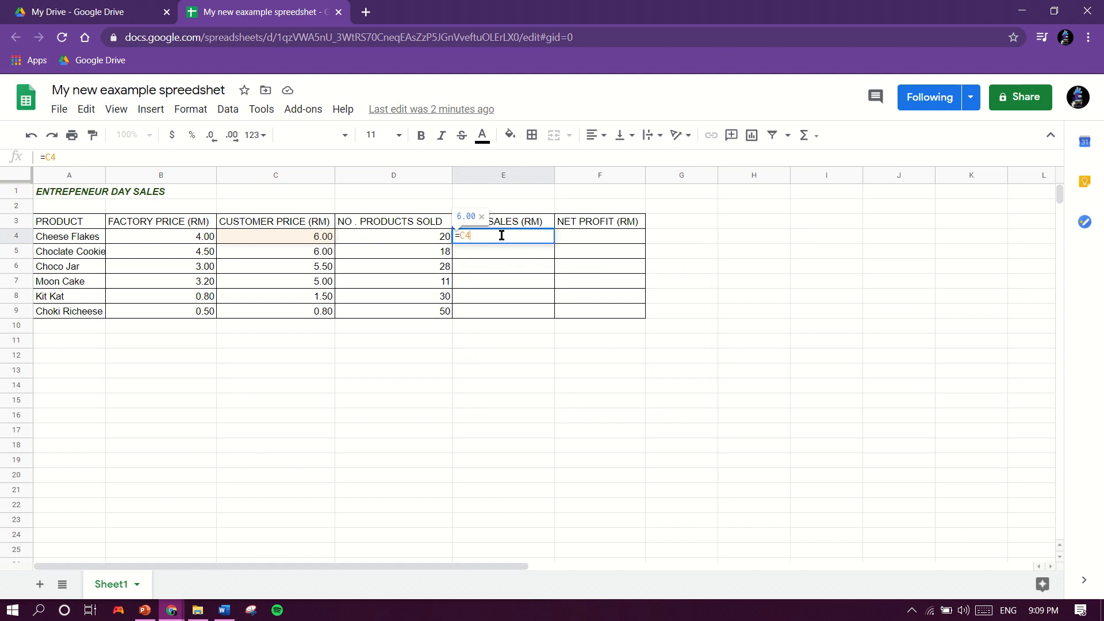
{"action": "type", "text": "*"}
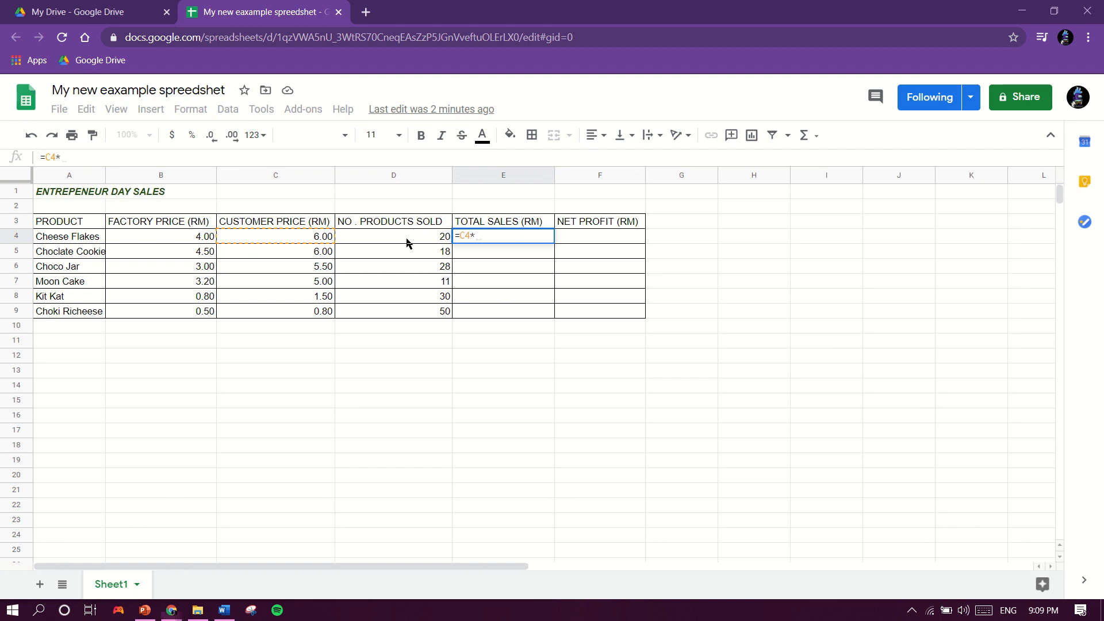
{"action": "left_click", "coordinate": [431, 239]}
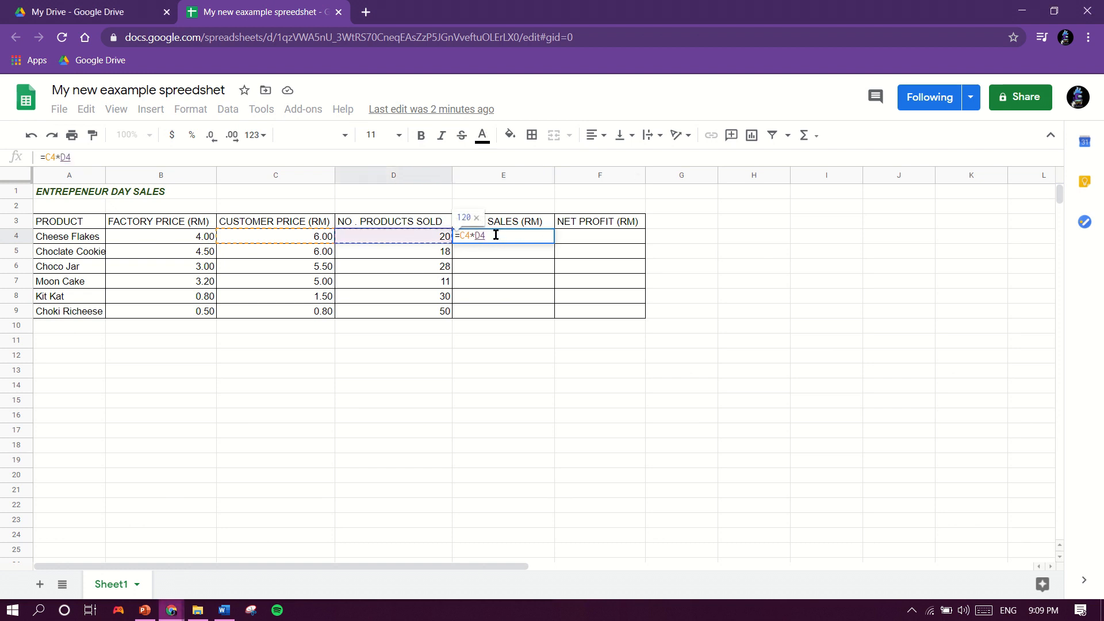
{"action": "left_click", "coordinate": [411, 237]}
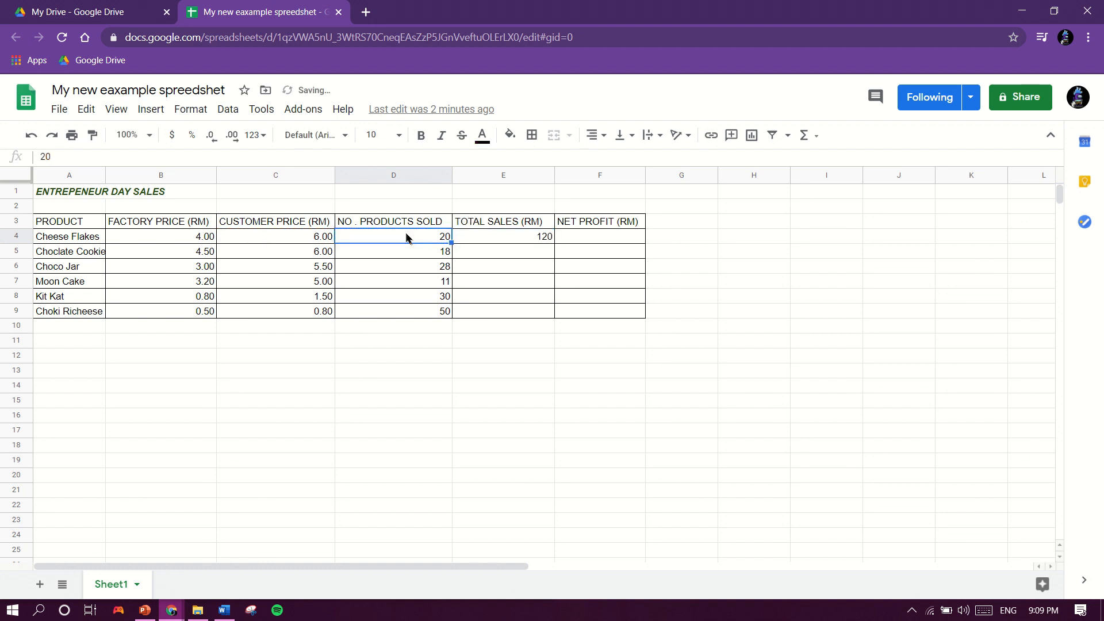
{"action": "left_click", "coordinate": [460, 237]}
{"action": "left_click_drag", "start_coordinate": [73, 157], "coordinate": [40, 162]}
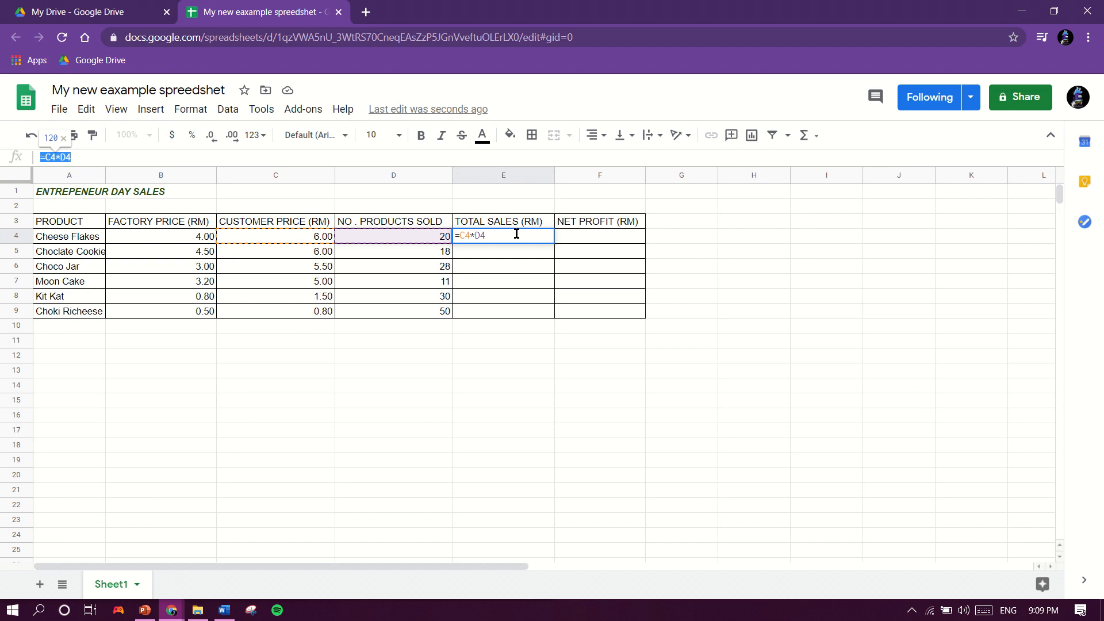
{"action": "key", "text": "Return"}
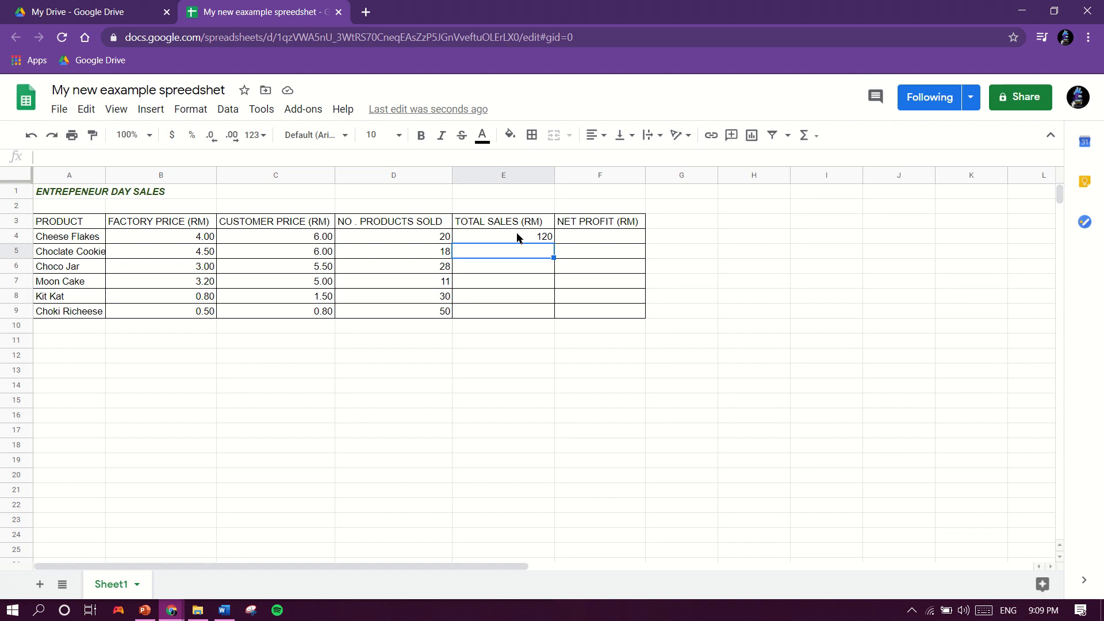
Fill the total sales formula from E4 down to E9 for the remaining products
{"action": "left_click", "coordinate": [517, 237]}
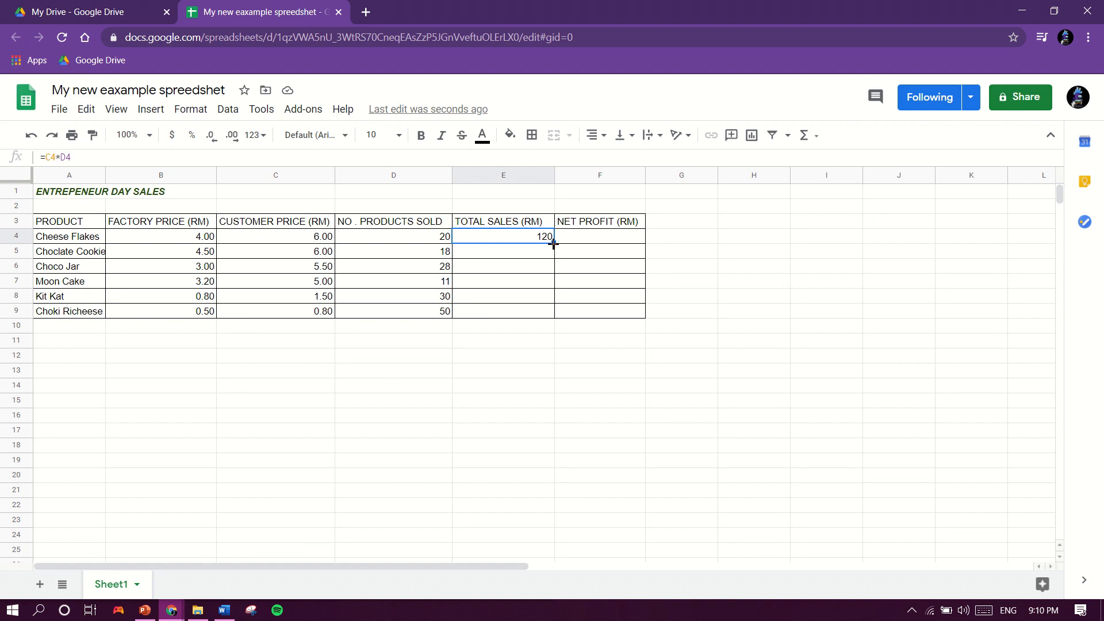
{"action": "left_click_drag", "start_coordinate": [553, 242], "coordinate": [553, 311]}
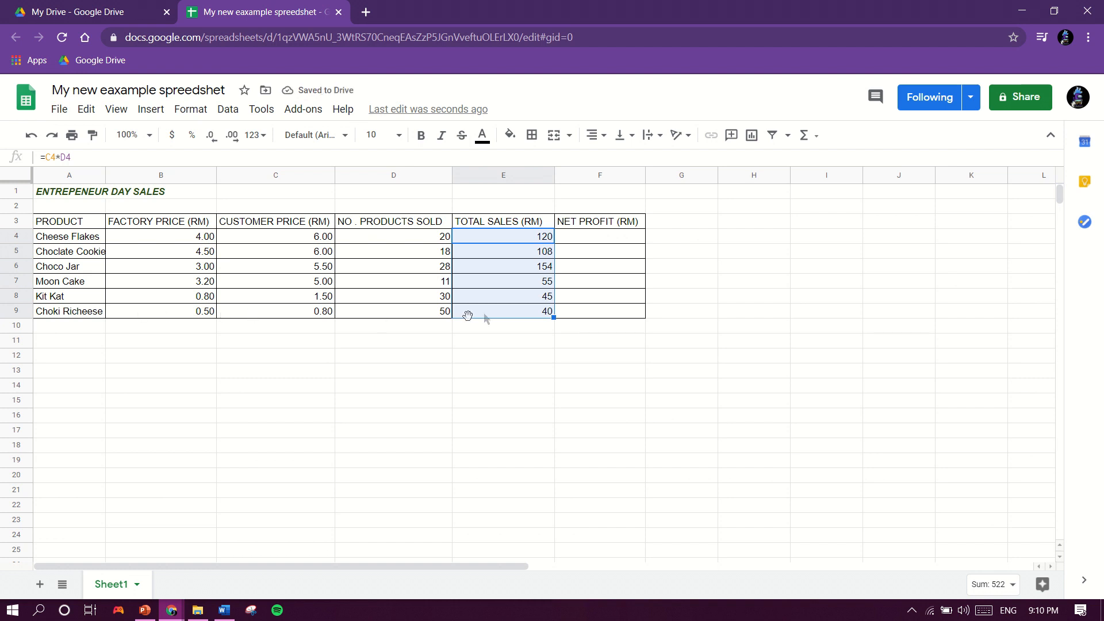
{"action": "left_click", "coordinate": [530, 312]}
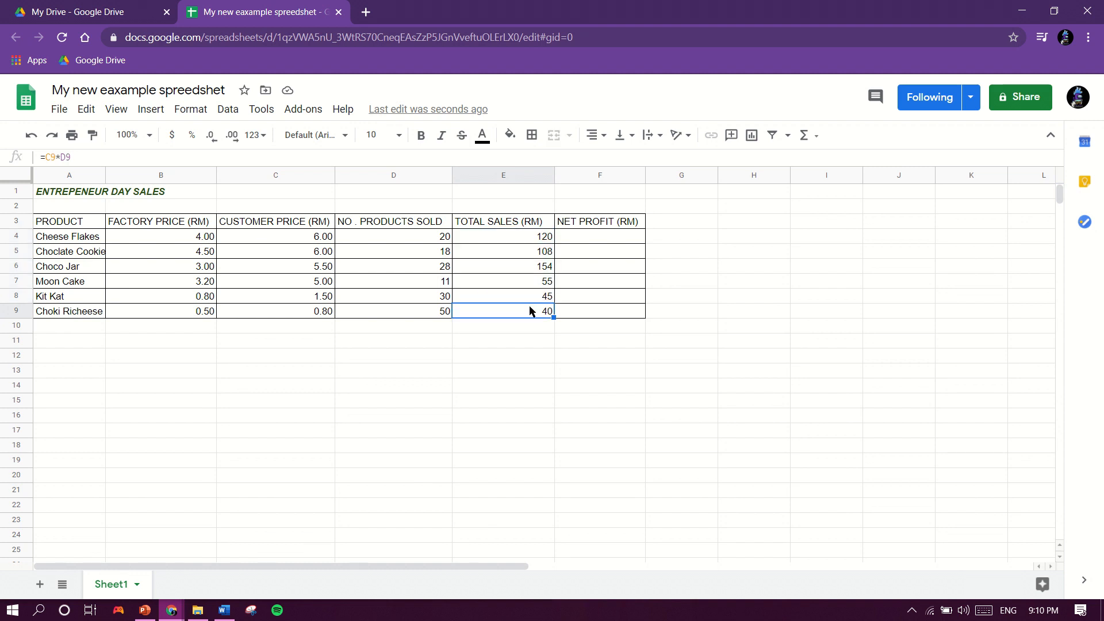
Enter the formula =E4-(B4*D4) in F4 to calculate the net profit of Cheese Flakes
{"action": "left_click", "coordinate": [608, 240]}
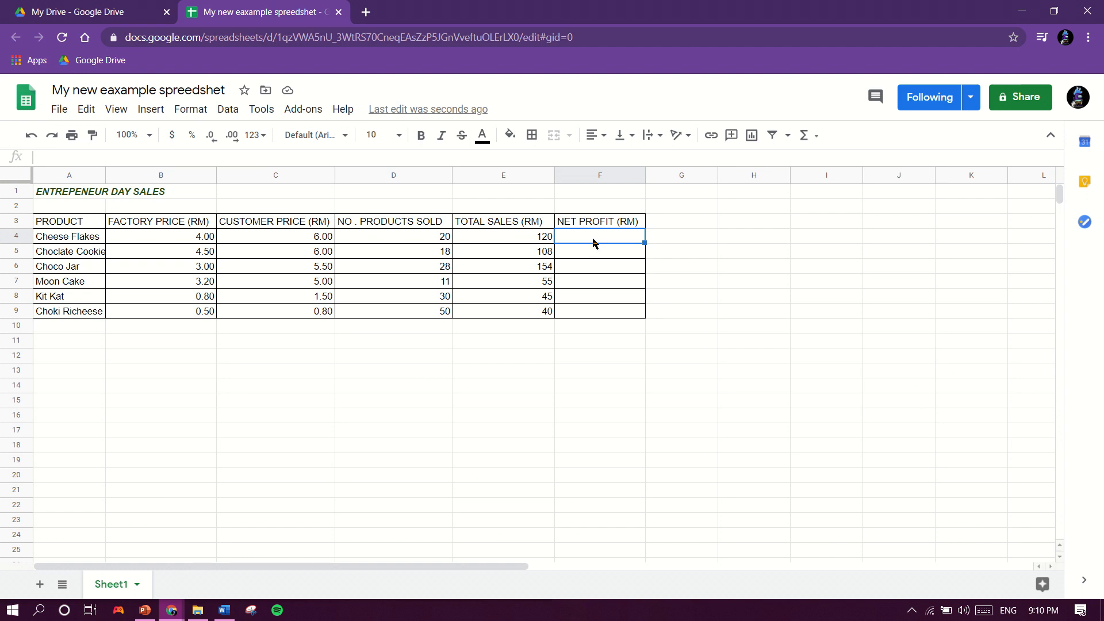
{"action": "type", "text": "="}
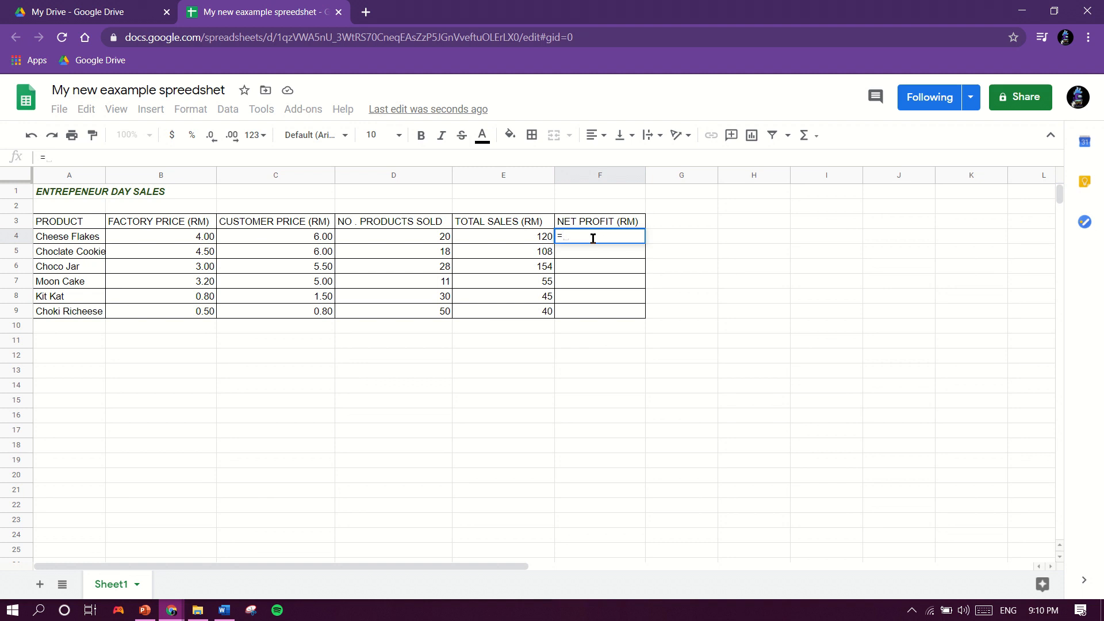
{"action": "left_click", "coordinate": [510, 239]}
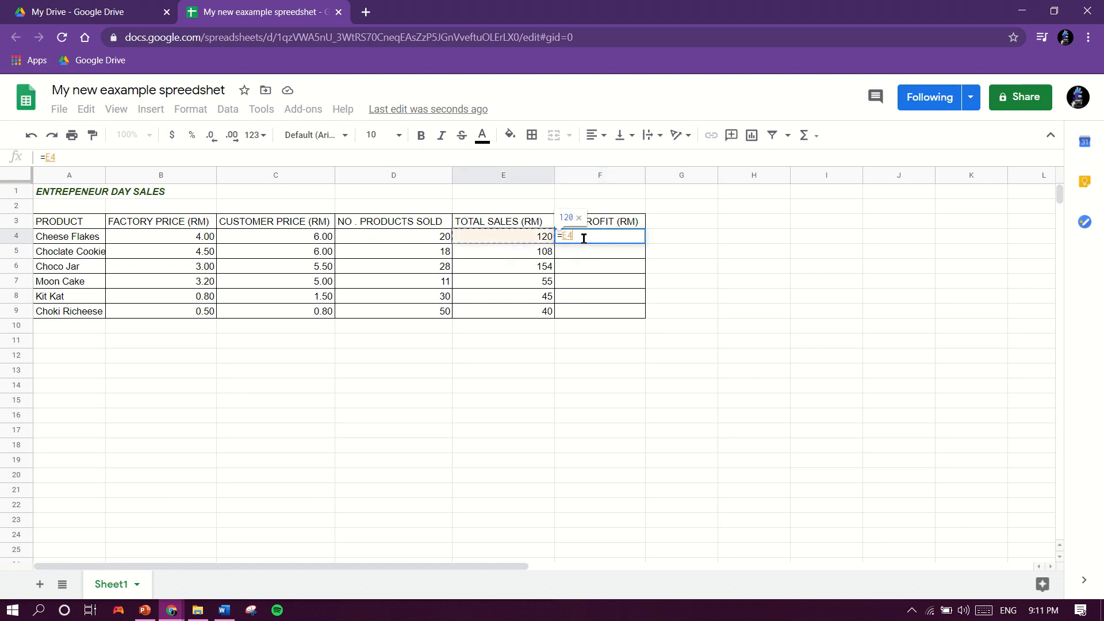
{"action": "type", "text": "-("}
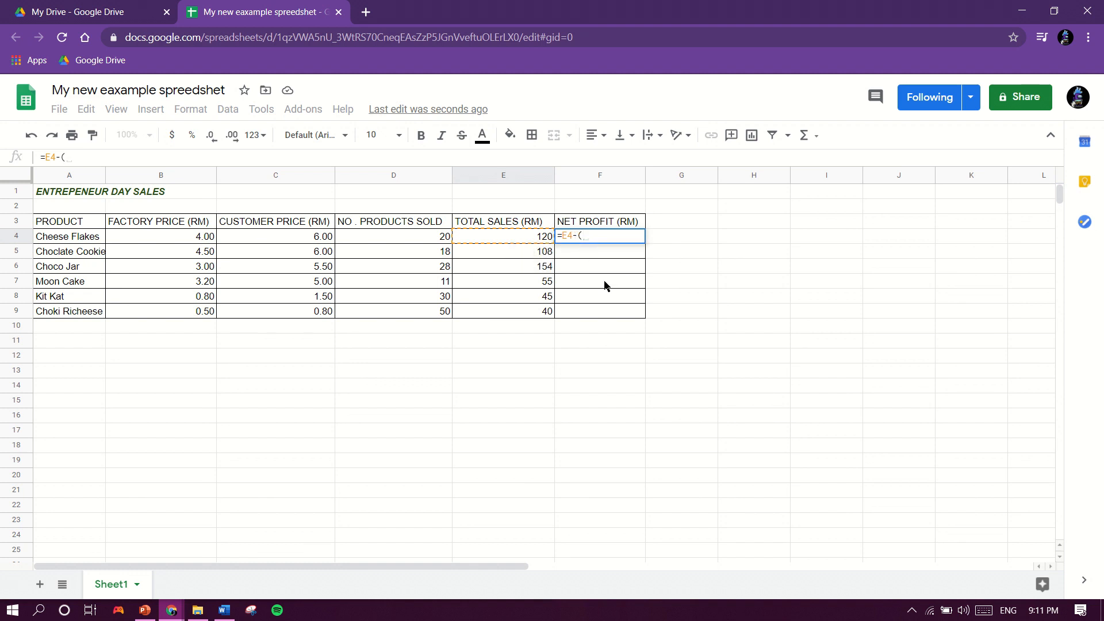
{"action": "left_click", "coordinate": [168, 240]}
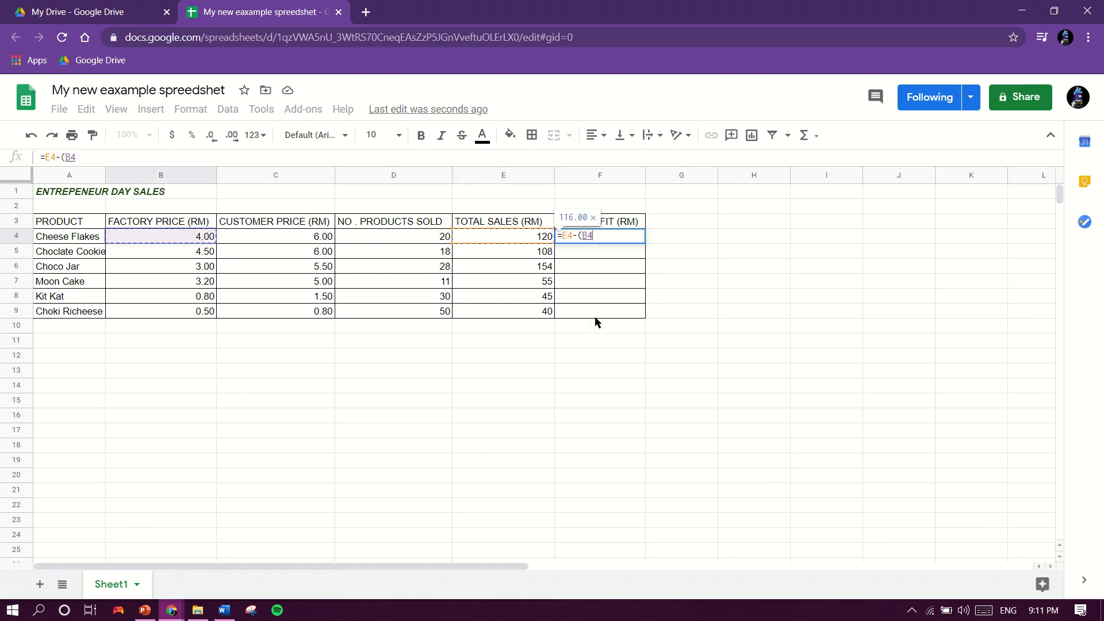
{"action": "type", "text": "*"}
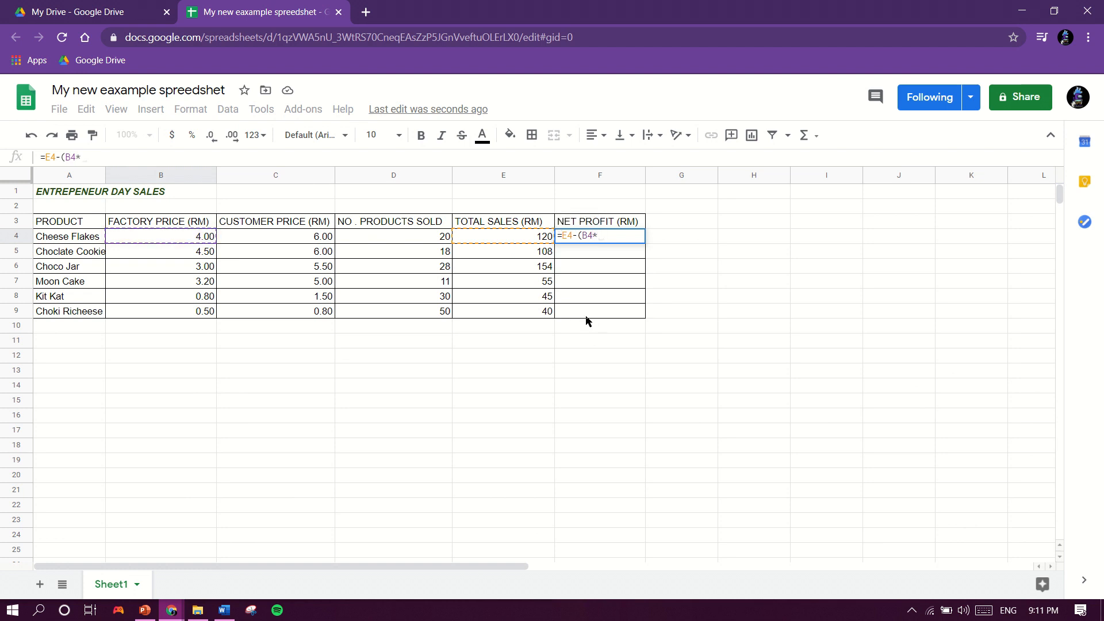
{"action": "left_click", "coordinate": [412, 238]}
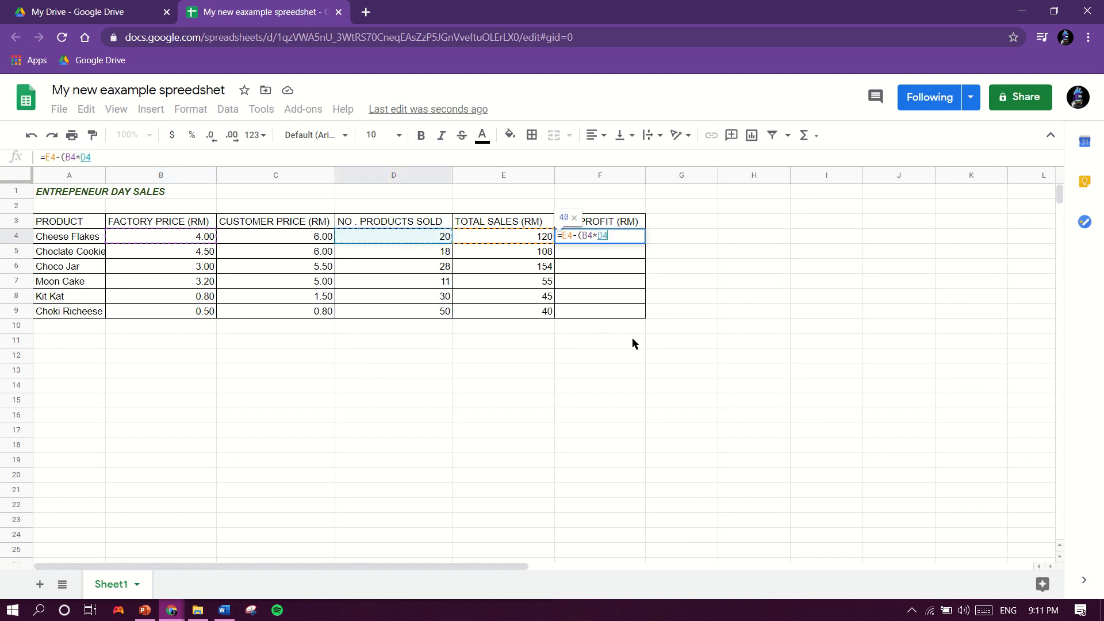
{"action": "type", "text": ")"}
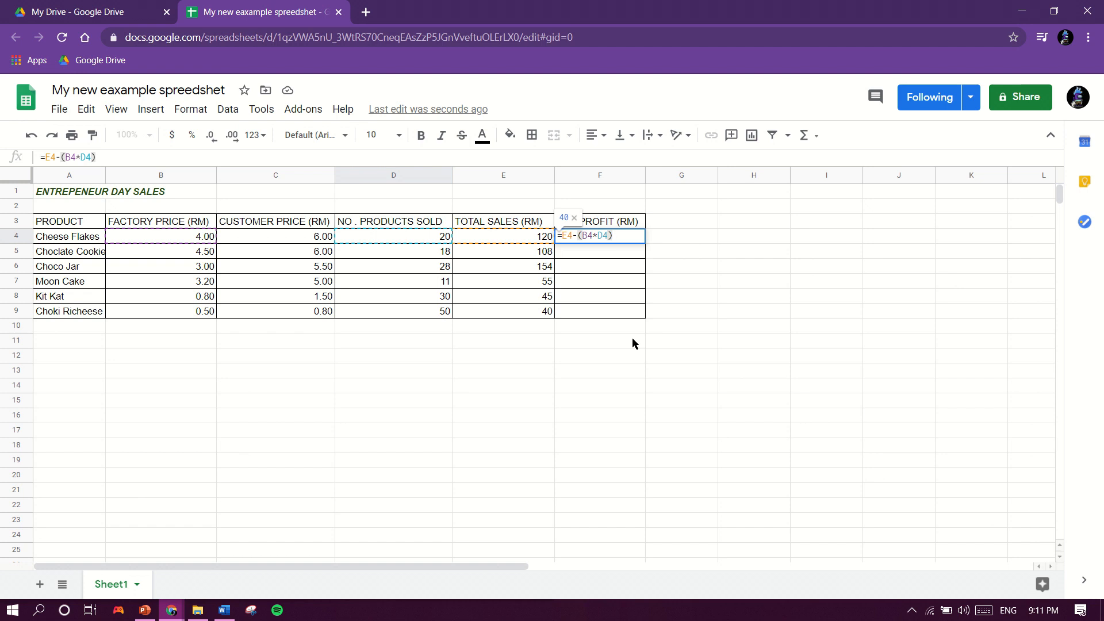
{"action": "key", "text": "Return"}
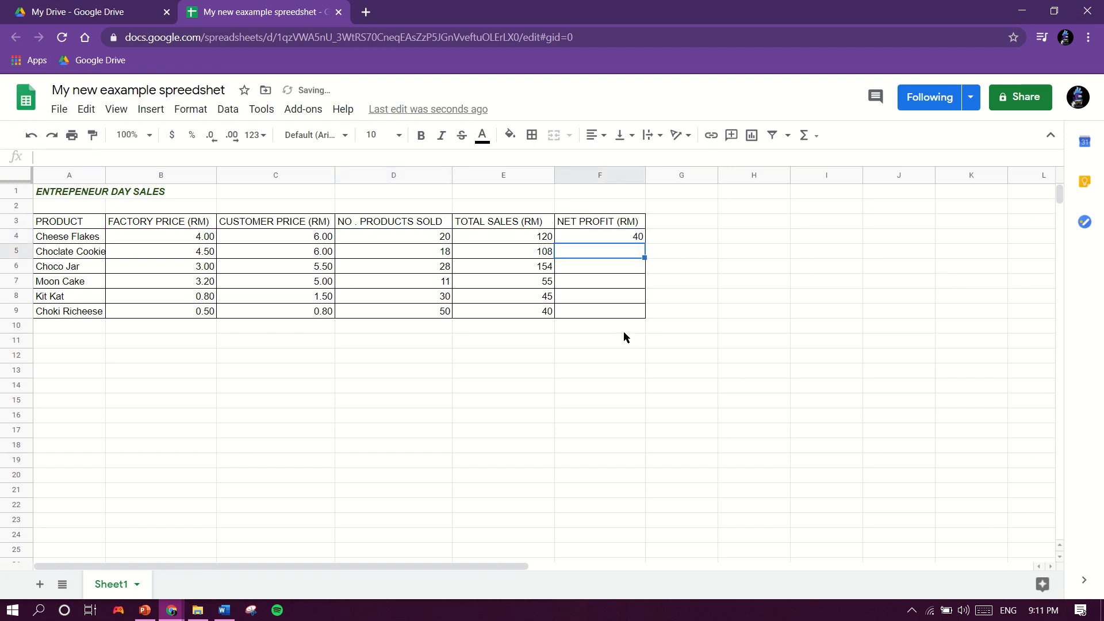
Fill the net profit formula from F4 down to F9 for the remaining products
{"action": "left_click", "coordinate": [616, 240]}
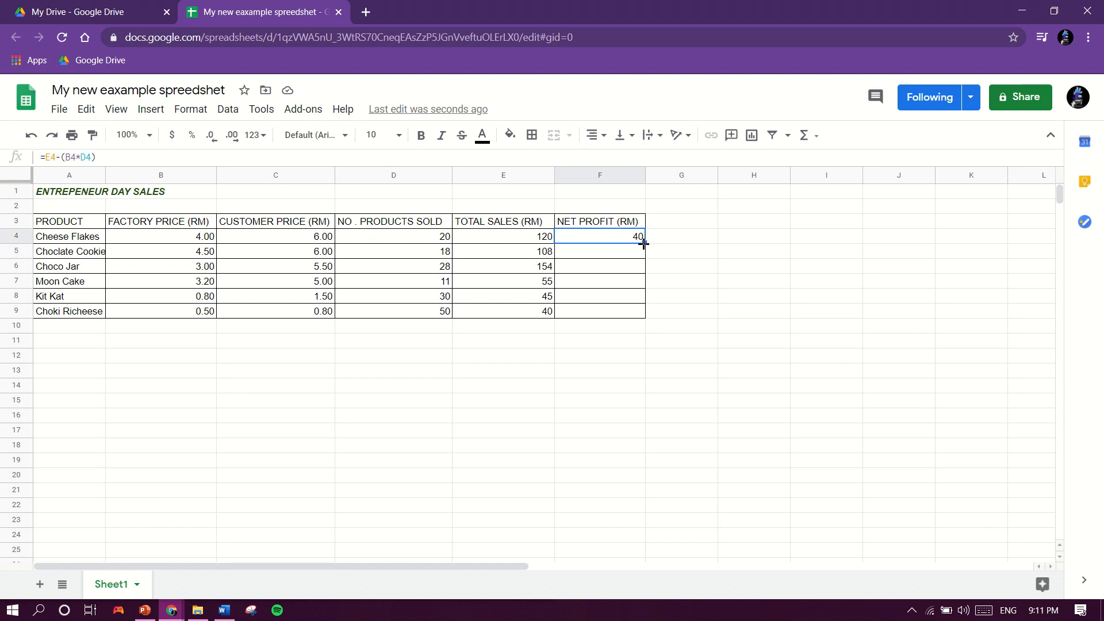
{"action": "left_click_drag", "start_coordinate": [643, 244], "coordinate": [641, 314]}
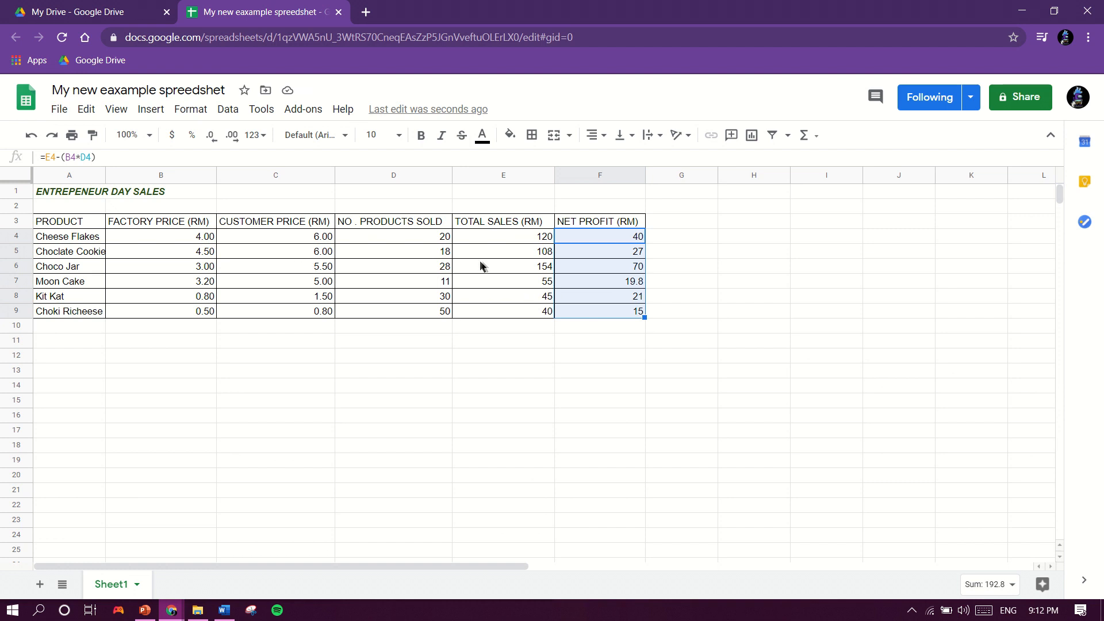
{"action": "left_click", "coordinate": [584, 362]}
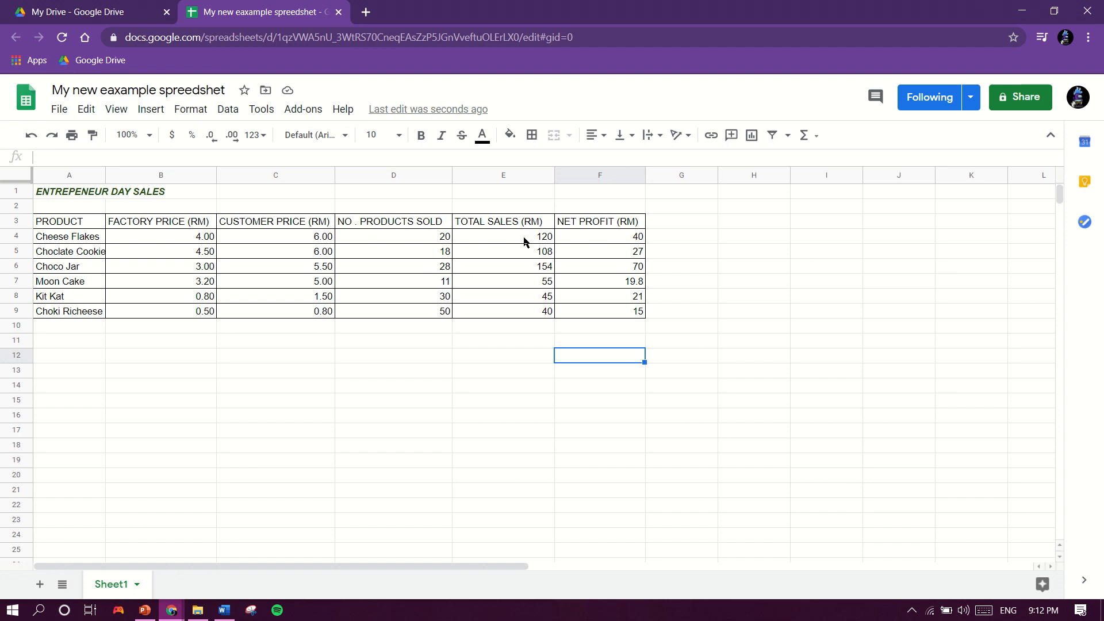
Format the total sales and net profit values in E4:F9 to show two decimal places
{"action": "left_click_drag", "start_coordinate": [520, 242], "coordinate": [539, 313]}
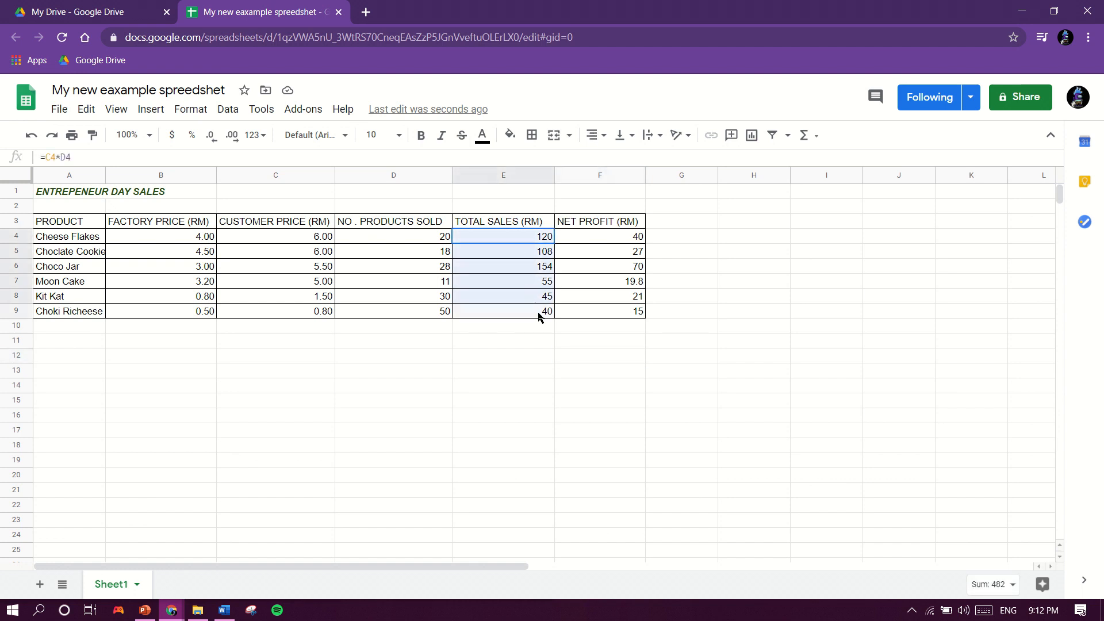
{"action": "left_click", "coordinate": [539, 205]}
{"action": "left_click_drag", "start_coordinate": [532, 237], "coordinate": [604, 311]}
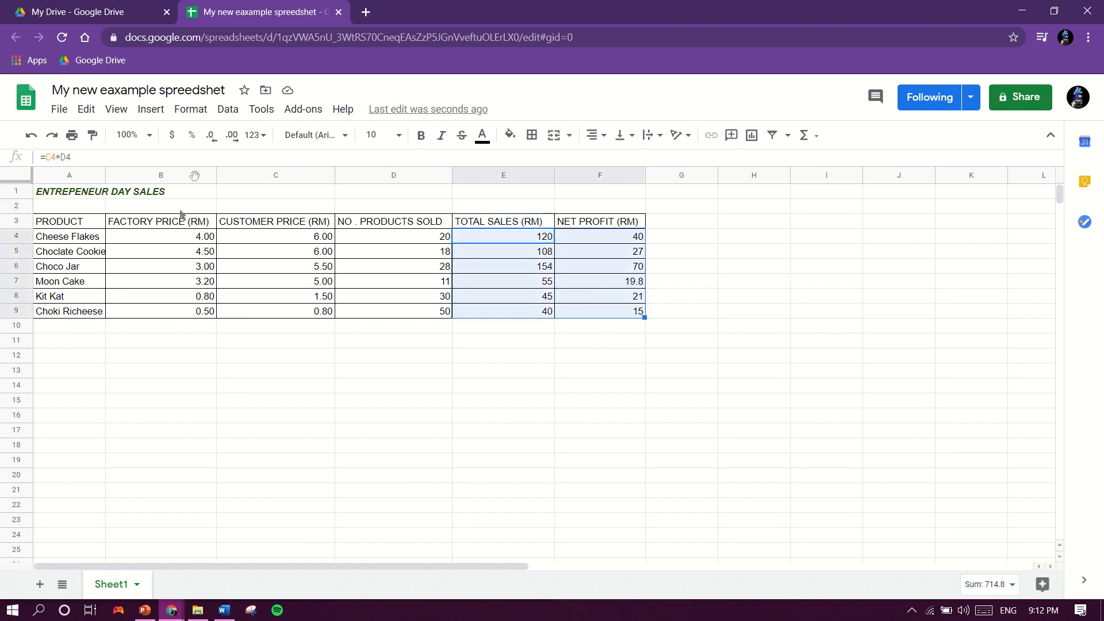
{"action": "left_click", "coordinate": [231, 137]}
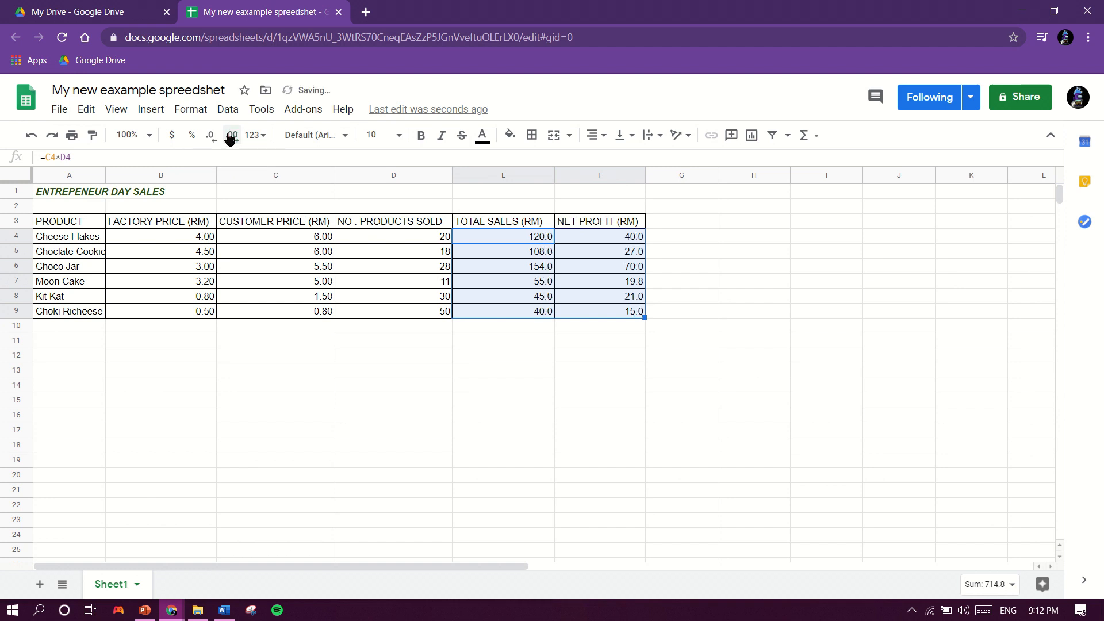
{"action": "left_click", "coordinate": [231, 136]}
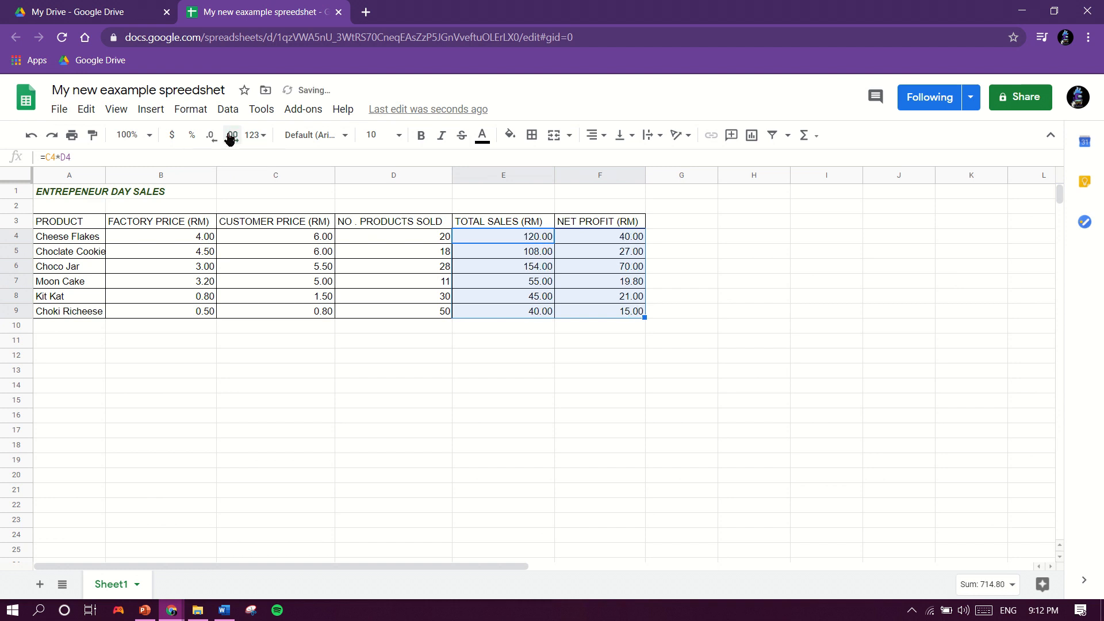
Enter the label "TOTAL NET PROFIT (RM) =" in A11 below the sales table
{"action": "left_click", "coordinate": [550, 352]}
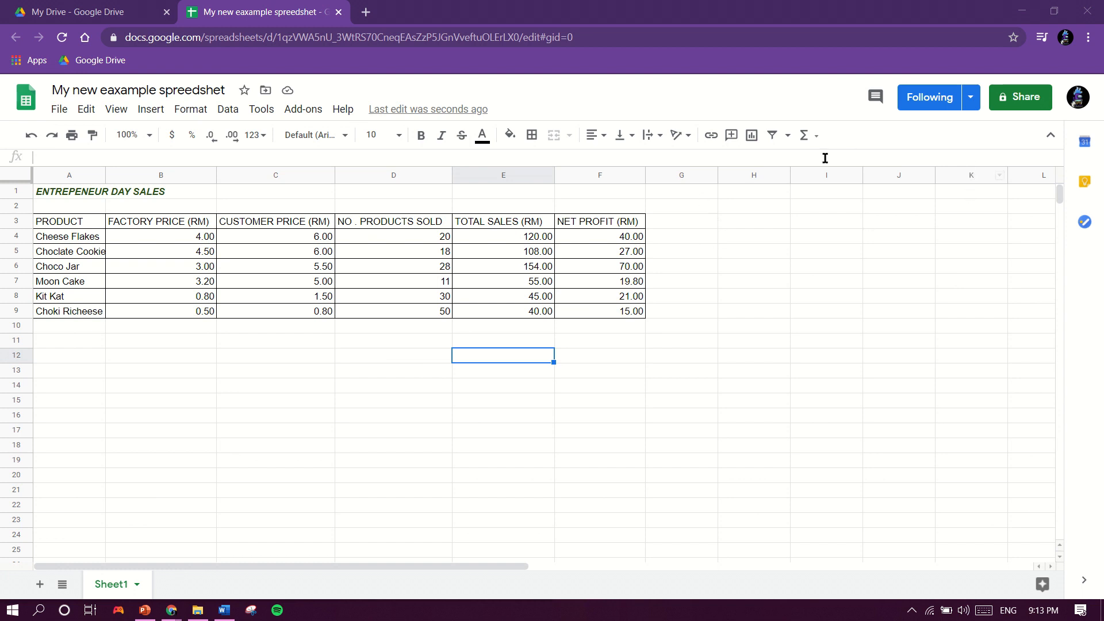
{"action": "left_click", "coordinate": [74, 343]}
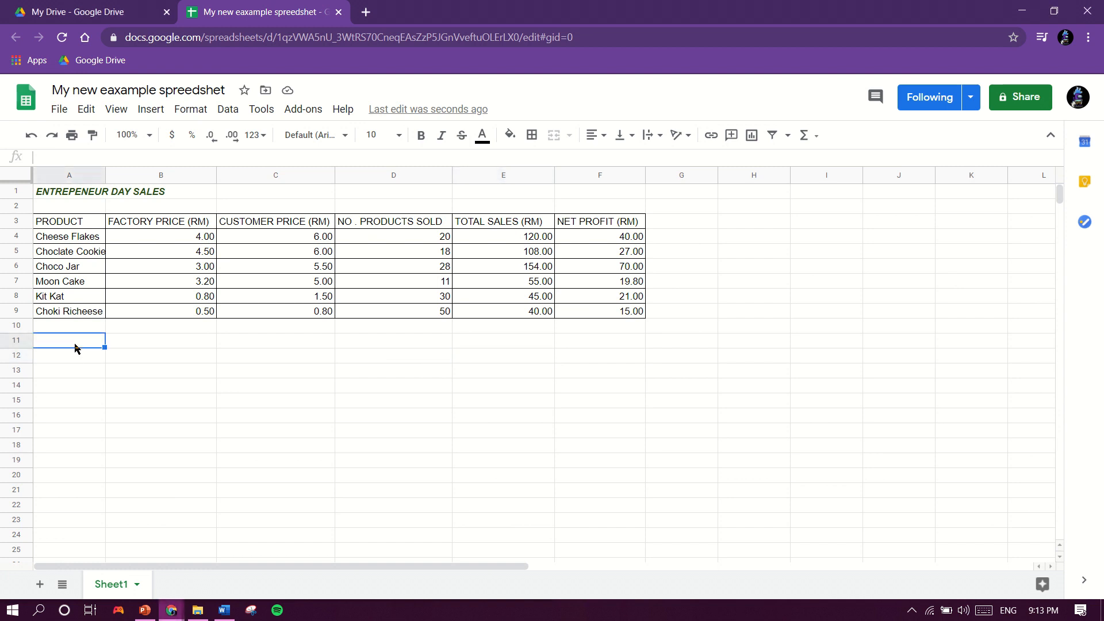
{"action": "type", "text": "TOTAL"}
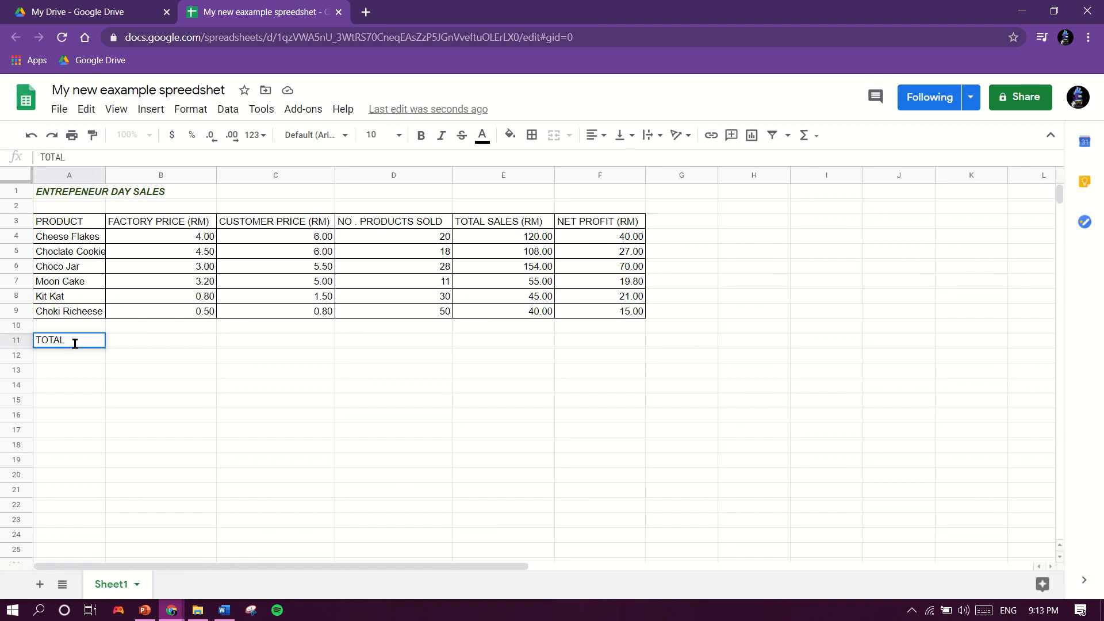
{"action": "type", "text": " NET PROFT"}
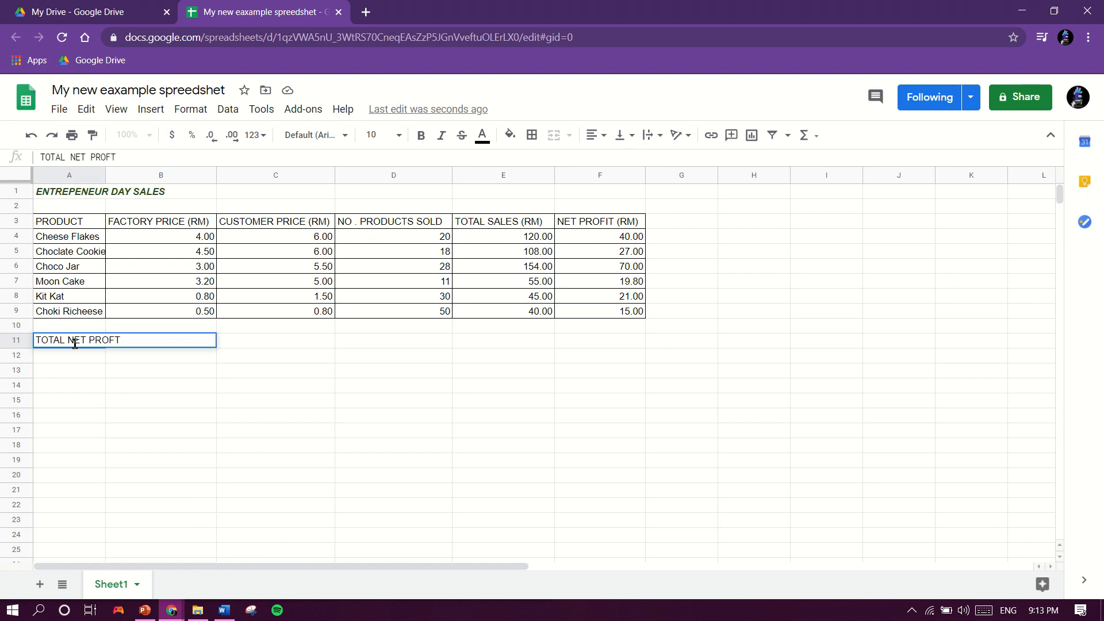
{"action": "key", "text": "BackSpace"}
{"action": "type", "text": "IT (RM) ="}
{"action": "key", "text": "Return"}
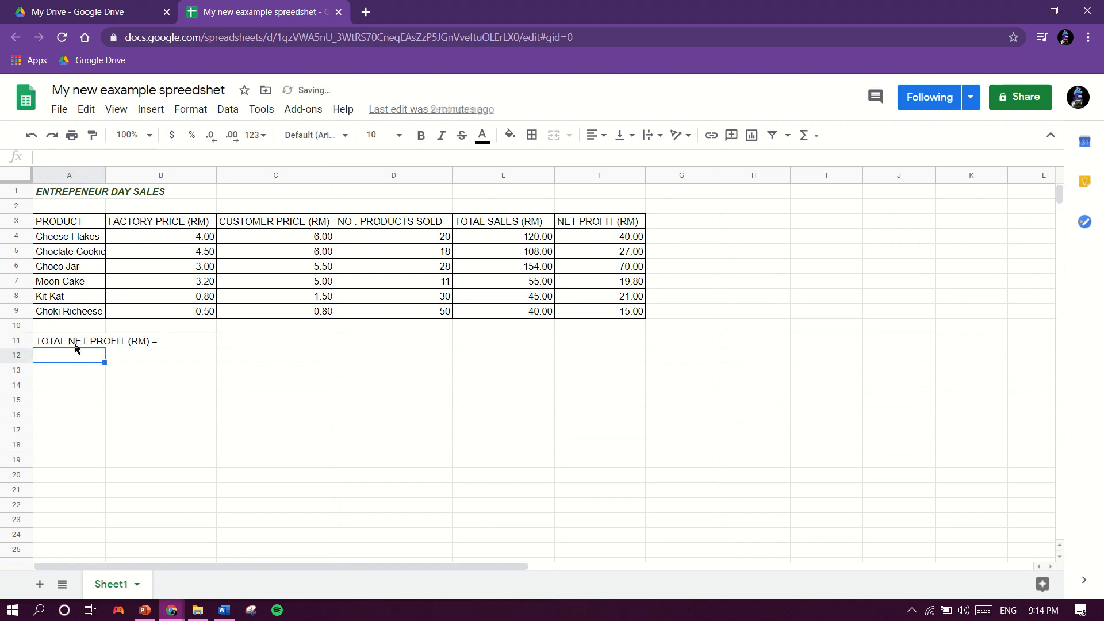
Enter the label "HIGHEST PRODUCT'S NET PROFIT =" in A12
{"action": "type", "text": "HOHSET"}
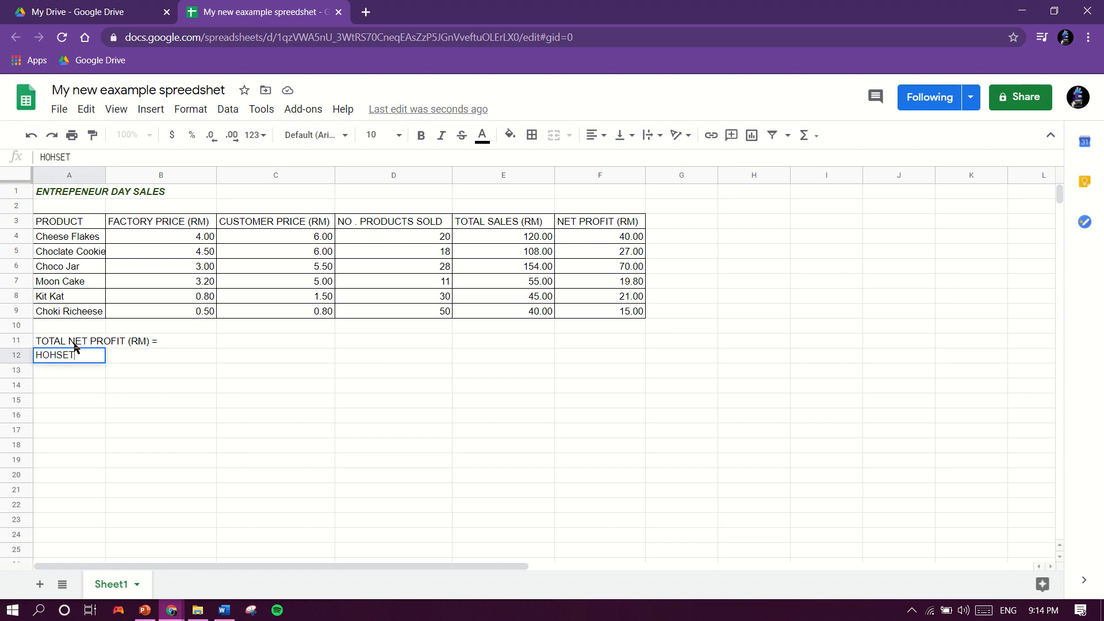
{"action": "key", "text": "BackSpace"}
{"action": "key", "text": "BackSpace"}
{"action": "key", "text": "BackSpace"}
{"action": "key", "text": "BackSpace"}
{"action": "key", "text": "BackSpace"}
{"action": "type", "text": "HIGHEST PROG"}
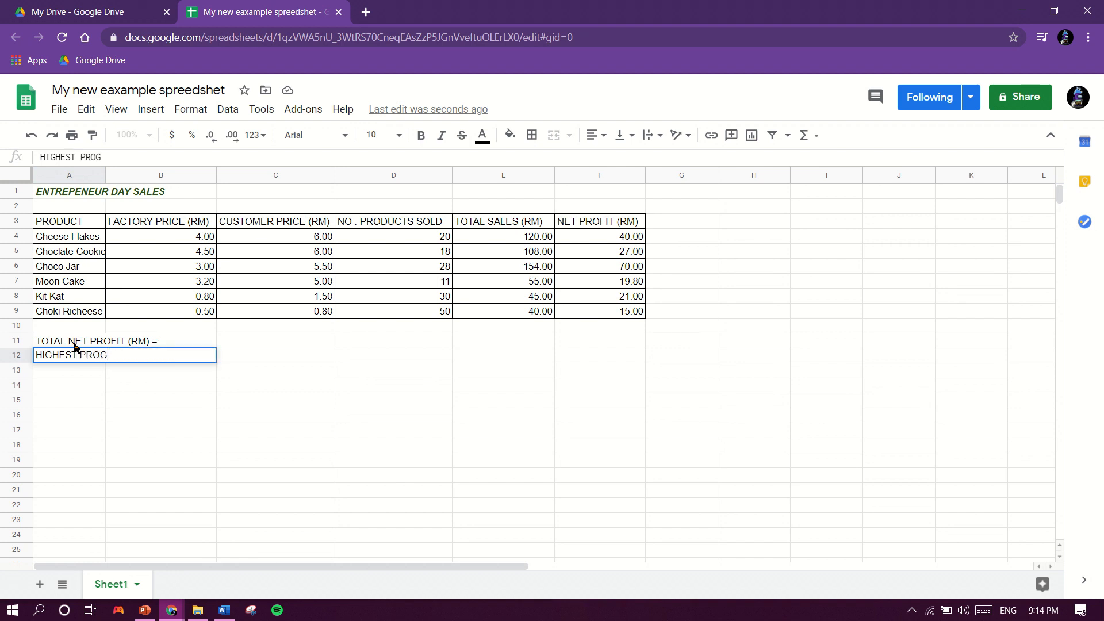
{"action": "key", "text": "BackSpace"}
{"action": "type", "text": "DUCT"}
{"action": "type", "text": "'S NET PROFIT"}
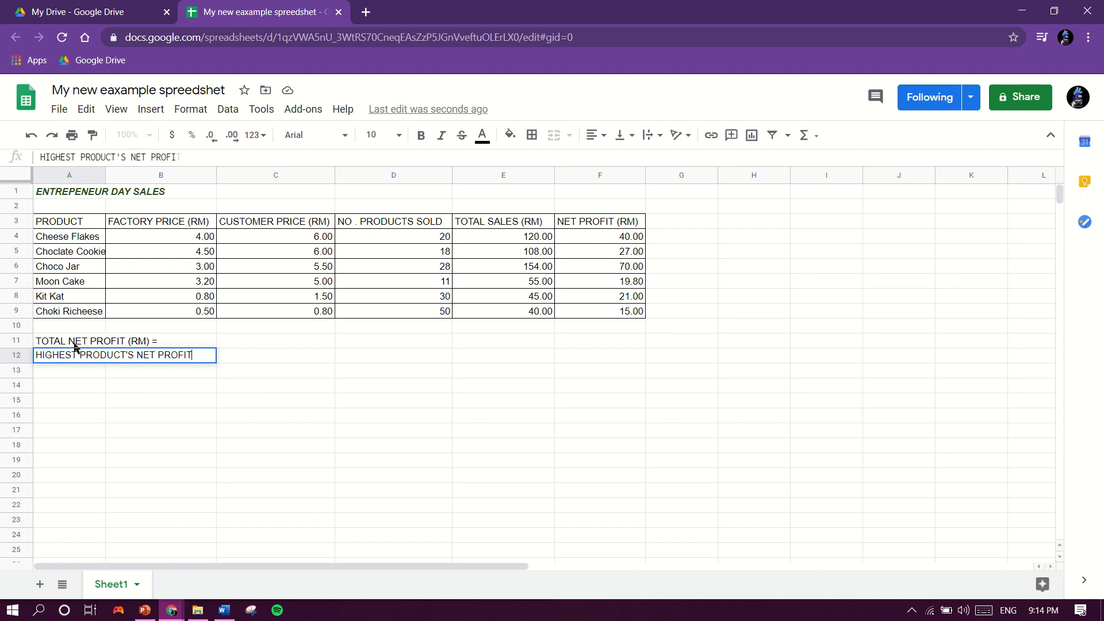
{"action": "type", "text": "N"}
{"action": "key", "text": "BackSpace"}
{"action": "key", "text": "Tab"}
{"action": "key", "text": "Down"}
{"action": "key", "text": "Left"}
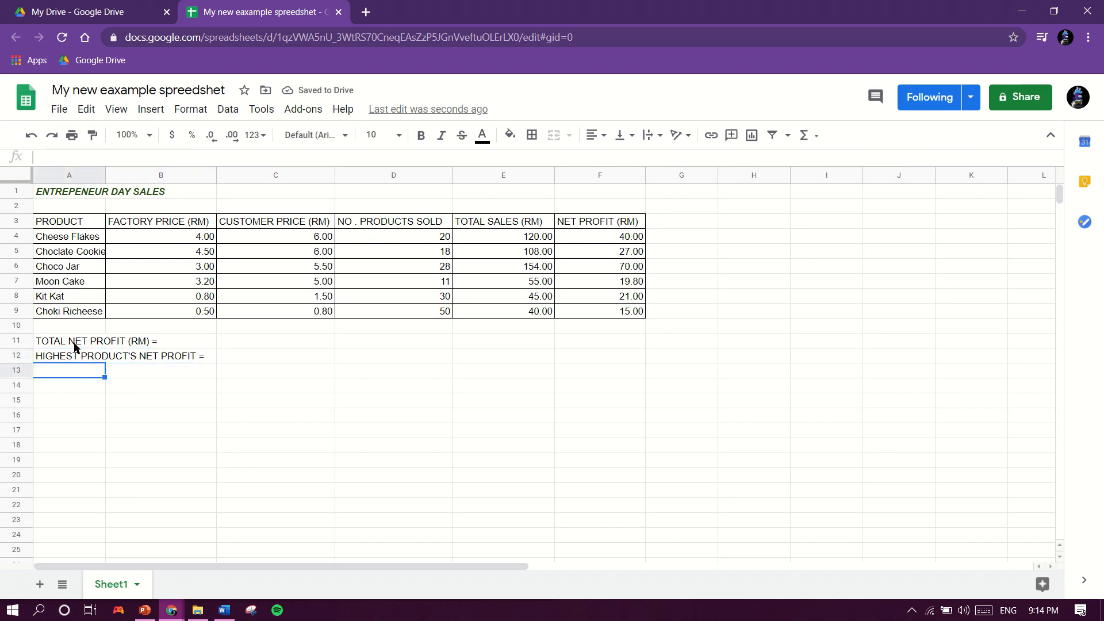
Enter the label "LOWEST PRODUCT'S NET PROFIT =" in A13
{"action": "type", "text": "LO"}
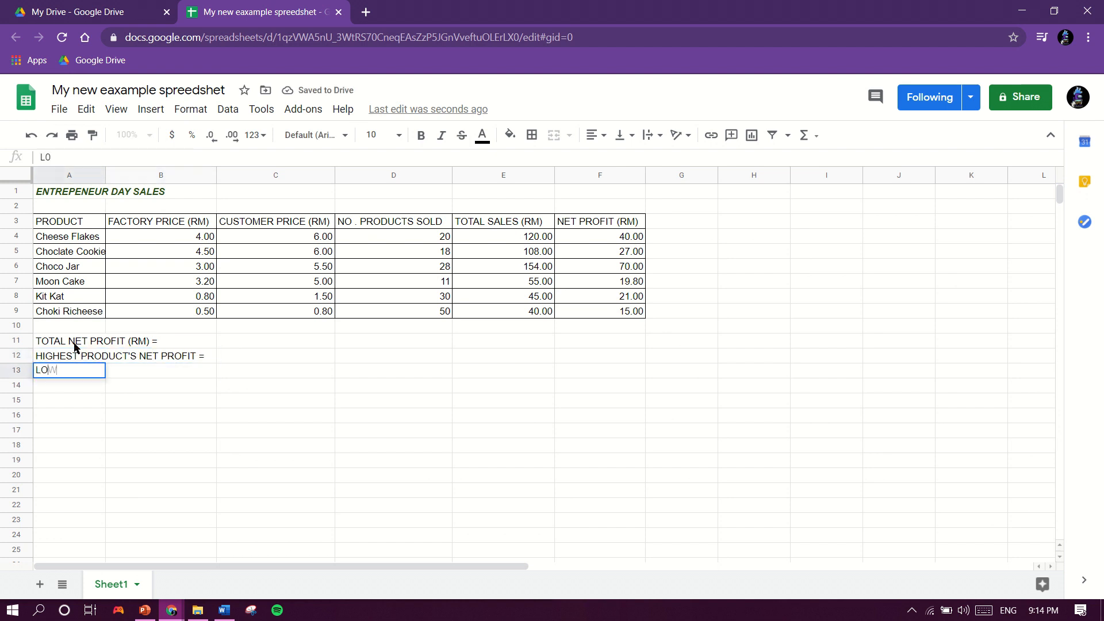
{"action": "type", "text": "WEST PRODUCT'S"}
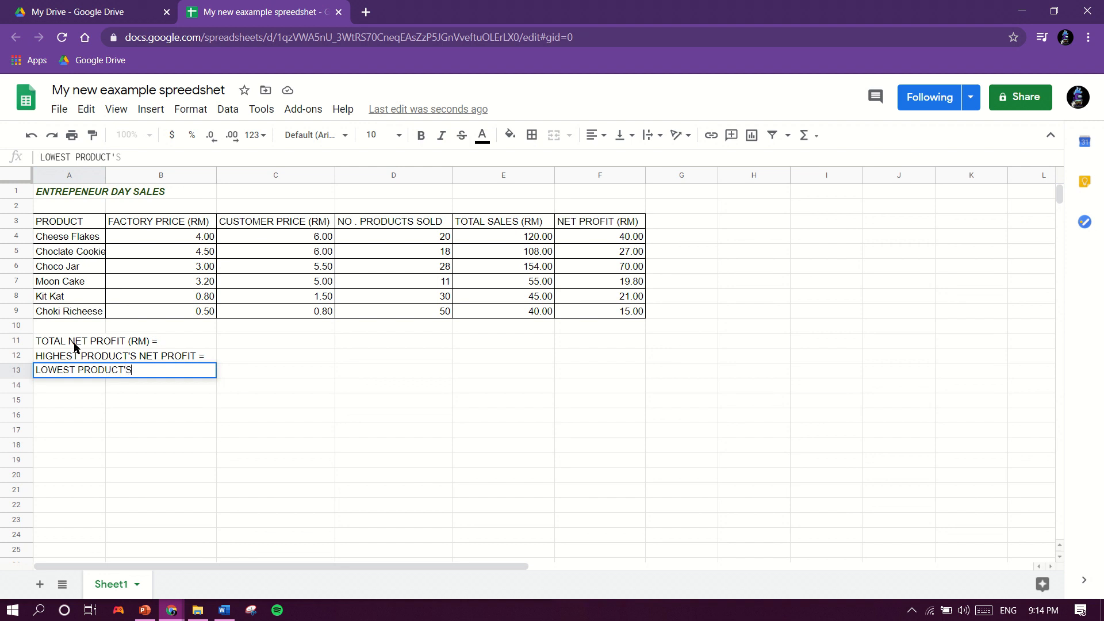
{"action": "type", "text": " NET PROFIT ="}
{"action": "key", "text": "Right"}
Insert the SUM function in C11 over F4:F9 to calculate the total net profit
{"action": "key", "text": "Up"}
{"action": "key", "text": "Up"}
{"action": "key", "text": "Right"}
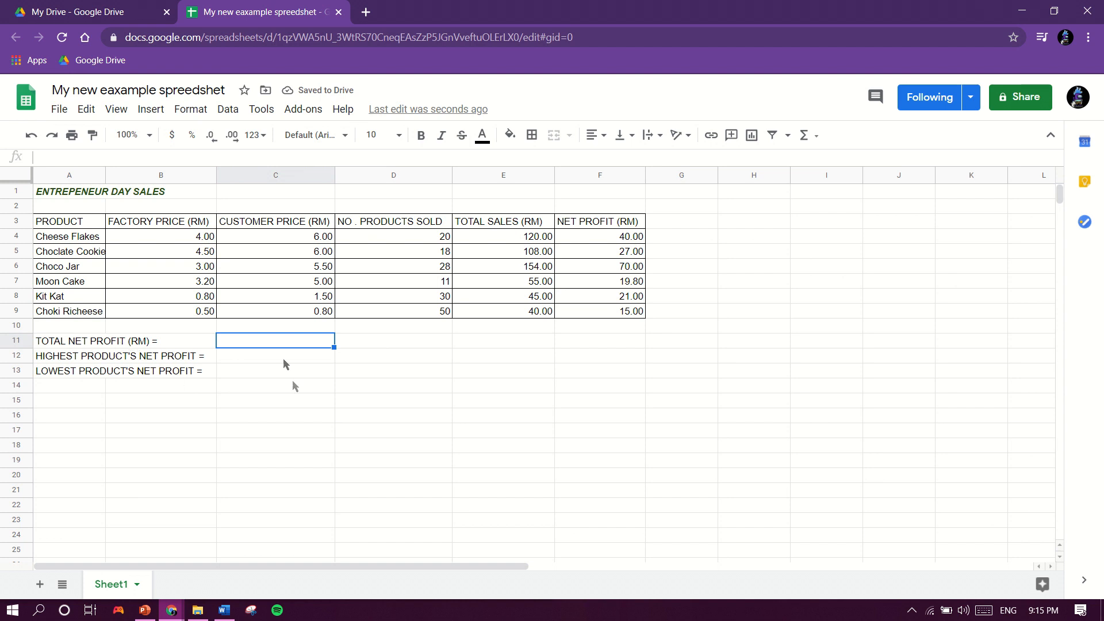
{"action": "left_click", "coordinate": [247, 357]}
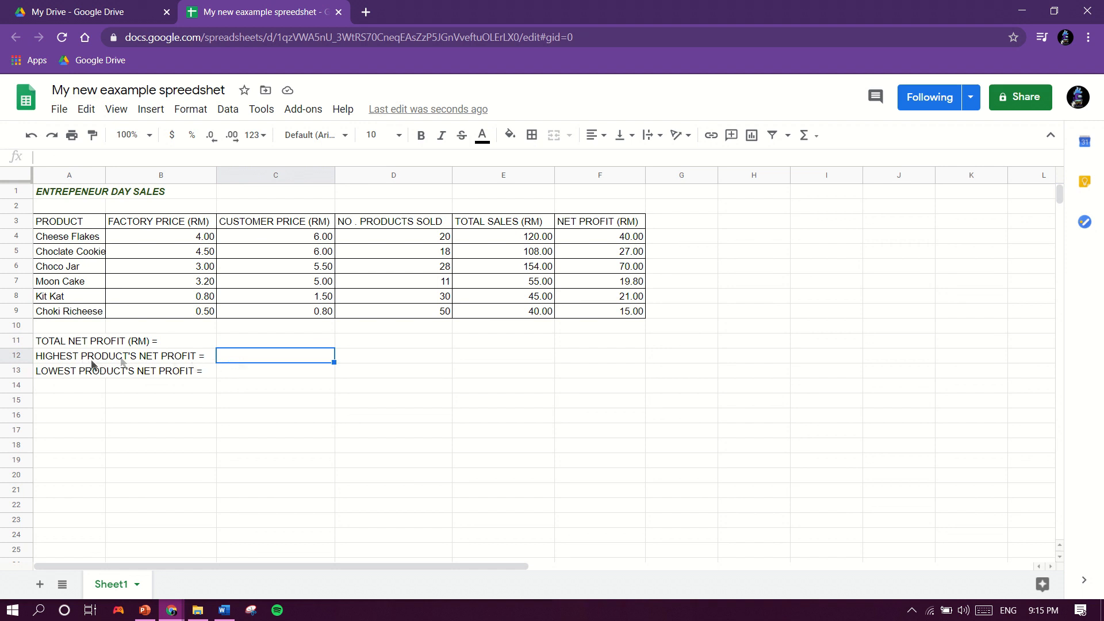
{"action": "left_click", "coordinate": [245, 373]}
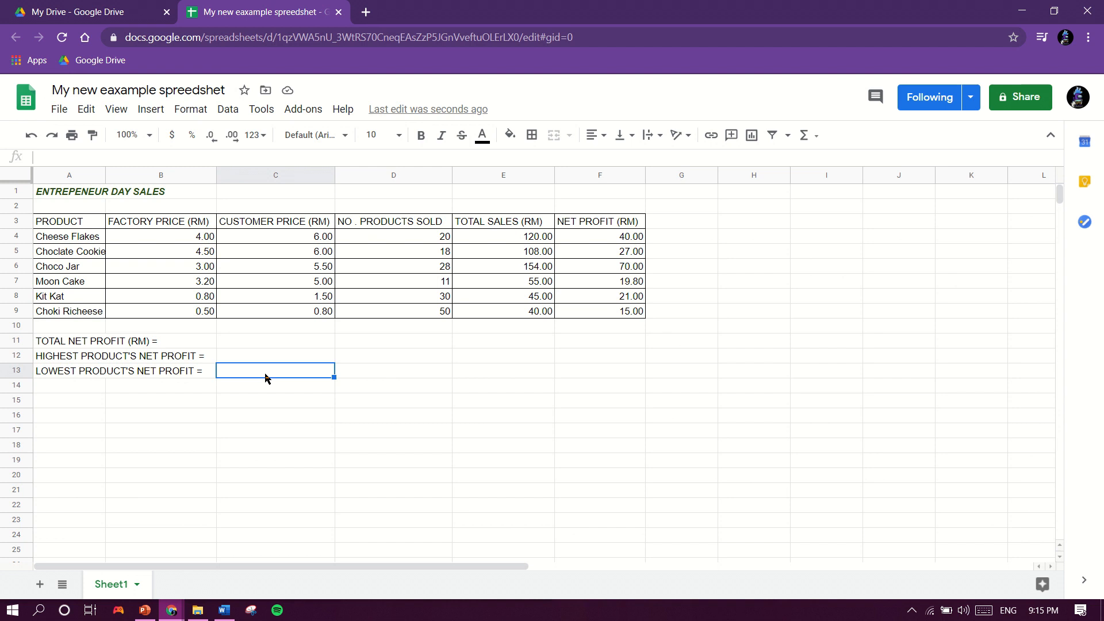
{"action": "double_click", "coordinate": [280, 342]}
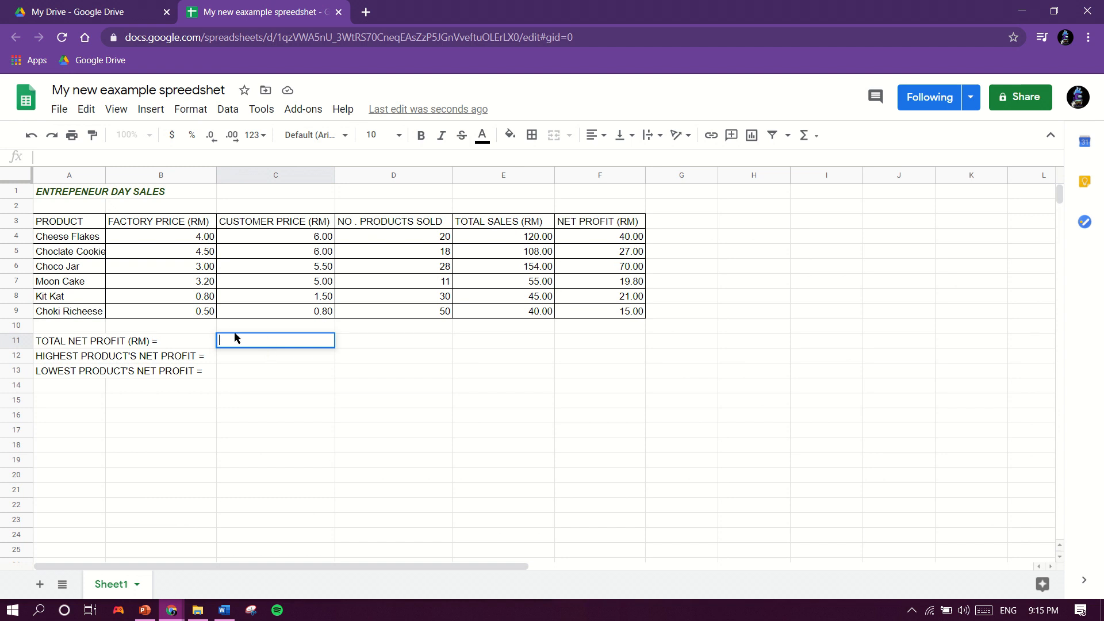
{"action": "left_click", "coordinate": [814, 138]}
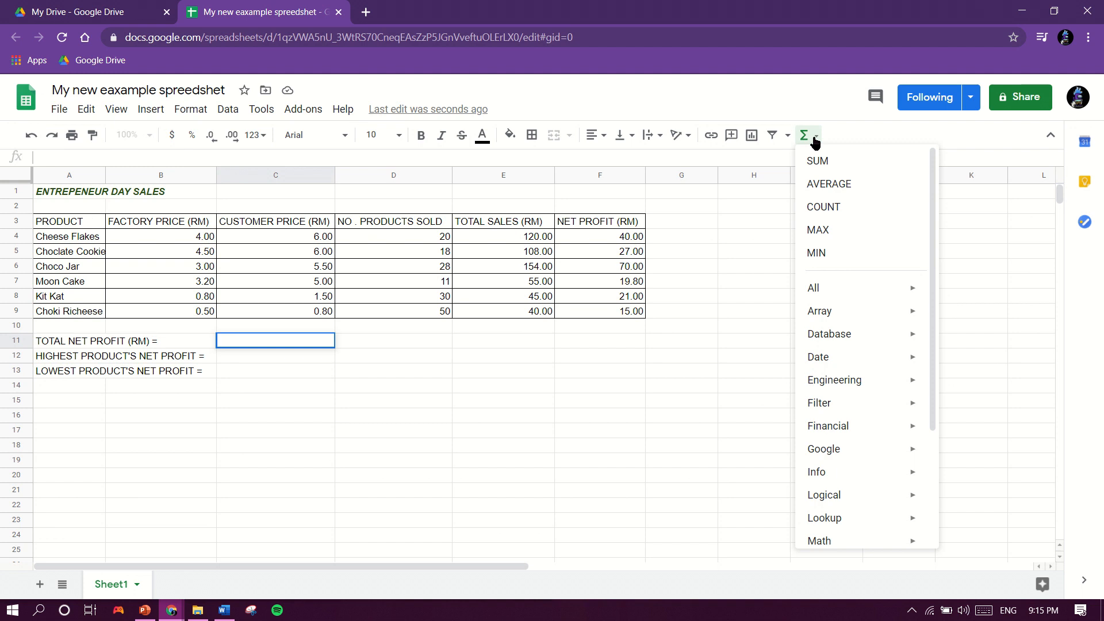
{"action": "left_click", "coordinate": [831, 163]}
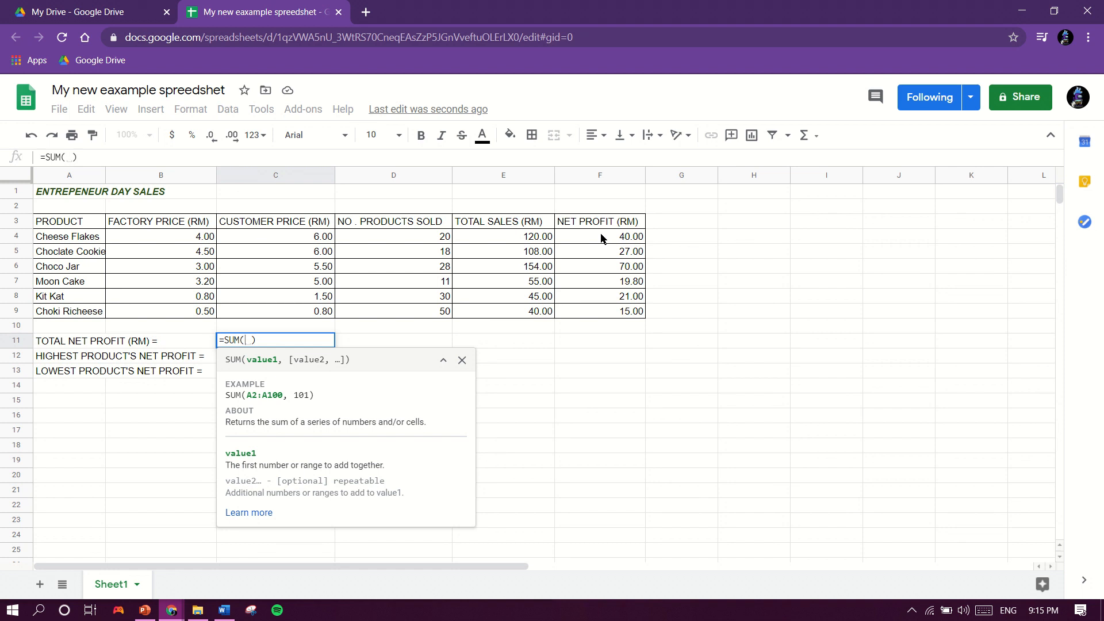
{"action": "left_click_drag", "start_coordinate": [601, 238], "coordinate": [609, 314]}
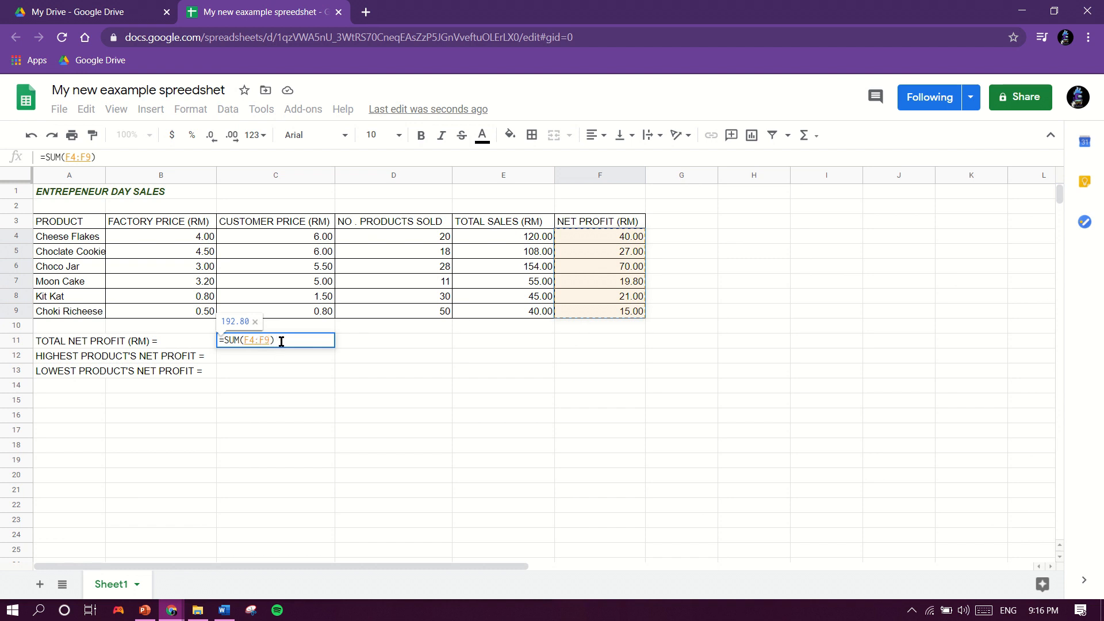
{"action": "key", "text": "Return"}
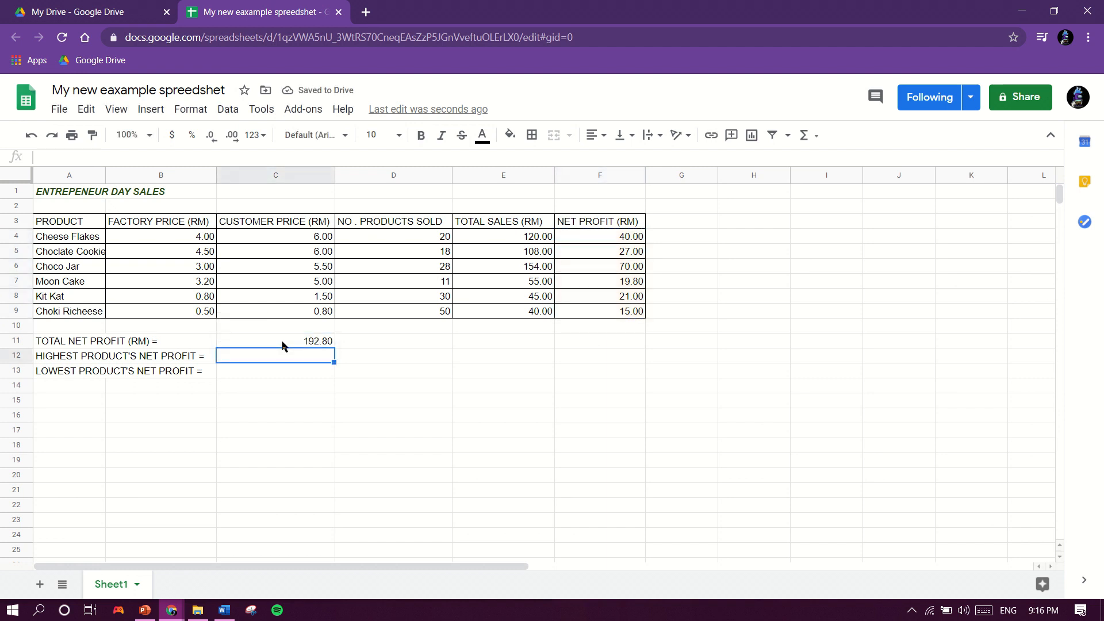
{"action": "left_click", "coordinate": [277, 344]}
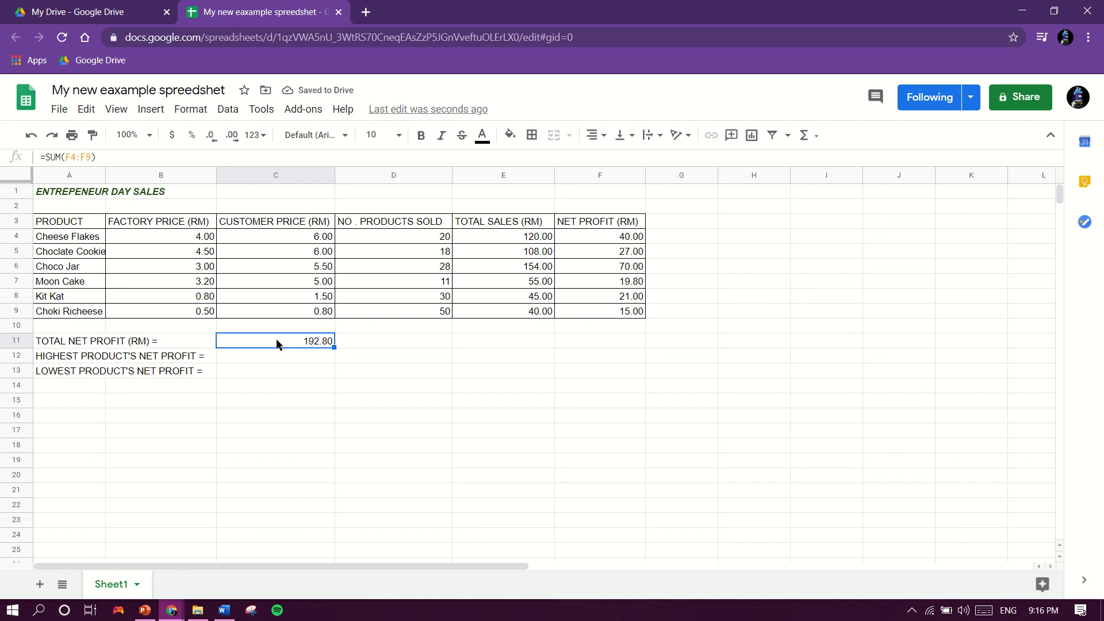
Insert the MAX function in C12 over F4:F9 to find the highest product net profit
{"action": "left_click", "coordinate": [302, 357]}
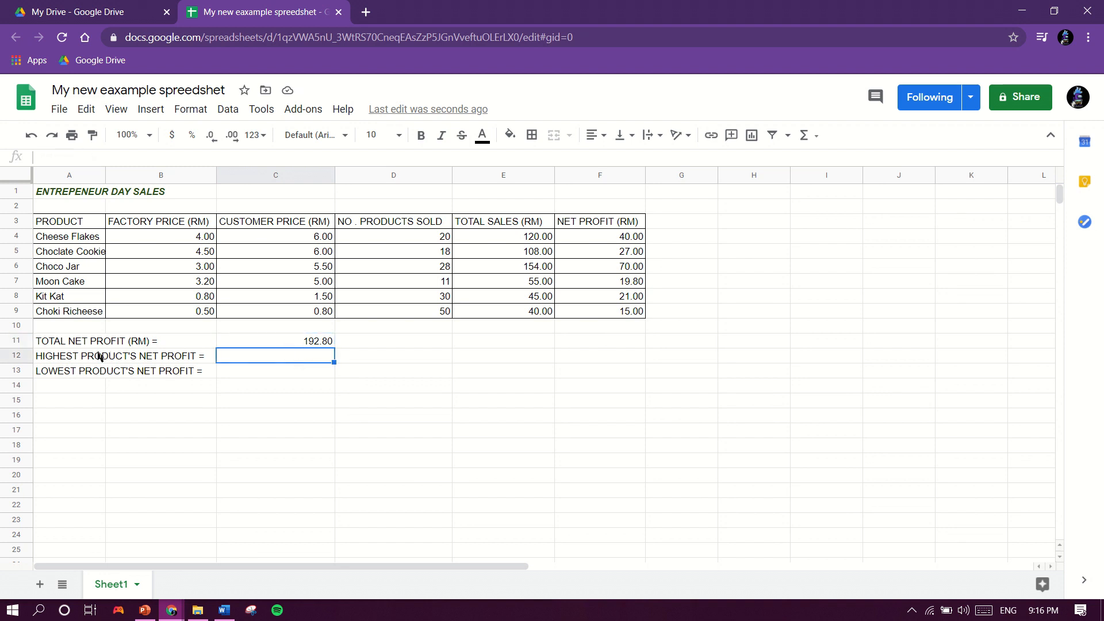
{"action": "left_click", "coordinate": [817, 138]}
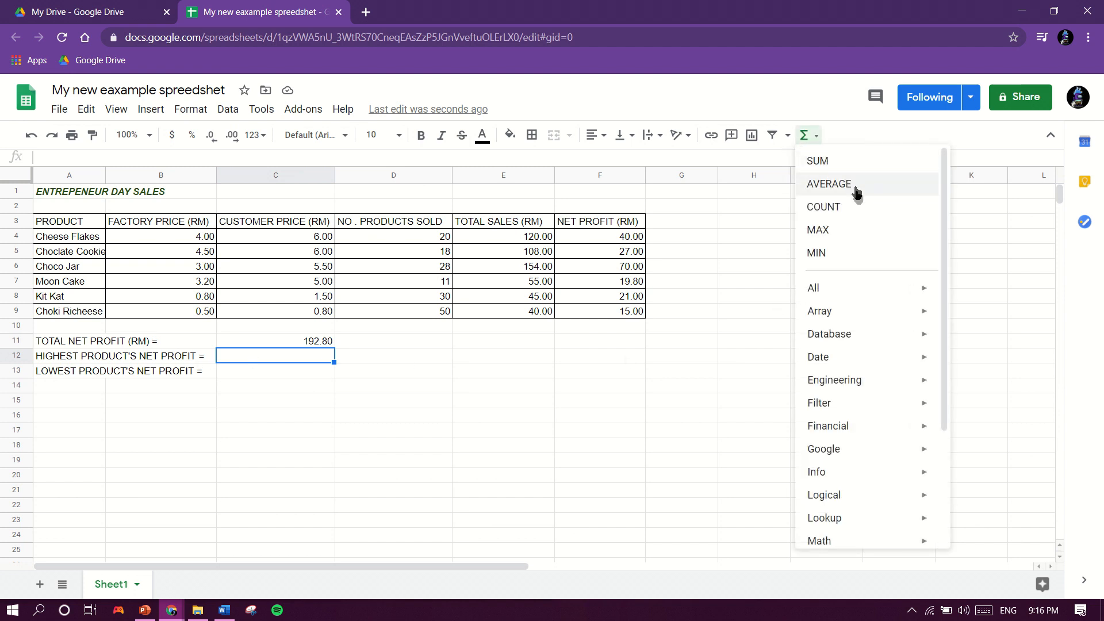
{"action": "left_click", "coordinate": [868, 231]}
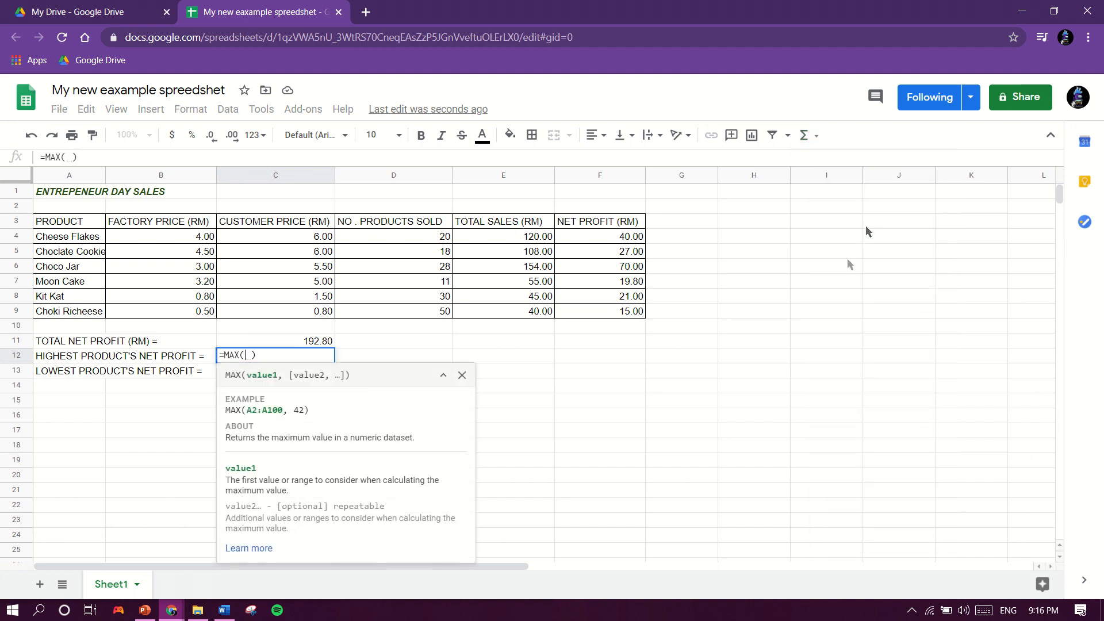
{"action": "left_click_drag", "start_coordinate": [588, 240], "coordinate": [609, 313]}
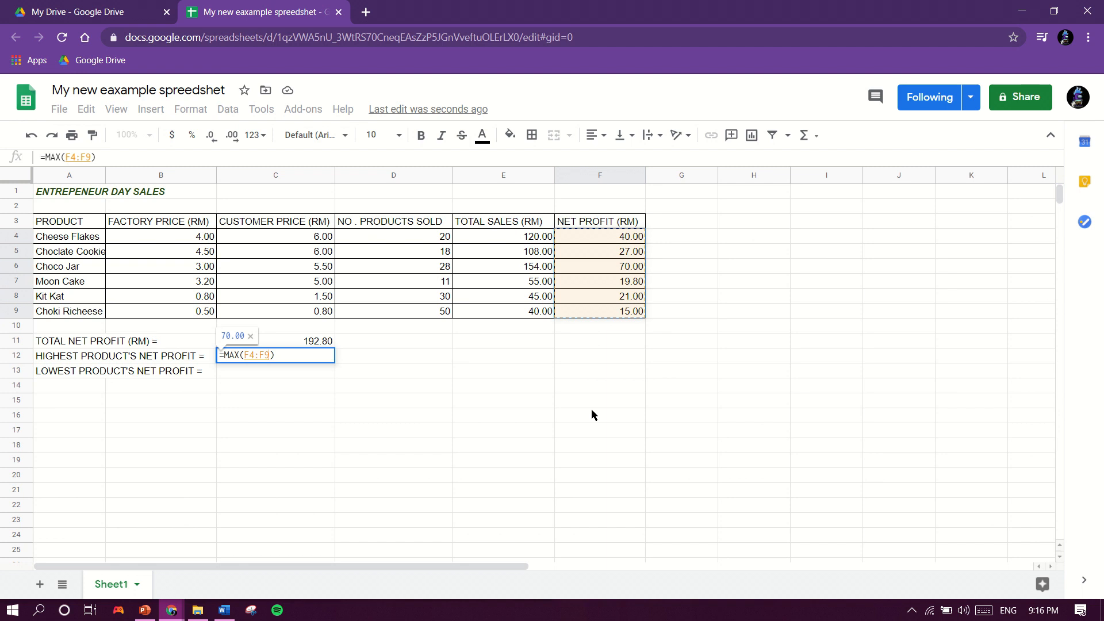
{"action": "key", "text": "Return"}
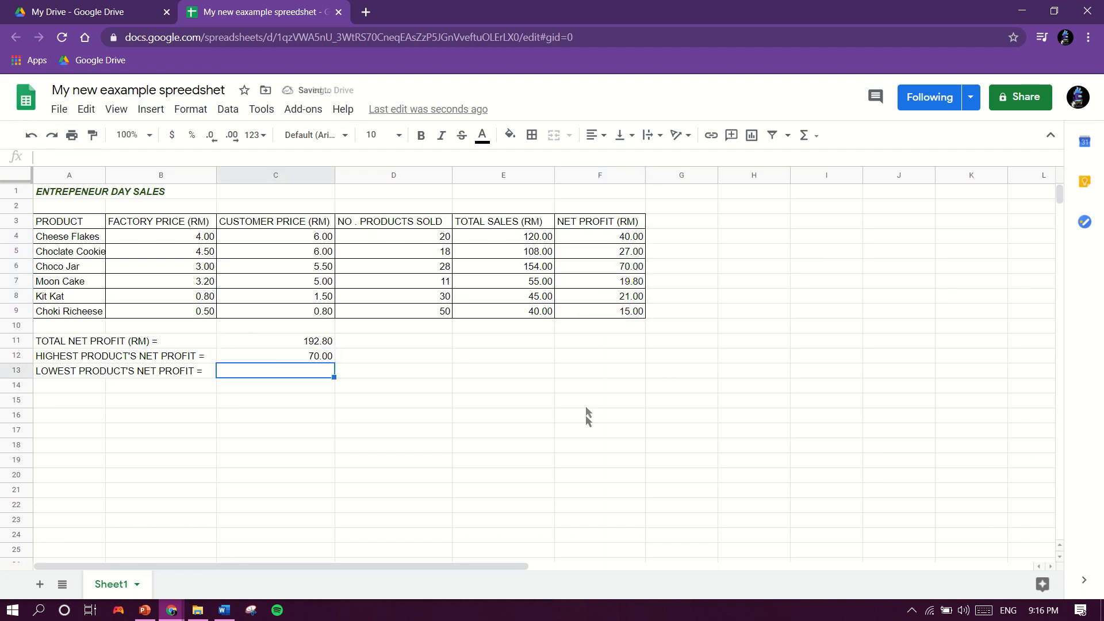
{"action": "left_click", "coordinate": [265, 356]}
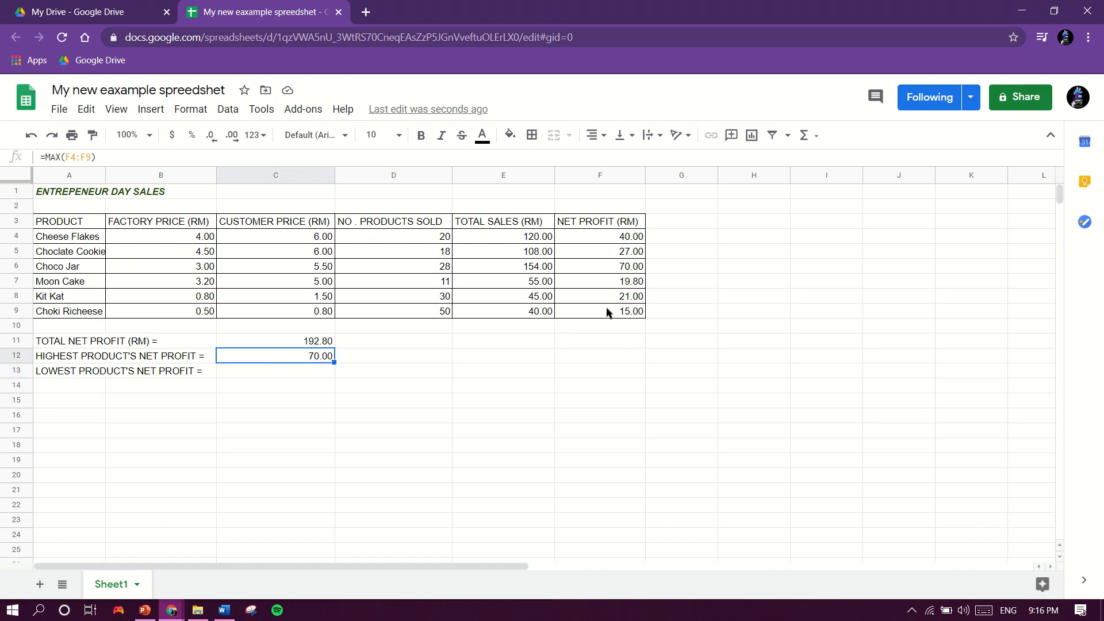
{"action": "left_click", "coordinate": [603, 266]}
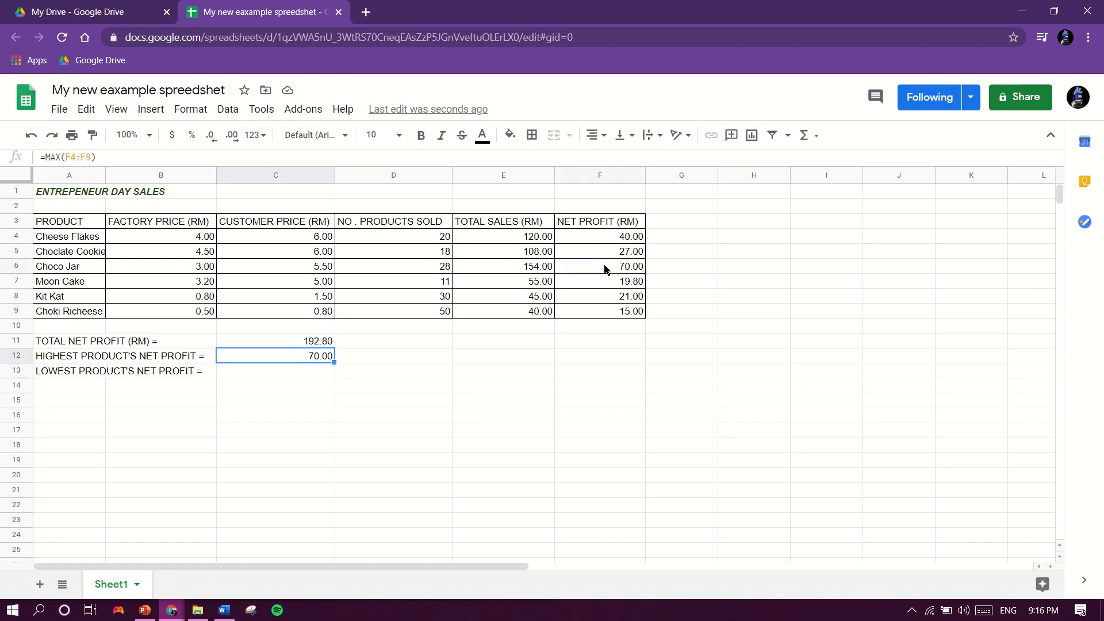
Insert the MIN function in C13 over F4:F9 to find the lowest product net profit
{"action": "left_click", "coordinate": [274, 368]}
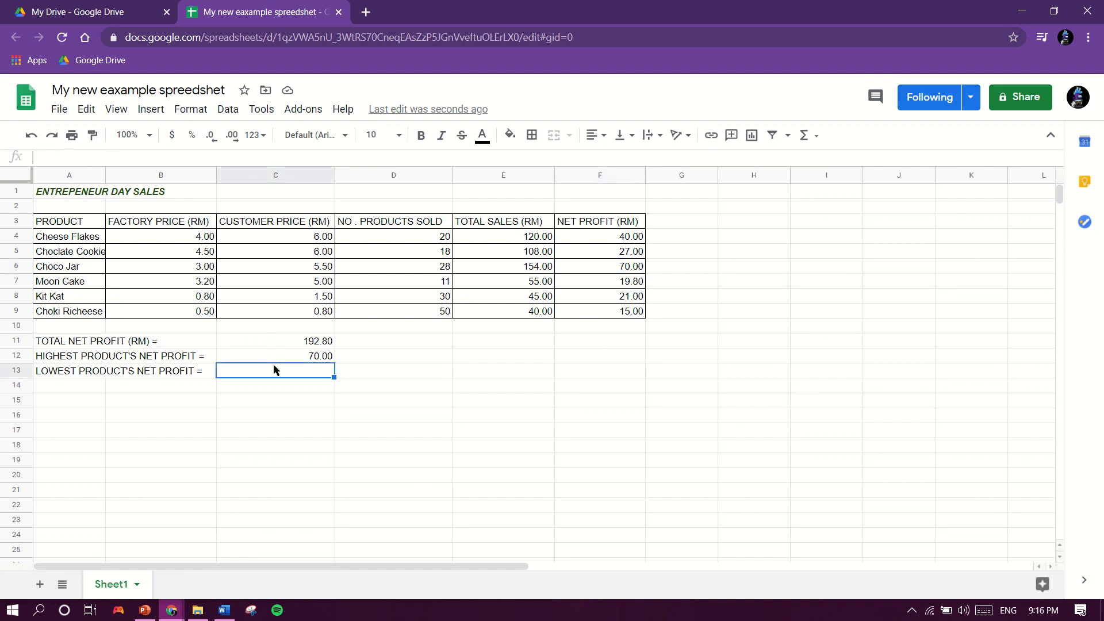
{"action": "left_click", "coordinate": [806, 137]}
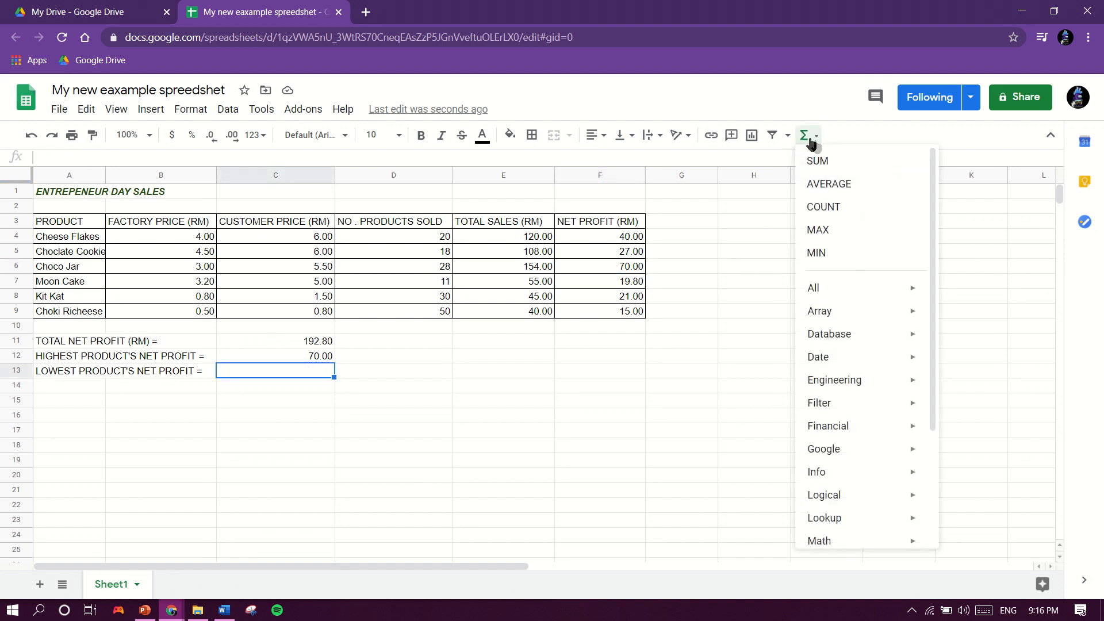
{"action": "left_click", "coordinate": [850, 258]}
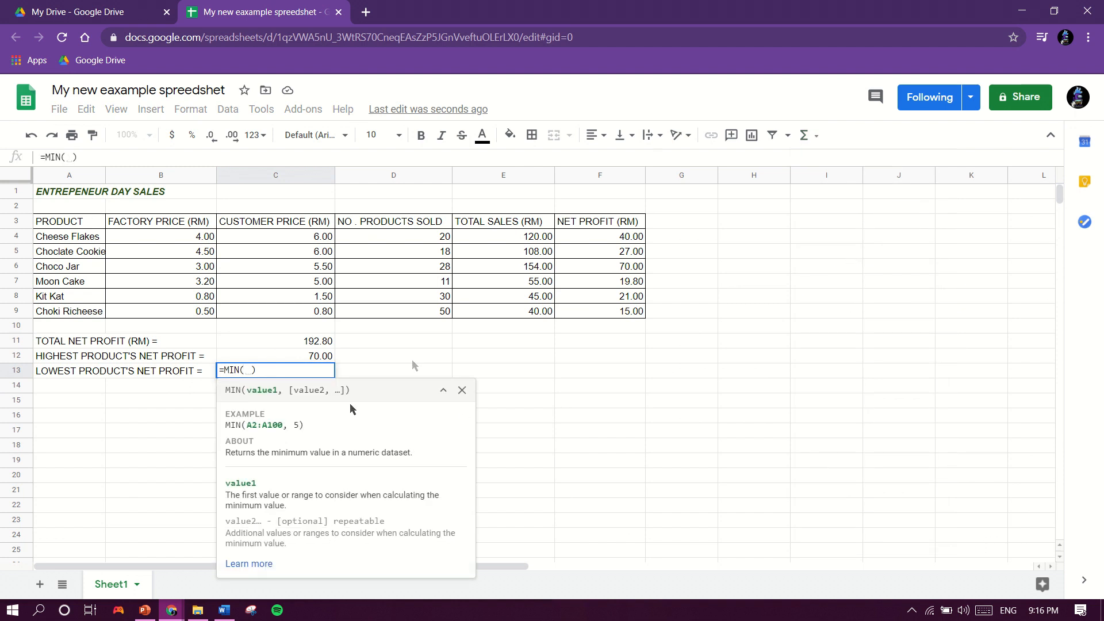
{"action": "left_click_drag", "start_coordinate": [592, 238], "coordinate": [609, 313]}
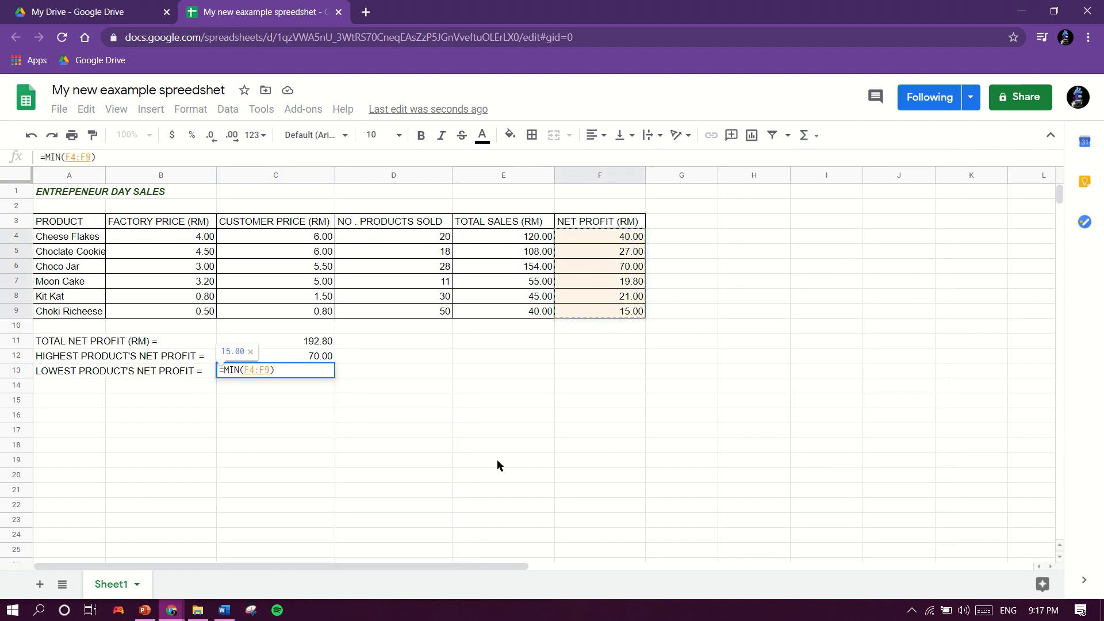
{"action": "key", "text": "Return"}
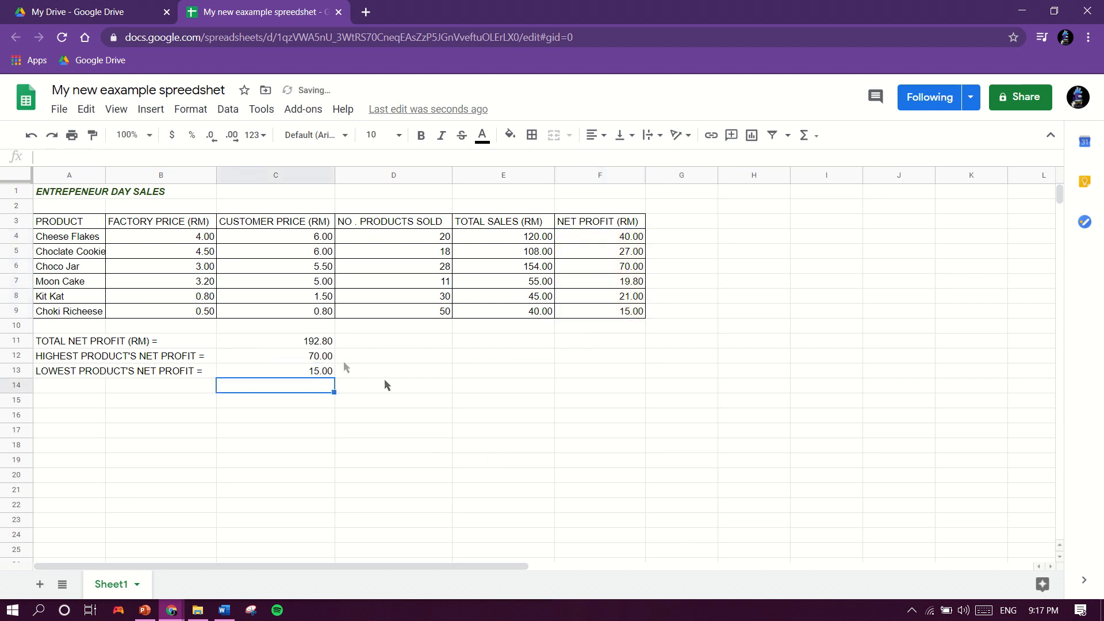
Review the summary formulas in C11:C13 and the net profit cells in F4:F9 that they use
{"action": "left_click", "coordinate": [278, 342]}
{"action": "left_click", "coordinate": [283, 352]}
{"action": "left_click", "coordinate": [285, 367]}
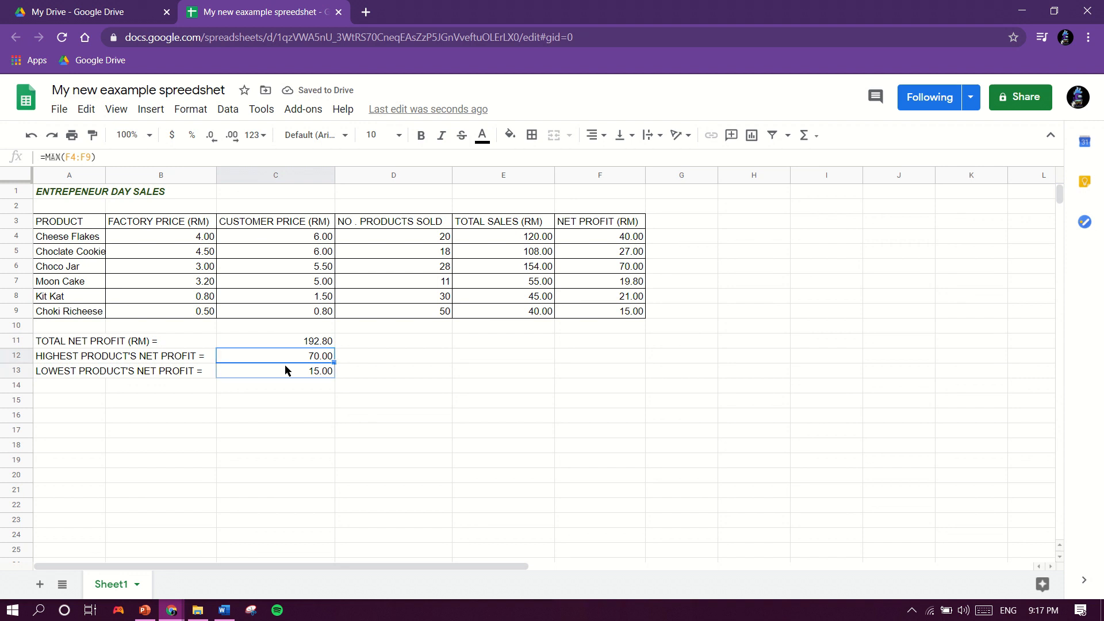
{"action": "left_click", "coordinate": [283, 341]}
{"action": "left_click", "coordinate": [285, 357]}
{"action": "left_click", "coordinate": [286, 370]}
{"action": "left_click", "coordinate": [281, 340]}
{"action": "left_click", "coordinate": [285, 357]}
{"action": "left_click", "coordinate": [595, 237]}
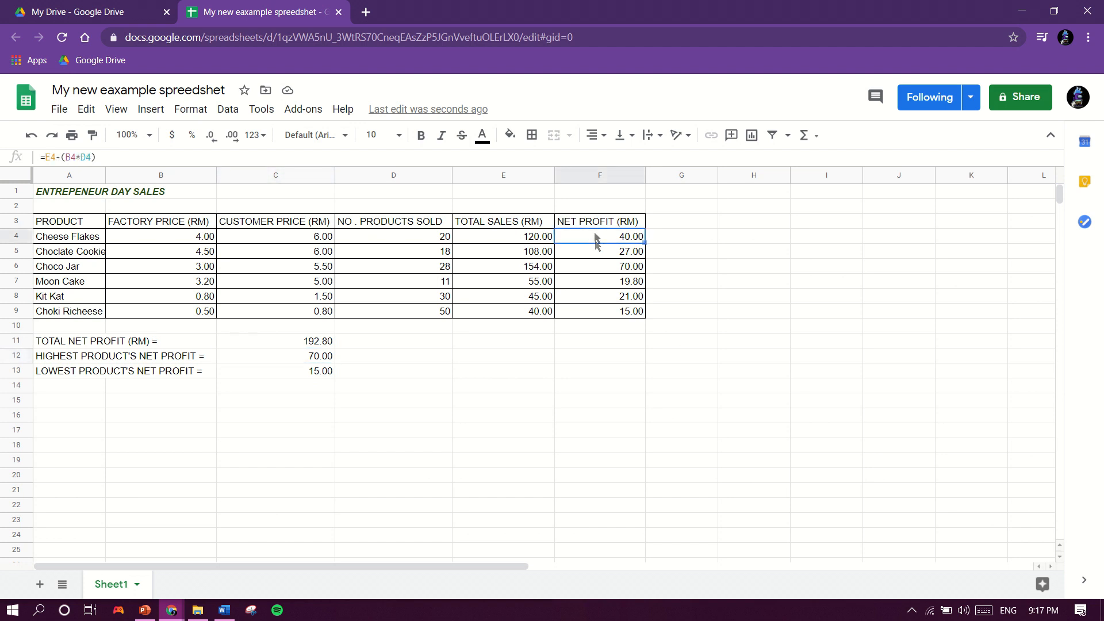
{"action": "left_click", "coordinate": [596, 311]}
{"action": "left_click", "coordinate": [590, 296]}
{"action": "left_click", "coordinate": [585, 253]}
{"action": "left_click", "coordinate": [587, 238]}
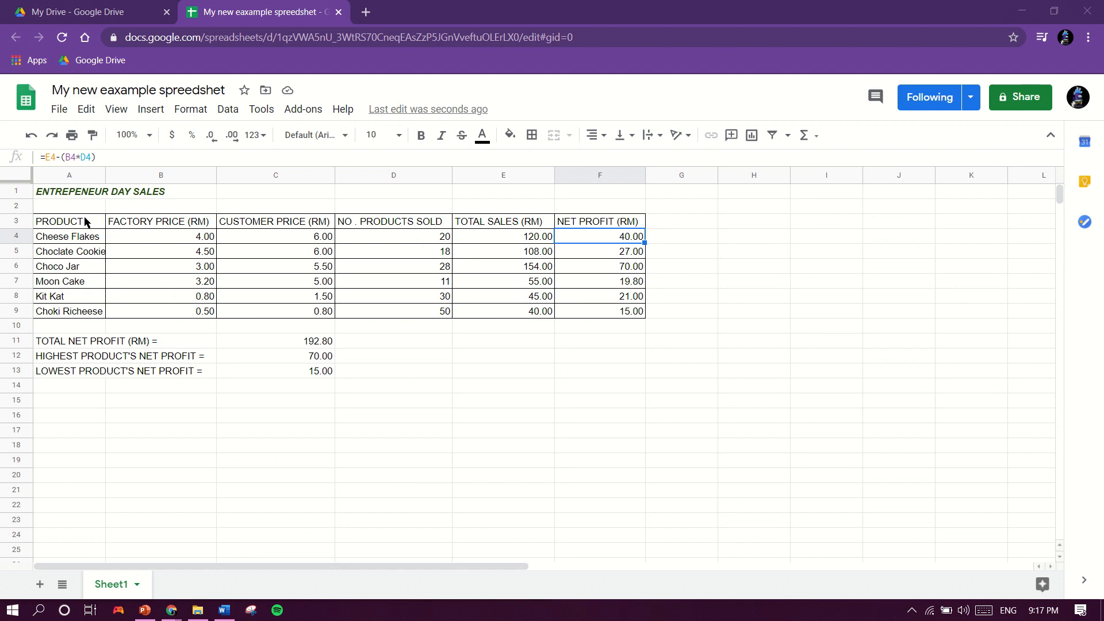
Sort the product rows in A4:F9 by column F in ascending A → Z order
{"action": "left_click_drag", "start_coordinate": [86, 222], "coordinate": [598, 308]}
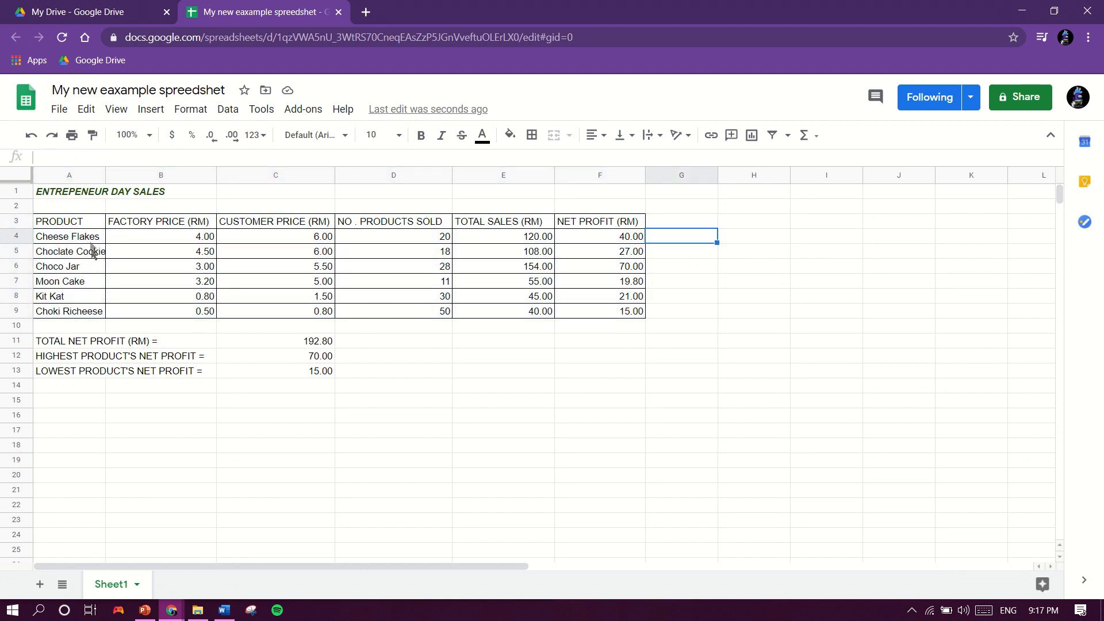
{"action": "left_click_drag", "start_coordinate": [94, 237], "coordinate": [592, 311]}
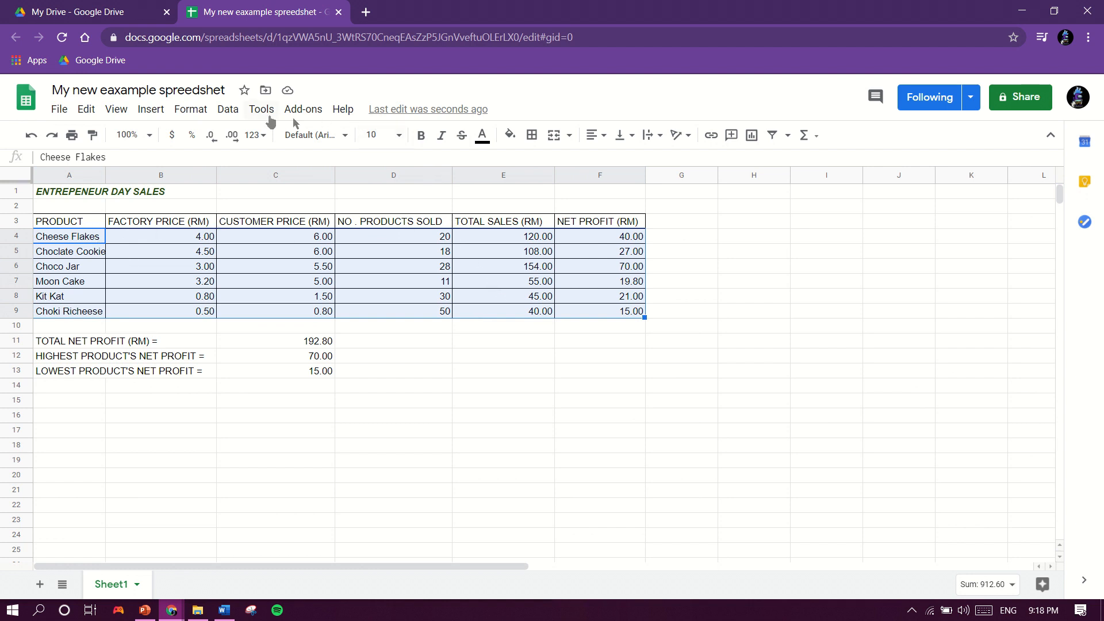
{"action": "left_click", "coordinate": [228, 115]}
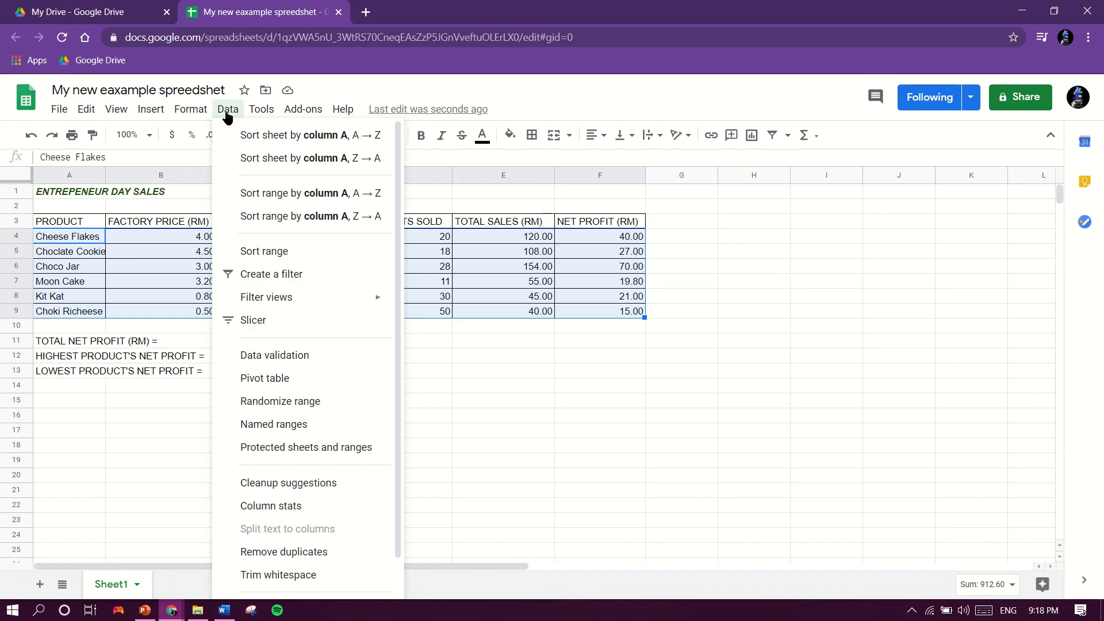
{"action": "left_click", "coordinate": [333, 254]}
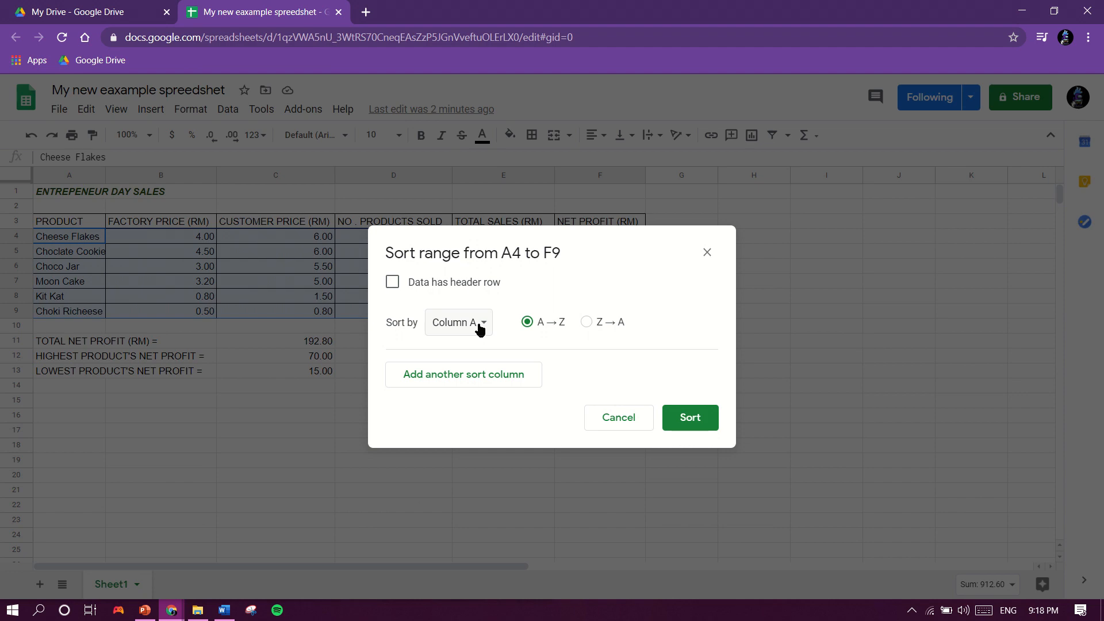
{"action": "left_click", "coordinate": [708, 252]}
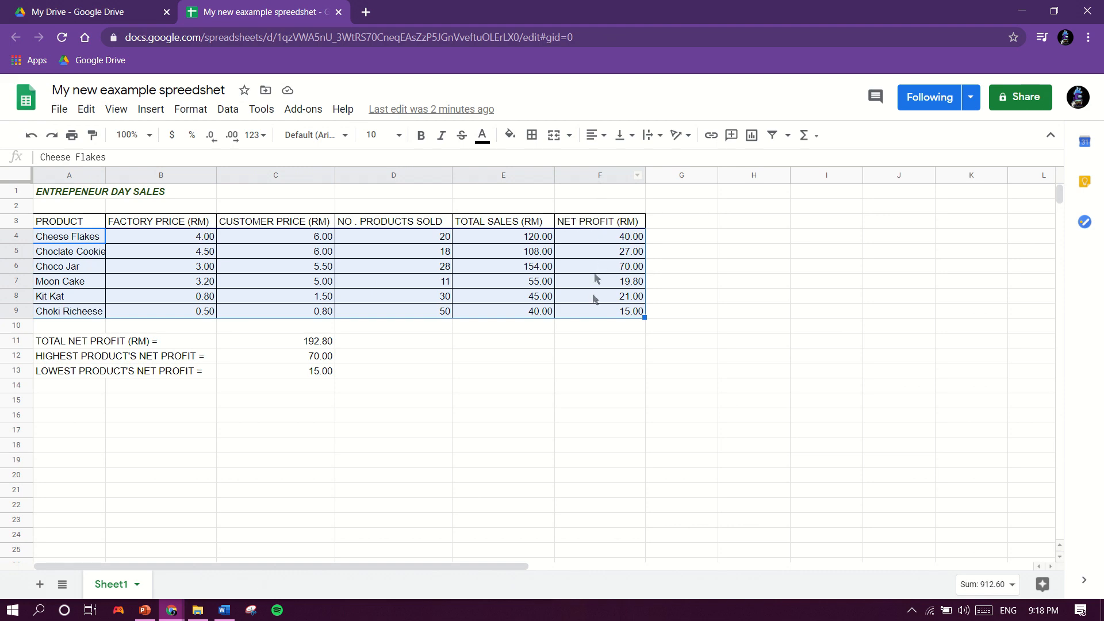
{"action": "left_click", "coordinate": [230, 110]}
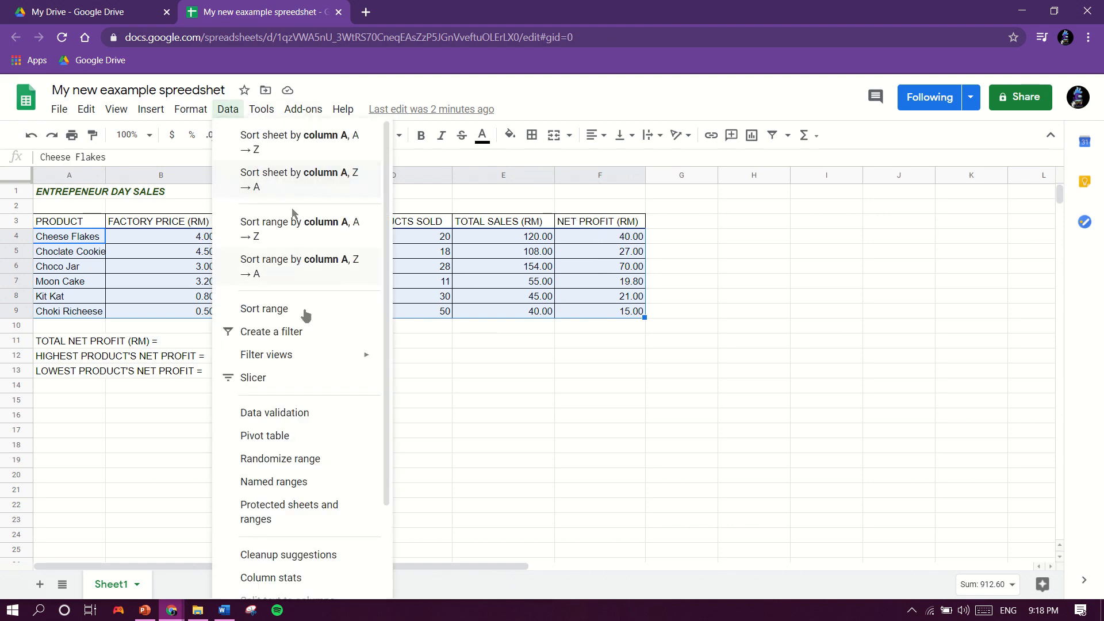
{"action": "left_click", "coordinate": [278, 309]}
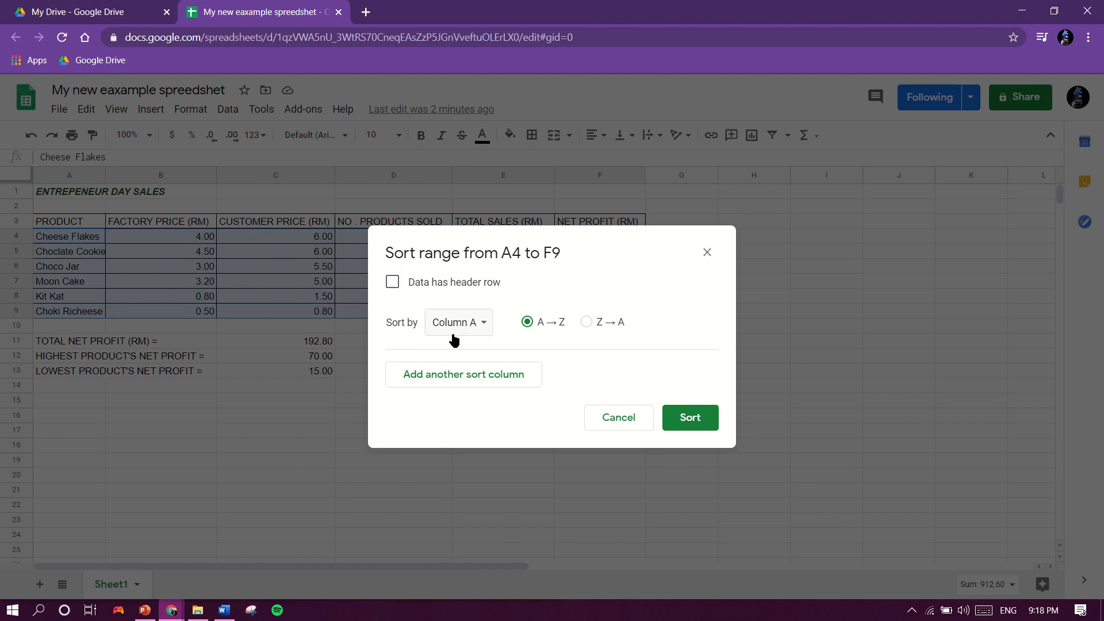
{"action": "left_click", "coordinate": [454, 334]}
{"action": "left_click", "coordinate": [474, 438]}
{"action": "left_click", "coordinate": [690, 424]}
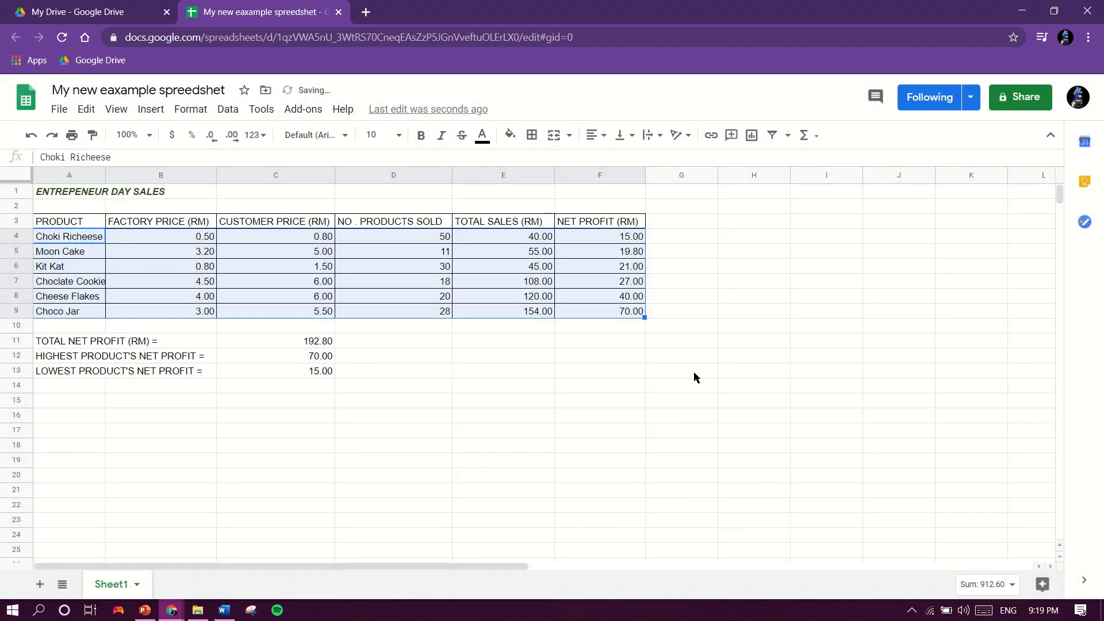
Examine the order of the net profit values in F4:F9 following the sort
{"action": "left_click", "coordinate": [659, 286]}
{"action": "left_click", "coordinate": [631, 237]}
{"action": "left_click", "coordinate": [635, 253]}
{"action": "left_click", "coordinate": [633, 267]}
{"action": "left_click", "coordinate": [634, 283]}
{"action": "left_click", "coordinate": [635, 296]}
{"action": "left_click", "coordinate": [636, 310]}
{"action": "left_click", "coordinate": [633, 248]}
{"action": "left_click", "coordinate": [630, 266]}
{"action": "left_click", "coordinate": [627, 281]}
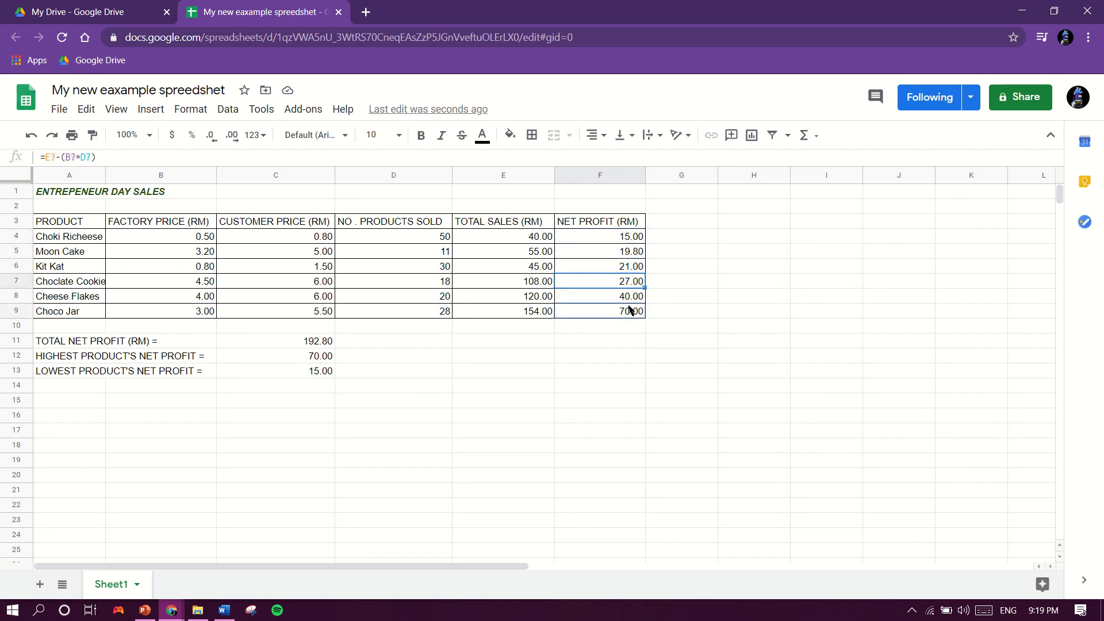
{"action": "left_click", "coordinate": [618, 296]}
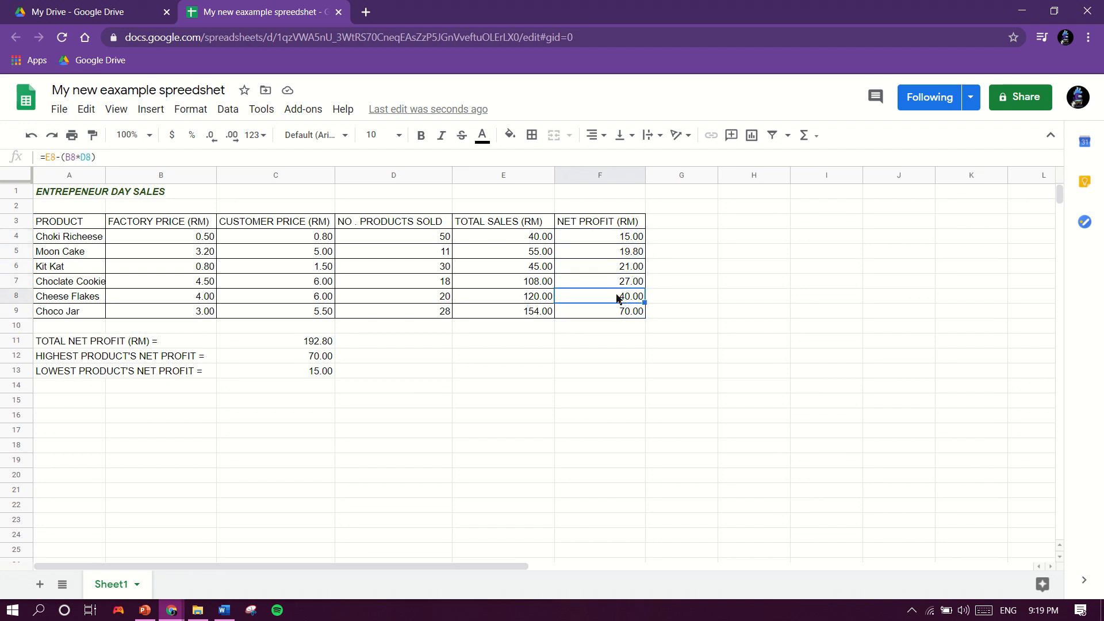
Check that the product names in A4:A9 and their full rows match the sorted net profits
{"action": "left_click", "coordinate": [98, 240]}
{"action": "left_click", "coordinate": [99, 256]}
{"action": "left_click", "coordinate": [96, 269]}
{"action": "left_click", "coordinate": [96, 283]}
{"action": "left_click", "coordinate": [96, 298]}
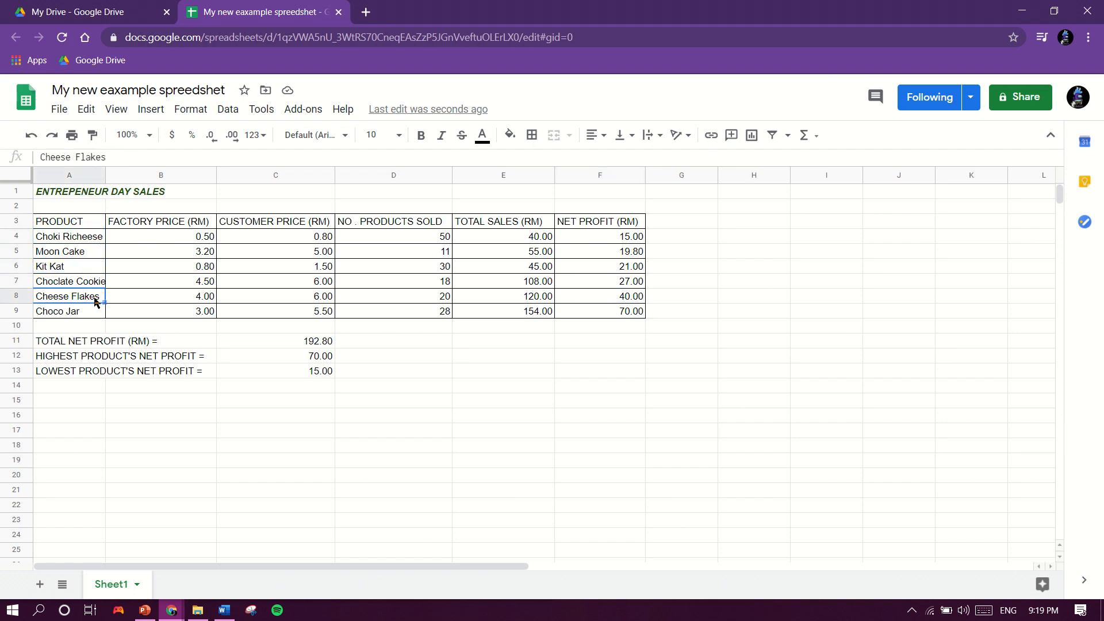
{"action": "left_click", "coordinate": [94, 311]}
{"action": "left_click", "coordinate": [98, 240]}
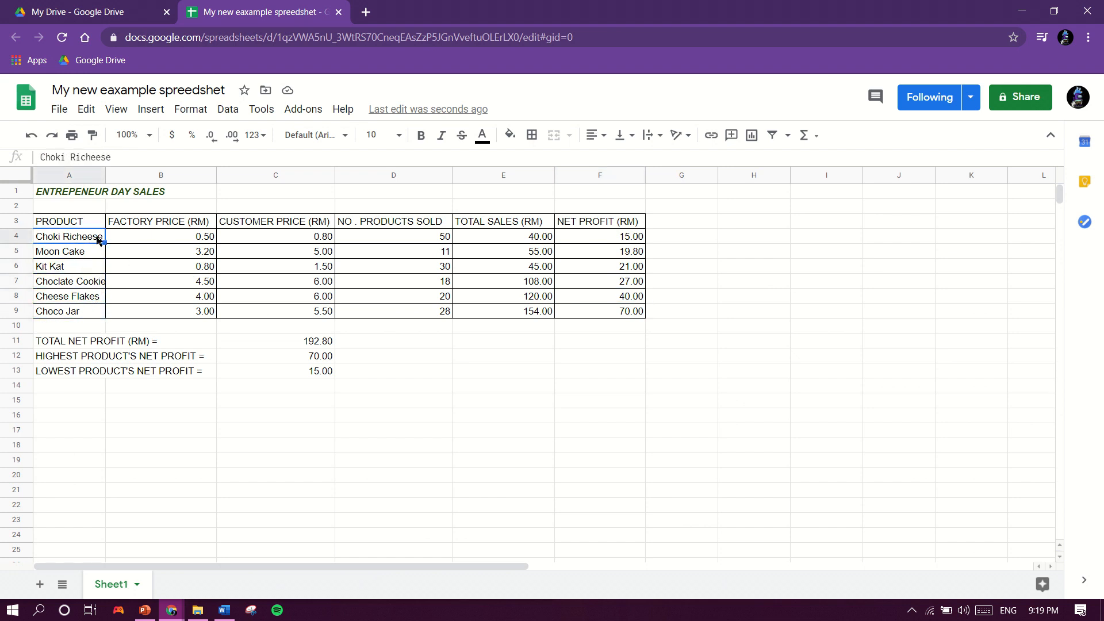
{"action": "left_click_drag", "start_coordinate": [99, 241], "coordinate": [622, 301]}
{"action": "left_click", "coordinate": [652, 312]}
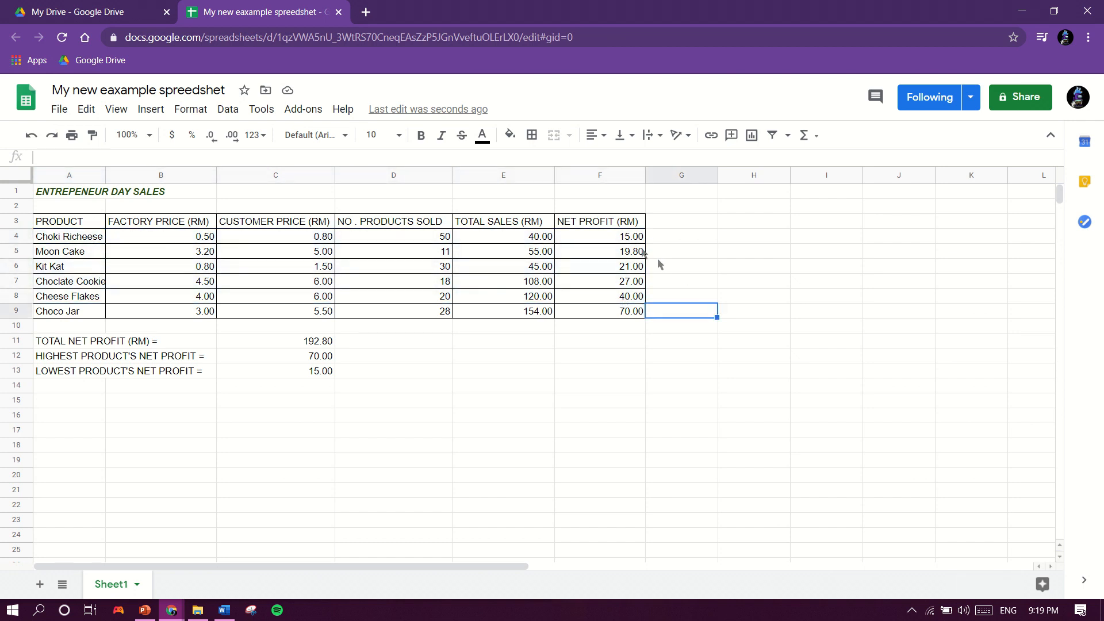
{"action": "left_click", "coordinate": [673, 242]}
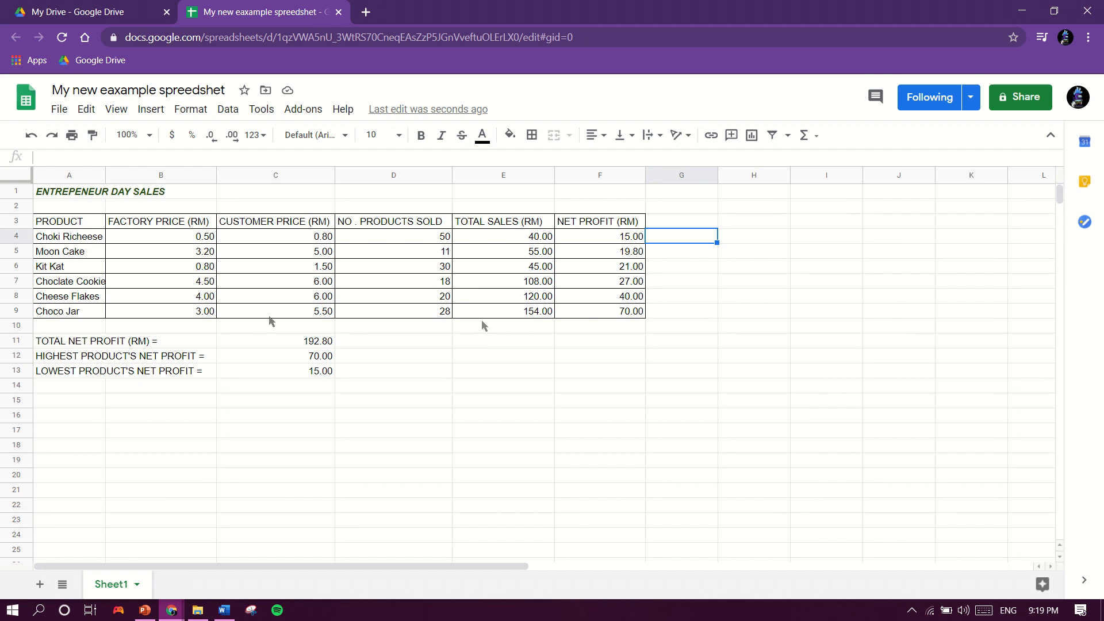
Sort the product rows in A4:F9 by column F in descending Z → A order
{"action": "left_click_drag", "start_coordinate": [92, 240], "coordinate": [601, 318]}
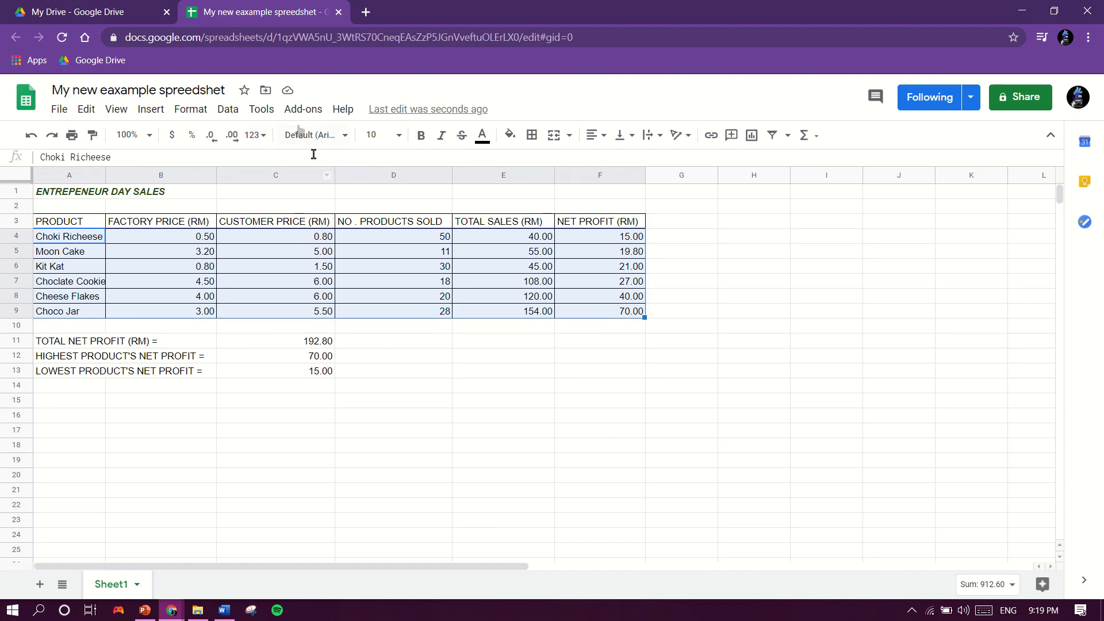
{"action": "left_click", "coordinate": [228, 109]}
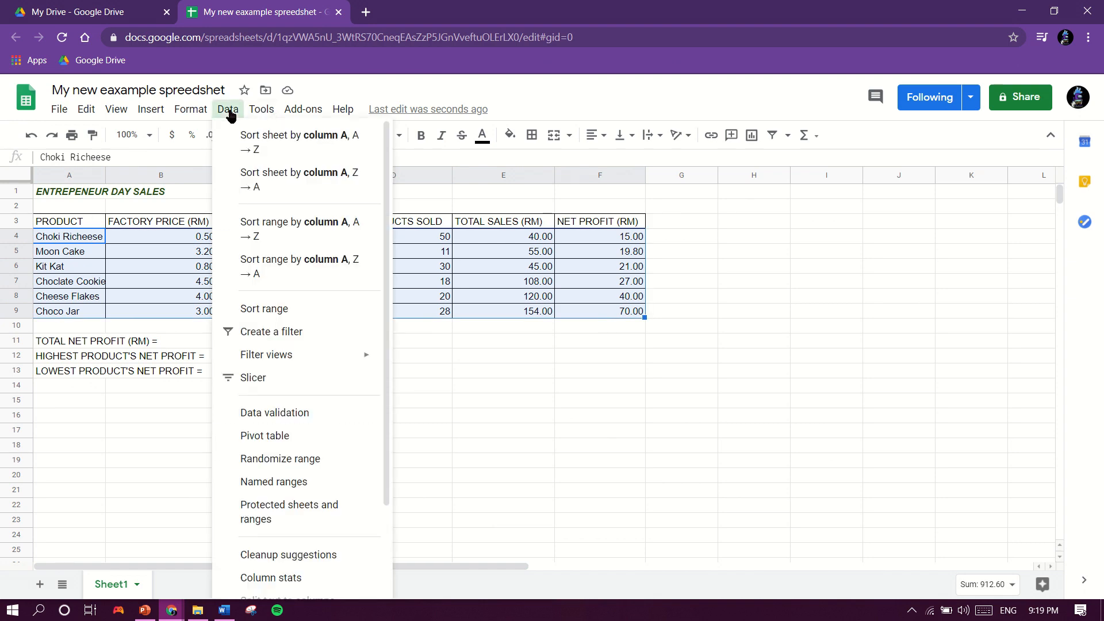
{"action": "left_click", "coordinate": [302, 310]}
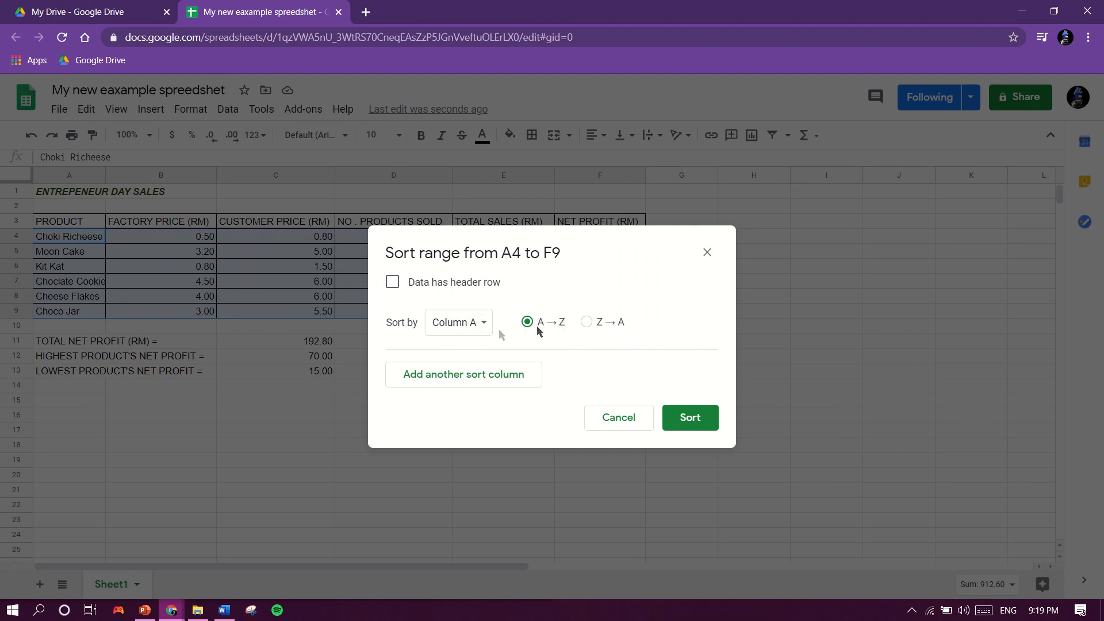
{"action": "left_click", "coordinate": [474, 323]}
{"action": "left_click", "coordinate": [471, 435]}
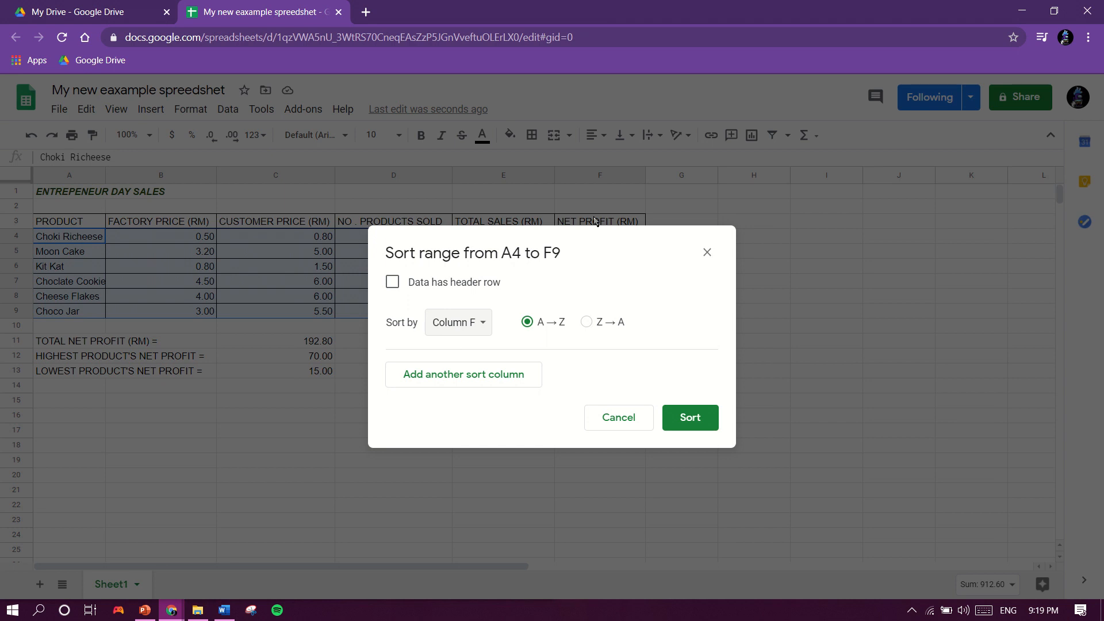
{"action": "left_click", "coordinate": [588, 322]}
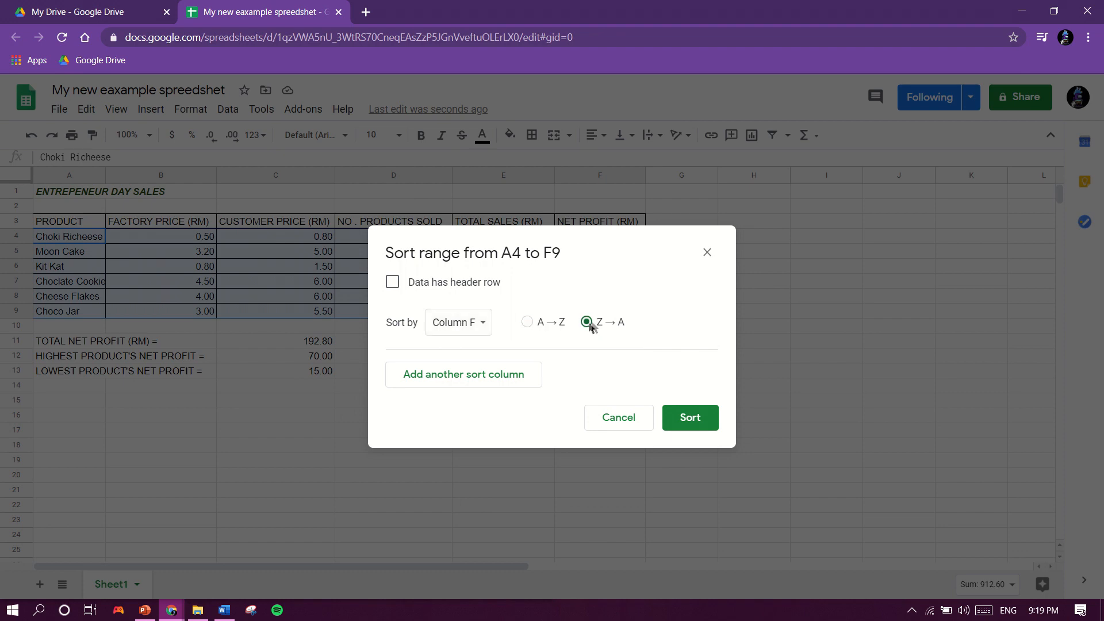
{"action": "left_click", "coordinate": [691, 418]}
{"action": "left_click", "coordinate": [679, 281]}
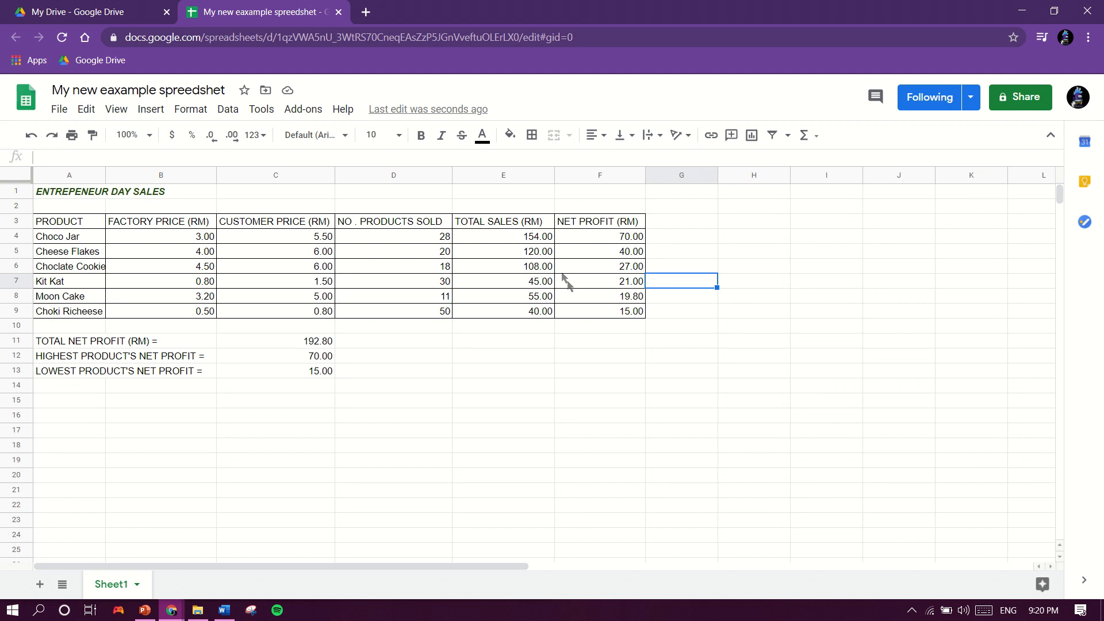
{"action": "left_click", "coordinate": [233, 117]}
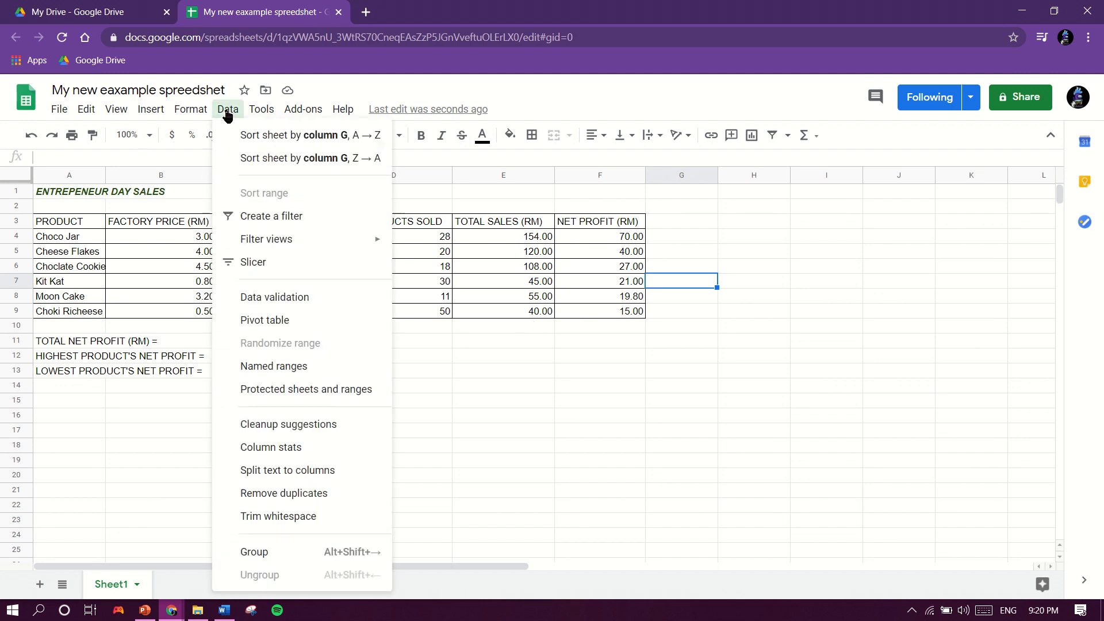
{"action": "left_click", "coordinate": [601, 370]}
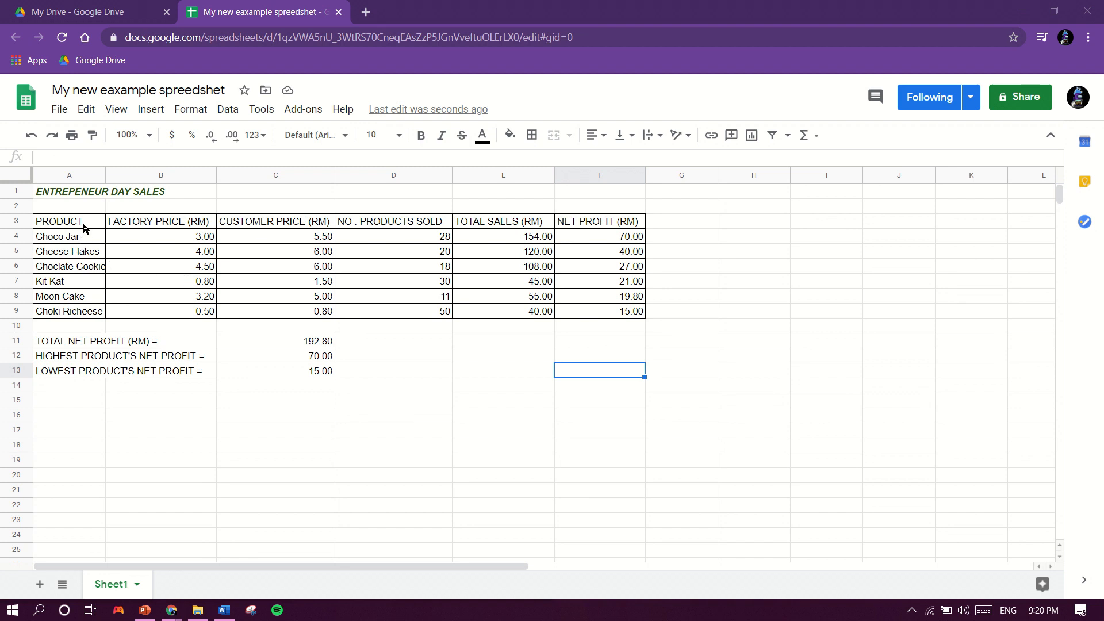
Insert a chart from the product column A3:A9 and the net profit column F3:F9
{"action": "left_click_drag", "start_coordinate": [96, 223], "coordinate": [92, 315]}
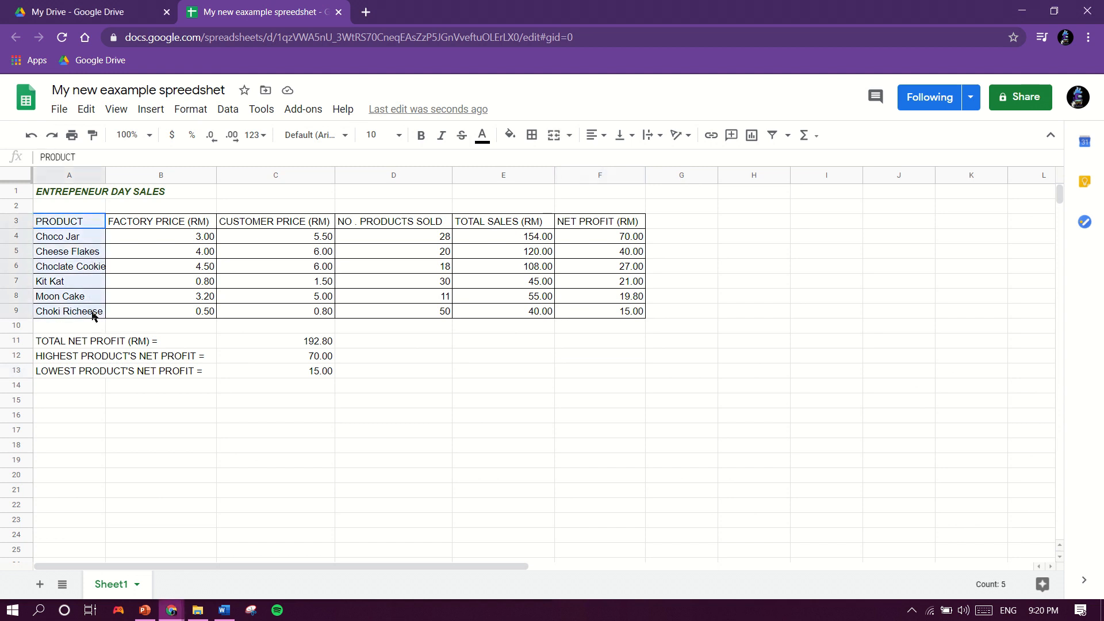
{"action": "left_click", "coordinate": [577, 224]}
{"action": "left_click_drag", "start_coordinate": [578, 224], "coordinate": [570, 322]}
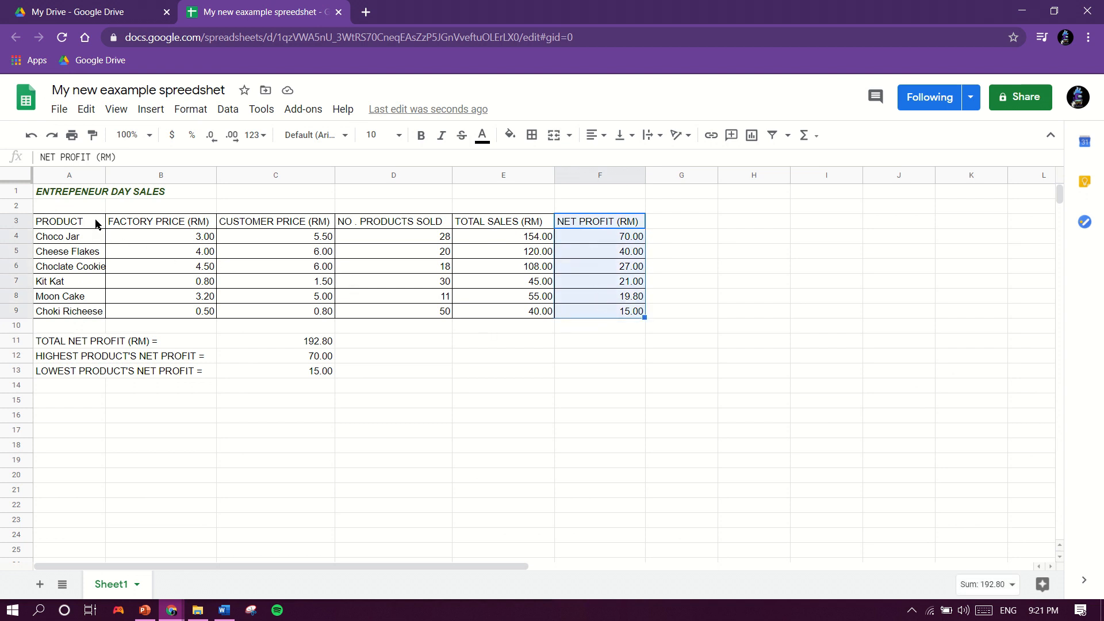
{"action": "left_click_drag", "start_coordinate": [96, 224], "coordinate": [101, 312]}
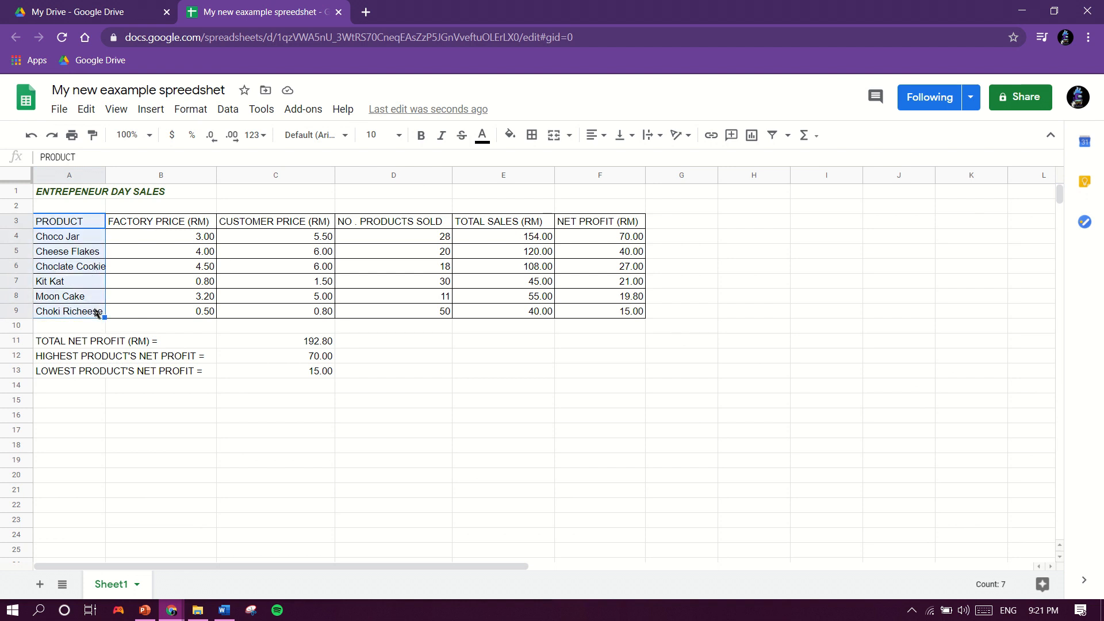
{"action": "left_click", "coordinate": [594, 224], "text": "ctrl"}
{"action": "left_click_drag", "start_coordinate": [594, 225], "coordinate": [611, 315]}
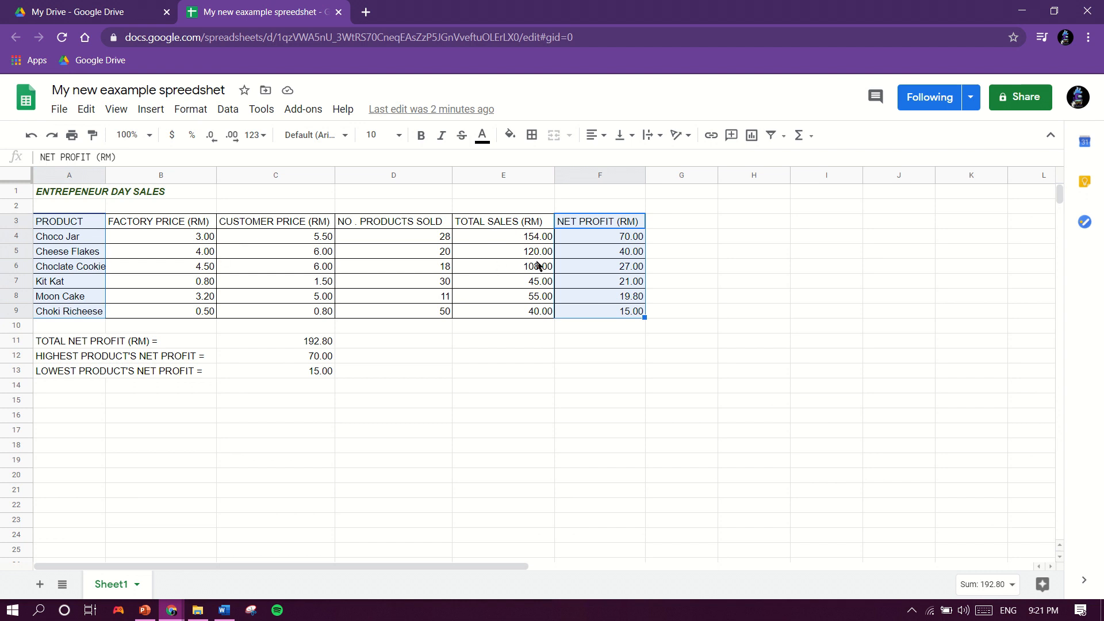
{"action": "left_click", "coordinate": [752, 137]}
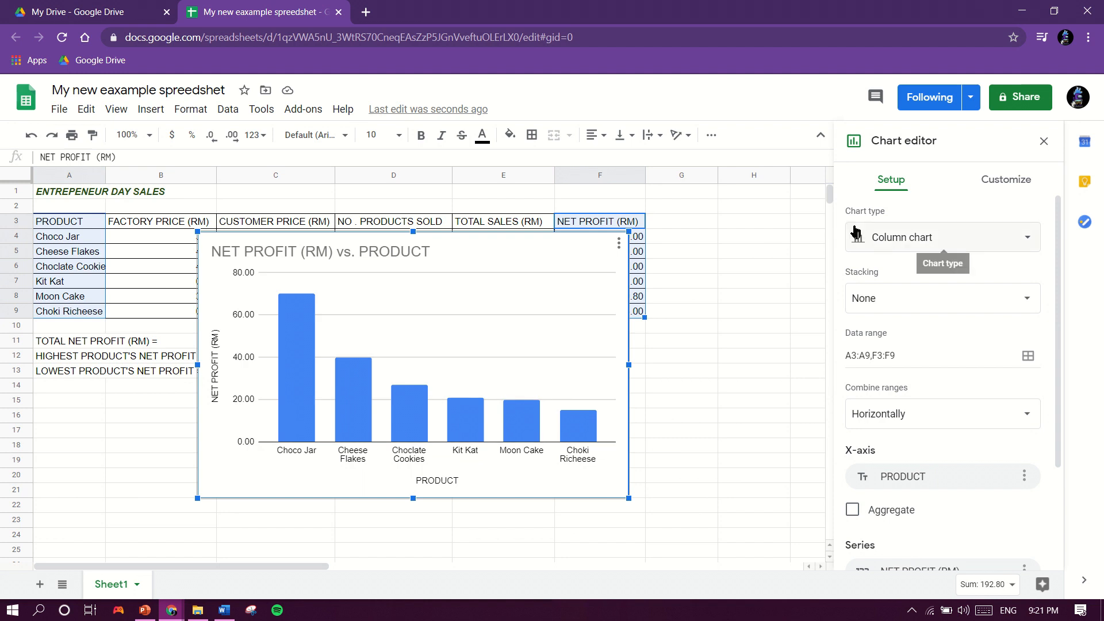
Try the bar chart type for the net profit chart and return it to a column chart
{"action": "left_click", "coordinate": [908, 237]}
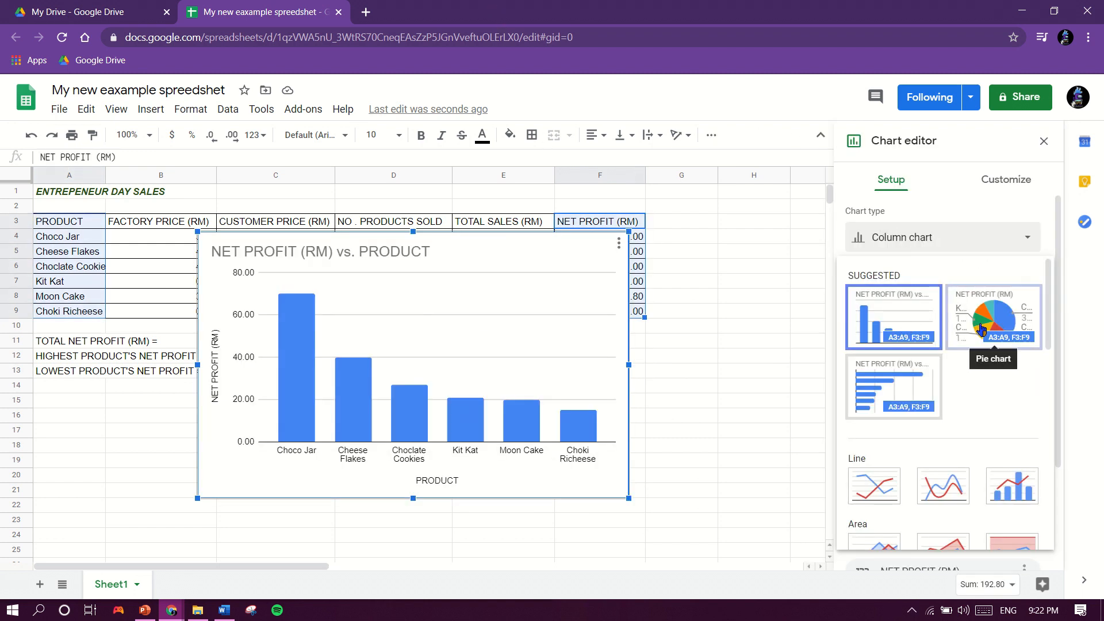
{"action": "left_click", "coordinate": [915, 384]}
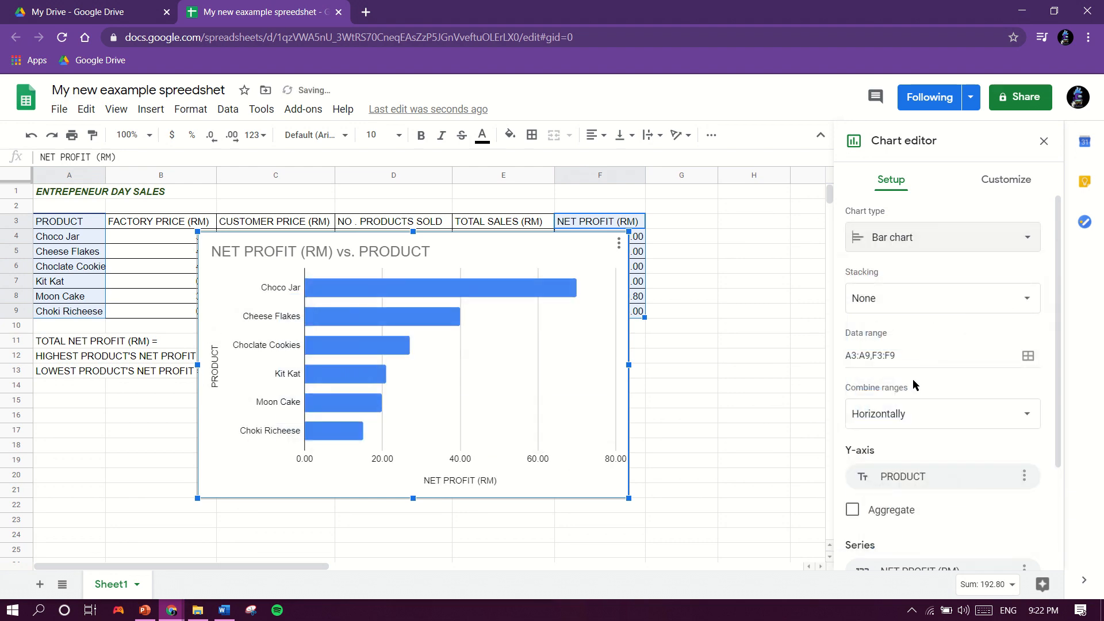
{"action": "left_click", "coordinate": [879, 239]}
{"action": "left_click", "coordinate": [900, 317]}
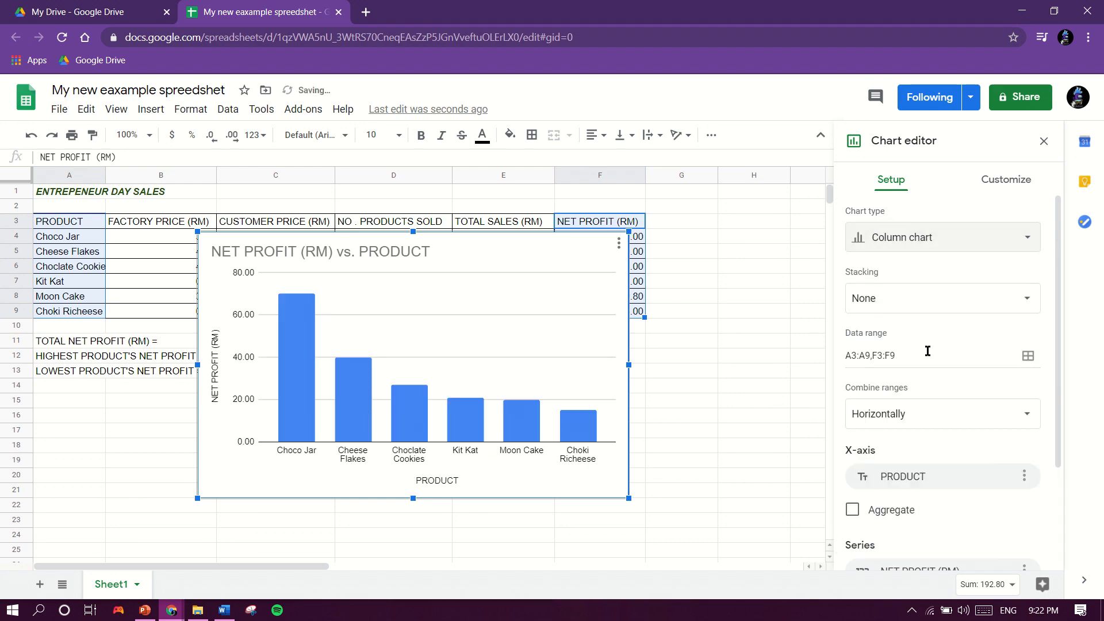
Change the net profit chart to a pie chart
{"action": "left_click", "coordinate": [936, 243]}
{"action": "left_click", "coordinate": [978, 329]}
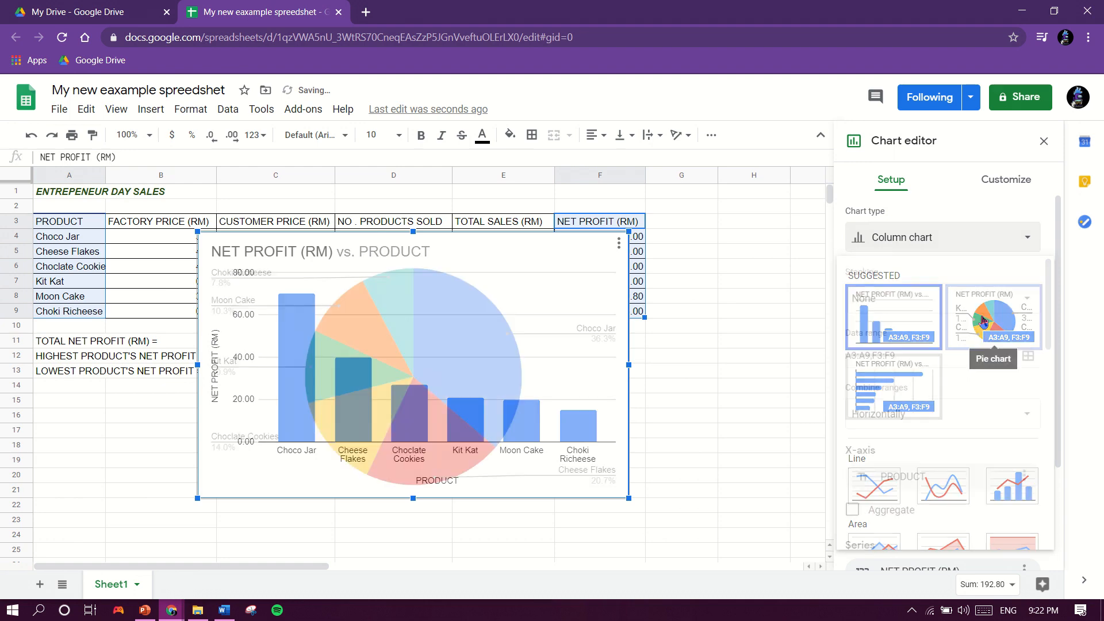
Try the line chart type for the net profit chart and undo the change
{"action": "left_click", "coordinate": [941, 239]}
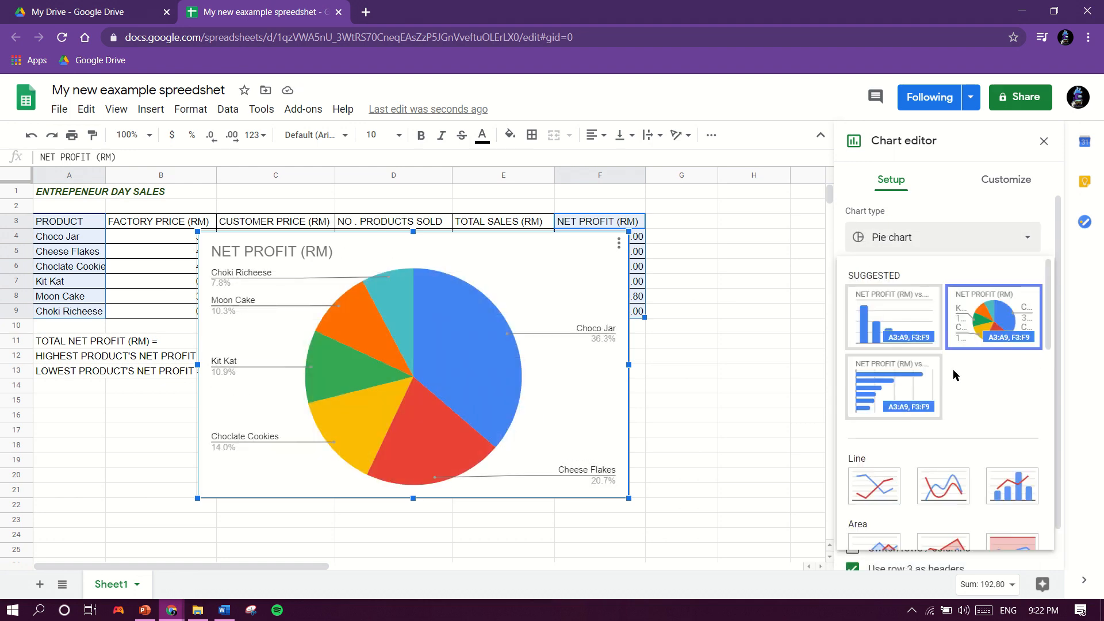
{"action": "scroll", "coordinate": [953, 370], "scroll_direction": "down", "scroll_amount": 3}
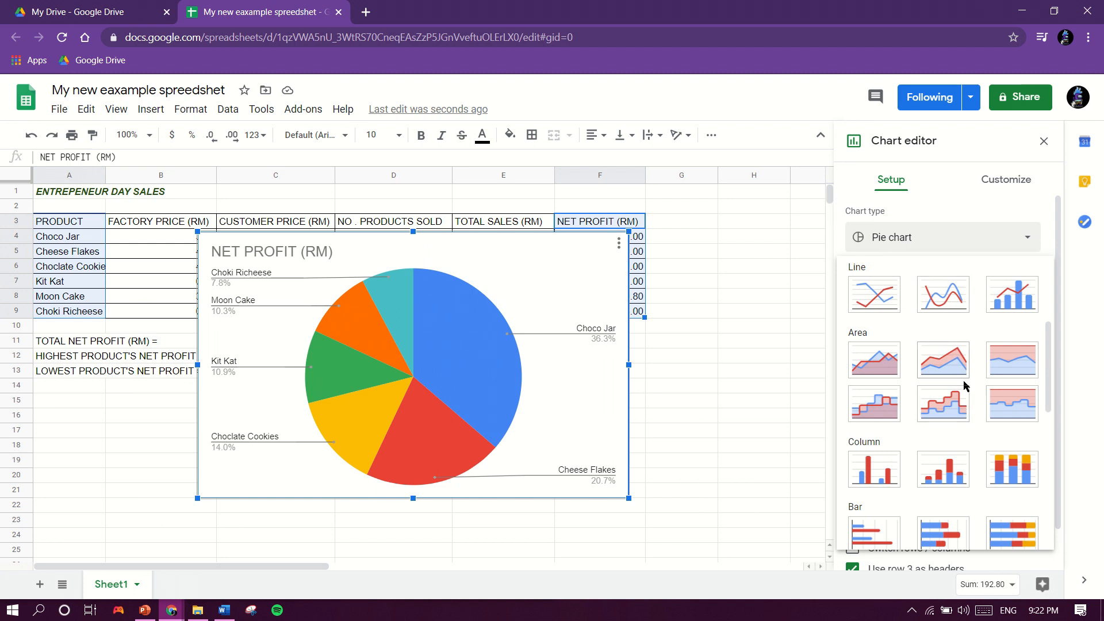
{"action": "left_click", "coordinate": [859, 293]}
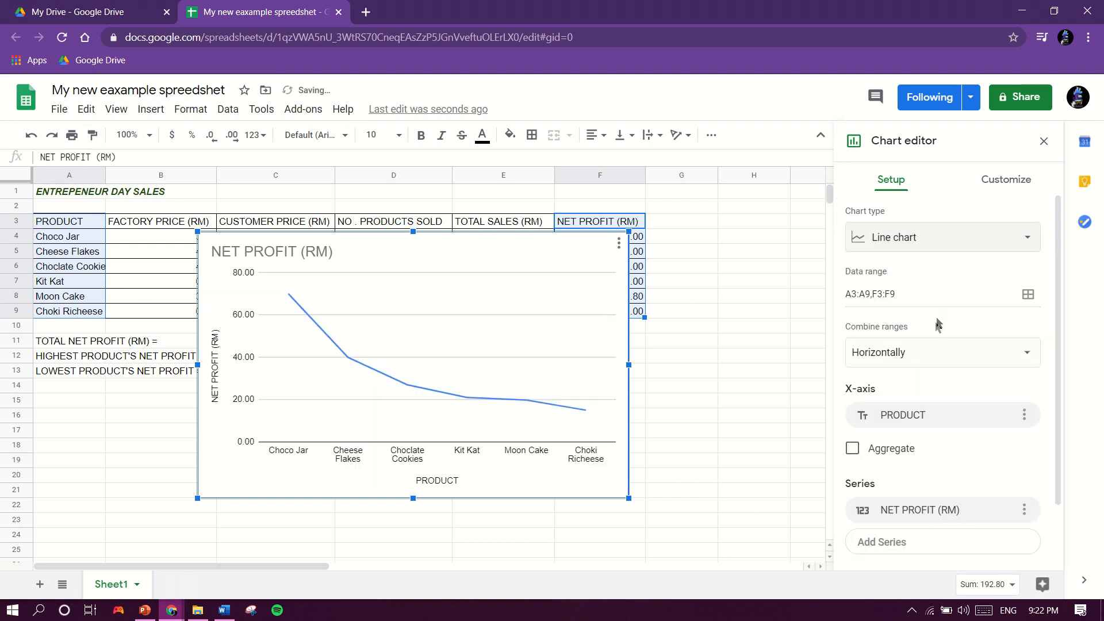
{"action": "key", "text": "ctrl+z"}
Change the net profit pie chart to a column chart
{"action": "left_click", "coordinate": [901, 245]}
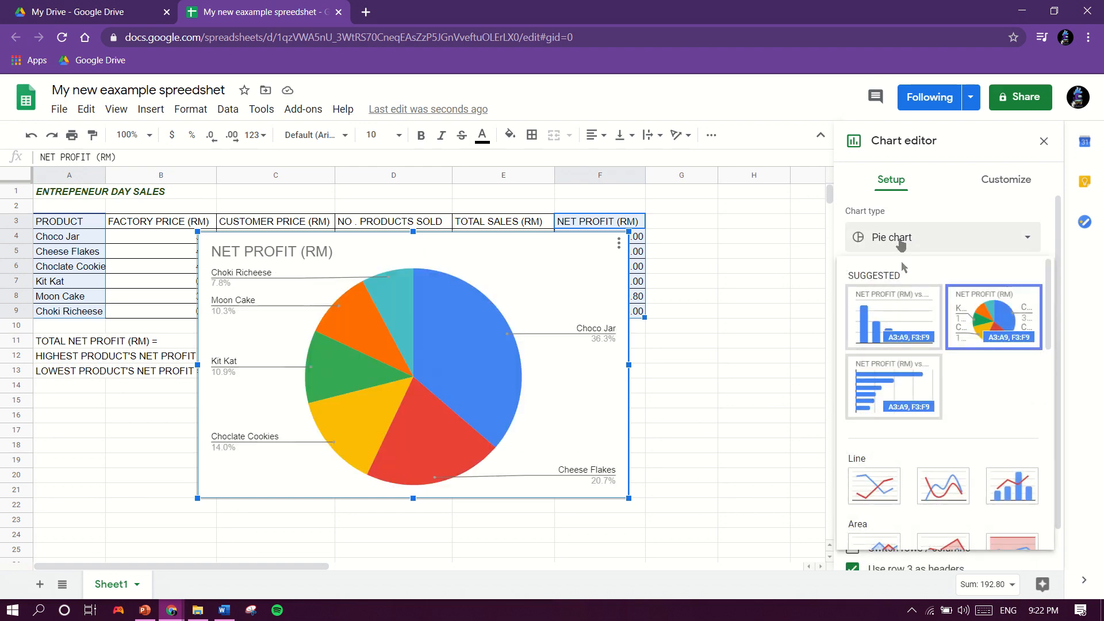
{"action": "left_click", "coordinate": [903, 312]}
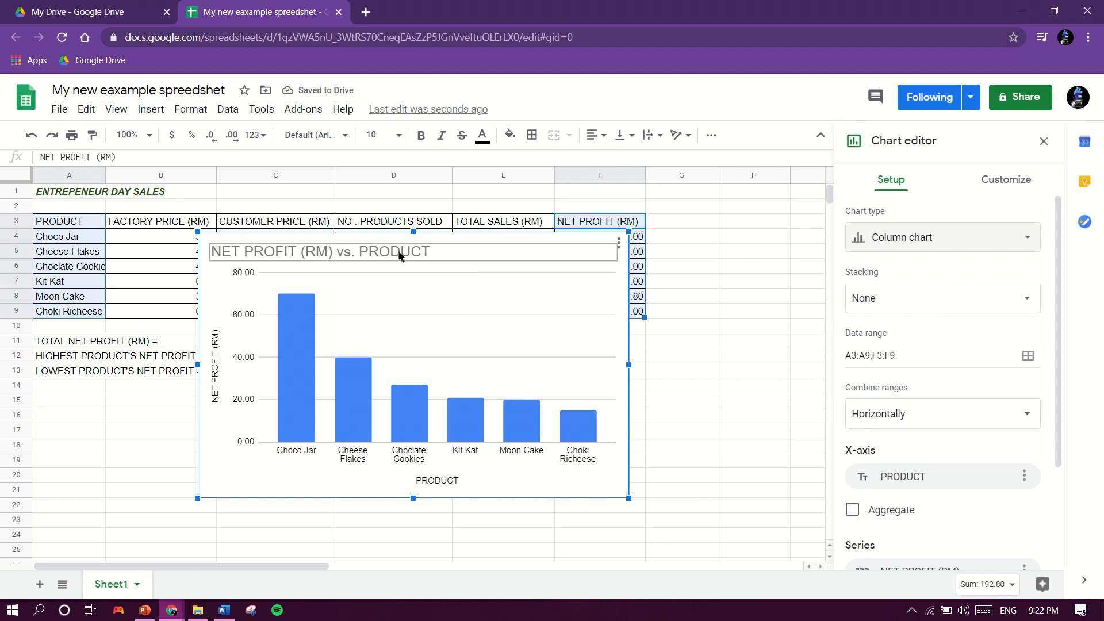
Look through the column chart's title, series, customization and setup options
{"action": "left_click", "coordinate": [315, 257]}
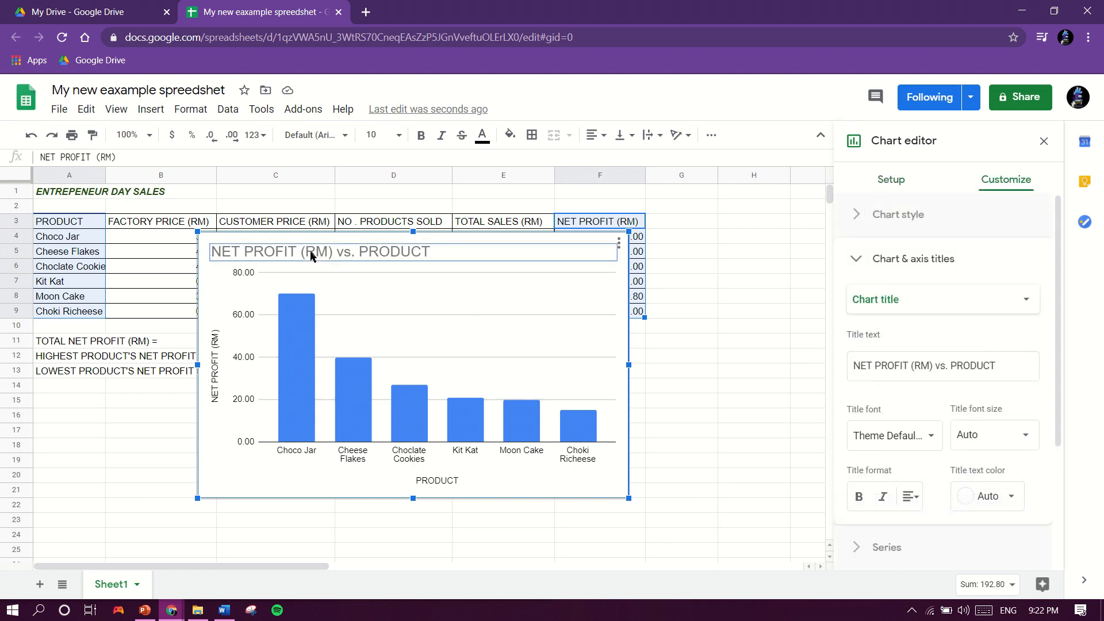
{"action": "left_click", "coordinate": [301, 383]}
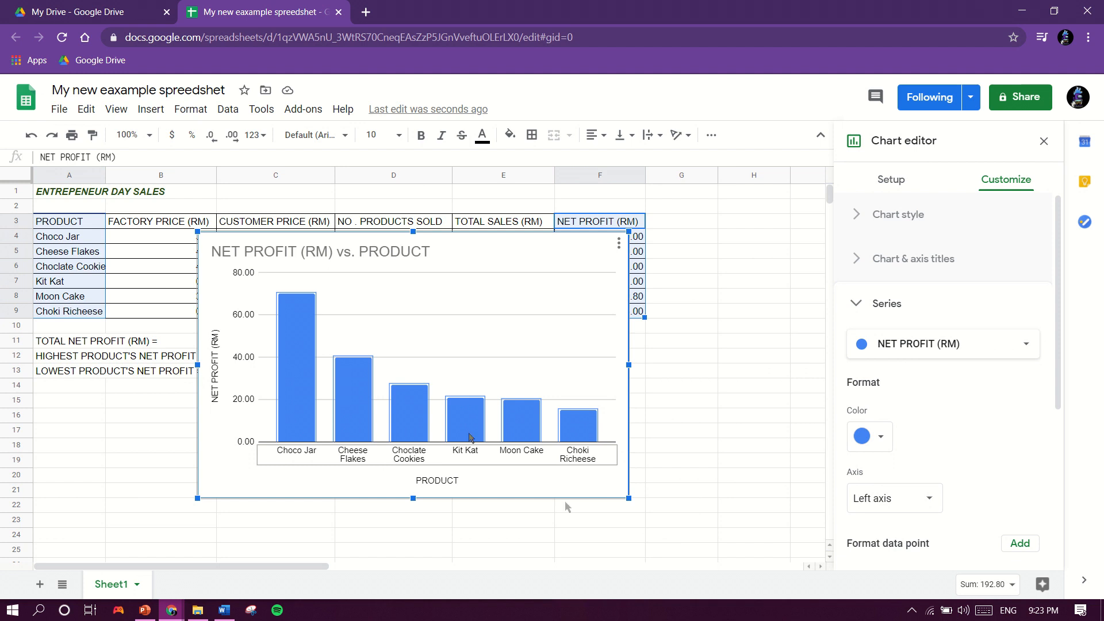
{"action": "left_click", "coordinate": [898, 183]}
{"action": "left_click", "coordinate": [1005, 183]}
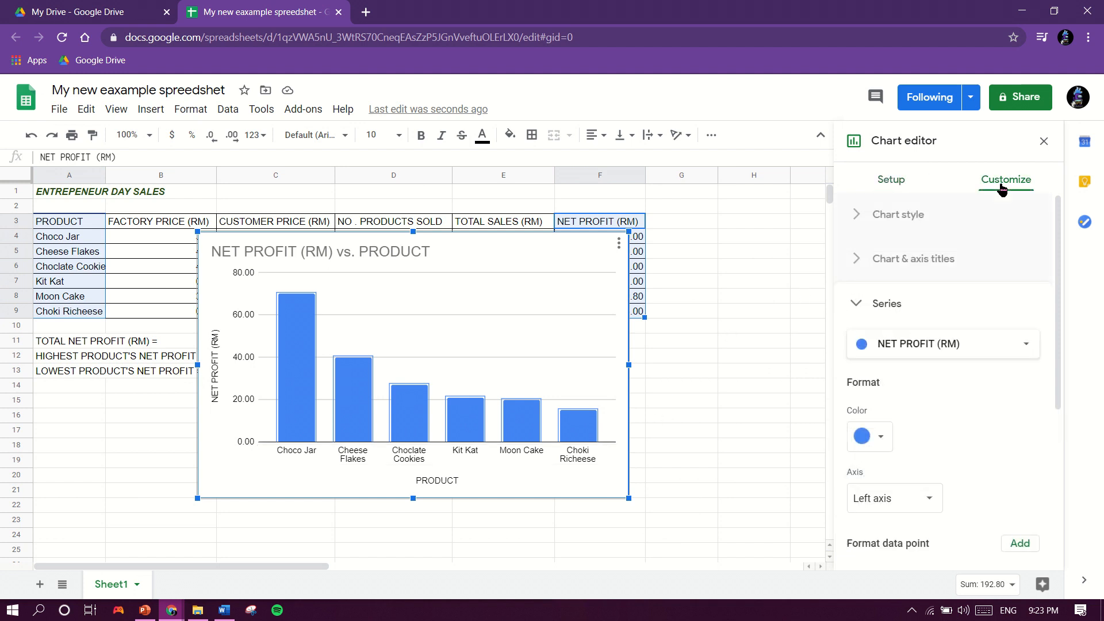
{"action": "left_click", "coordinate": [887, 303]}
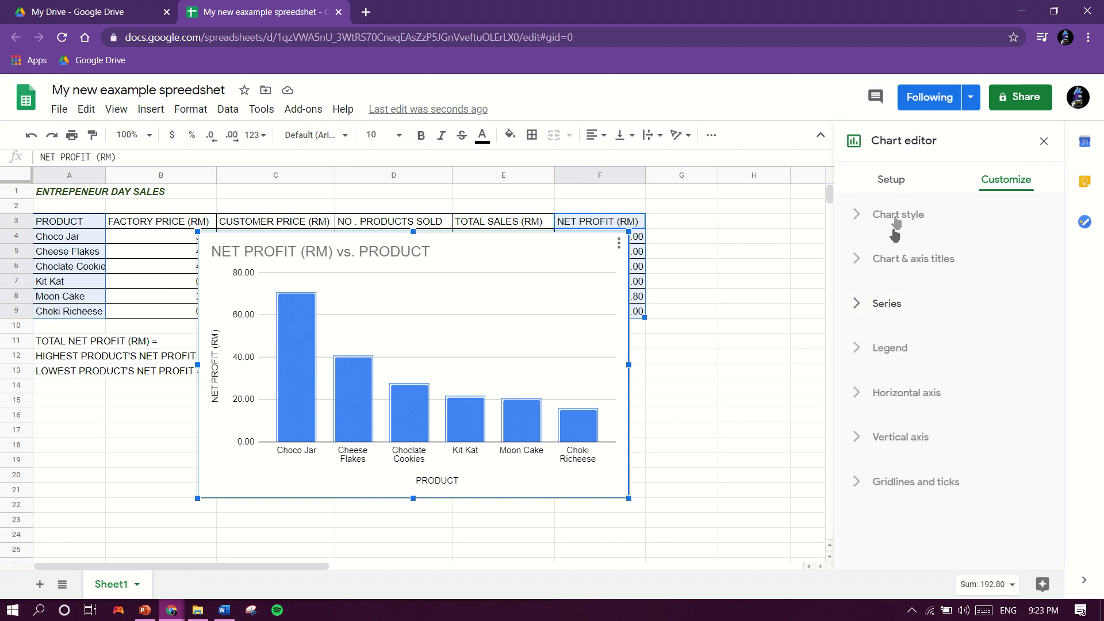
{"action": "left_click", "coordinate": [900, 184]}
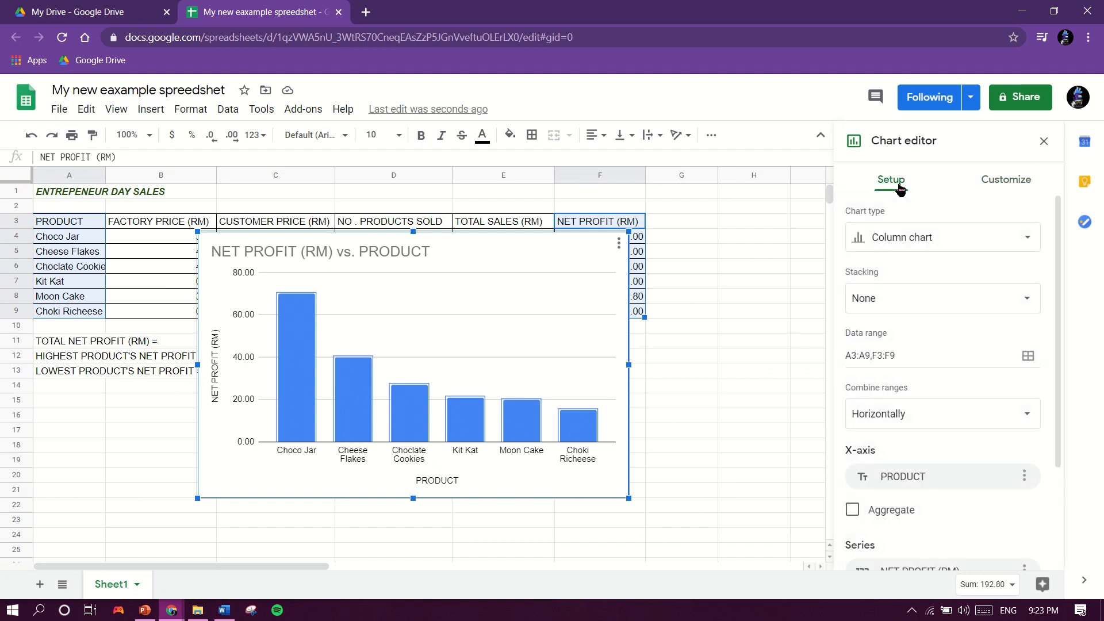
{"action": "scroll", "coordinate": [916, 297], "scroll_direction": "down", "scroll_amount": 2}
{"action": "scroll", "coordinate": [916, 296], "scroll_direction": "up", "scroll_amount": 2}
{"action": "scroll", "coordinate": [907, 340], "scroll_direction": "down", "scroll_amount": 2}
{"action": "scroll", "coordinate": [907, 340], "scroll_direction": "up", "scroll_amount": 3}
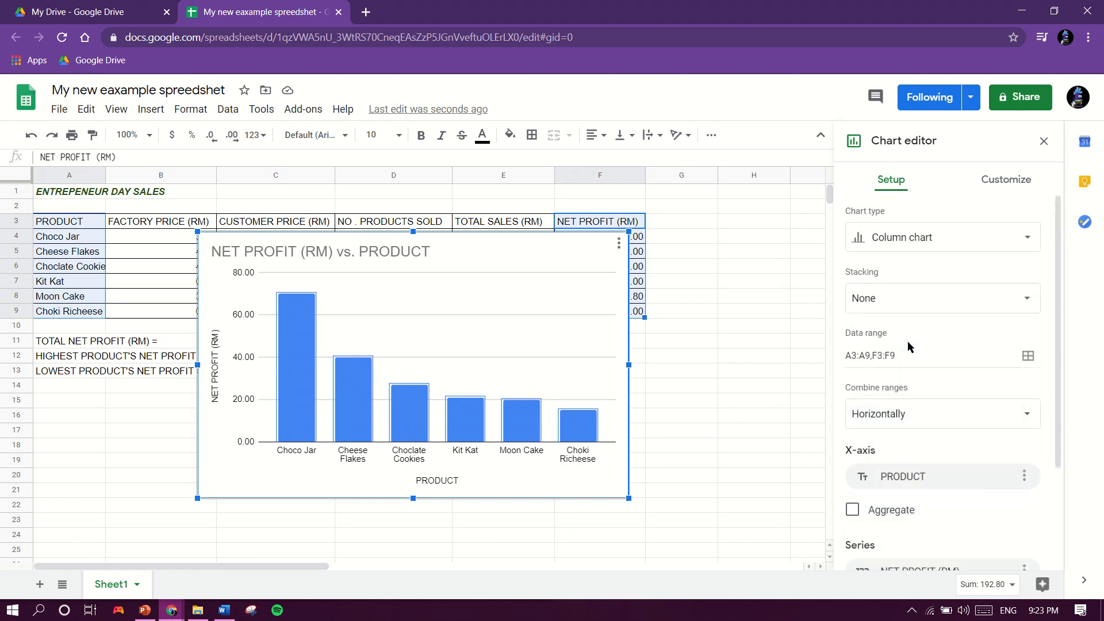
Try Standard and 100% stacking on the column chart and return the stacking to None
{"action": "left_click", "coordinate": [927, 307]}
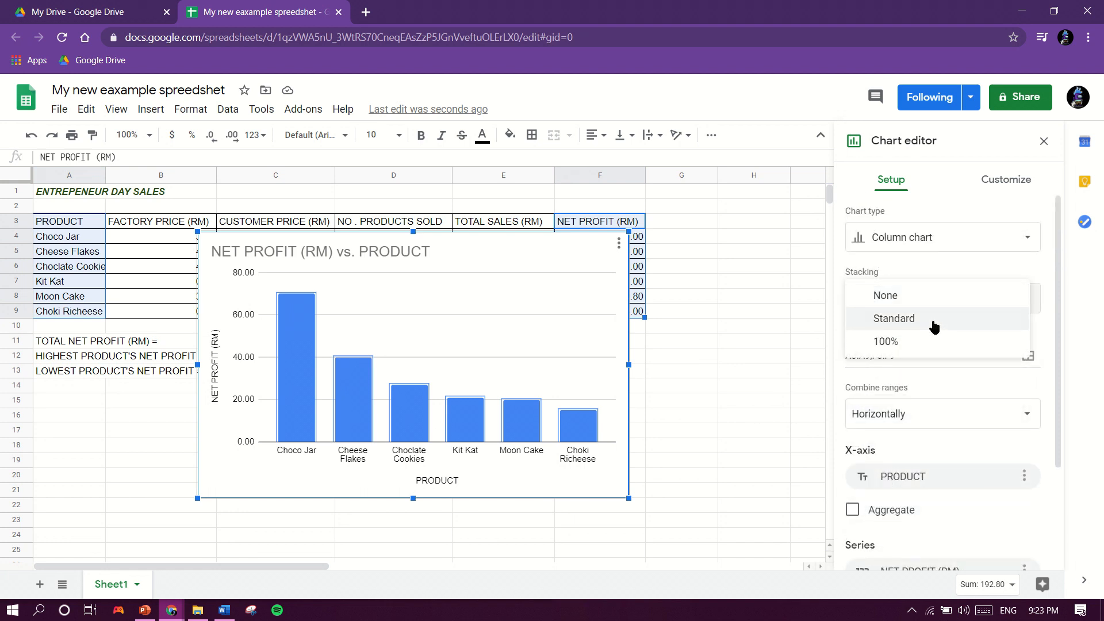
{"action": "left_click", "coordinate": [932, 322]}
{"action": "left_click", "coordinate": [933, 310]}
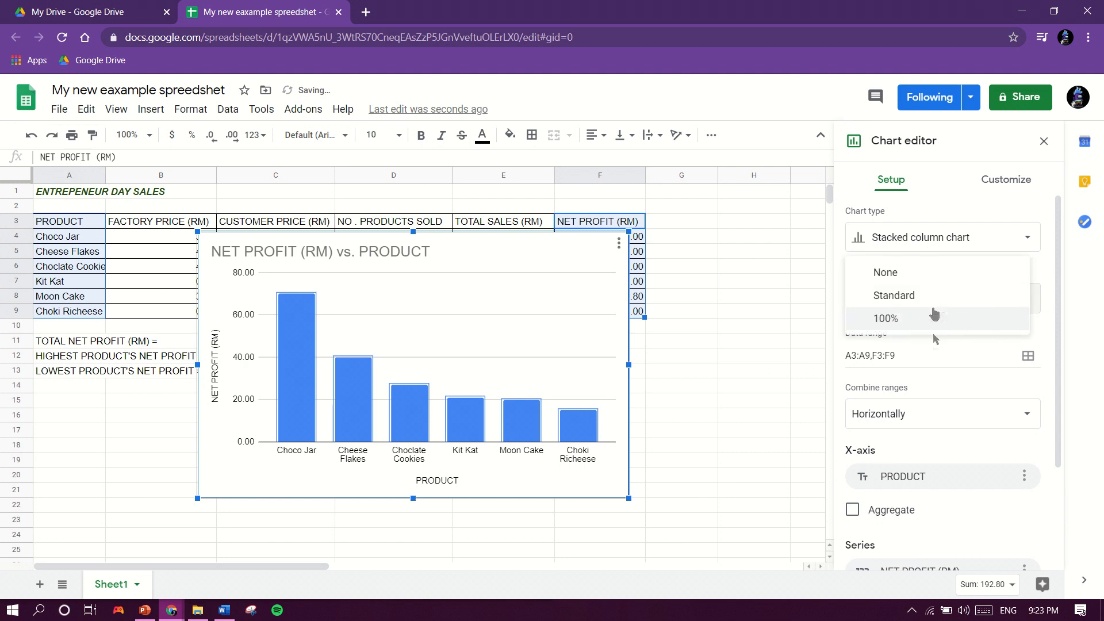
{"action": "left_click", "coordinate": [932, 320]}
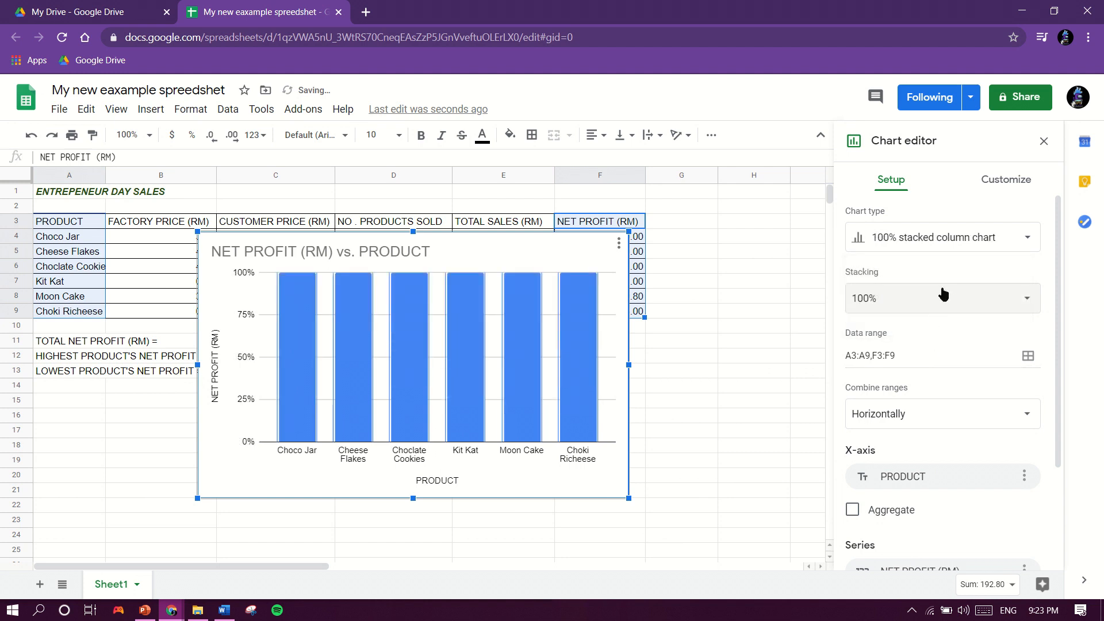
{"action": "left_click", "coordinate": [941, 297]}
{"action": "left_click", "coordinate": [916, 249]}
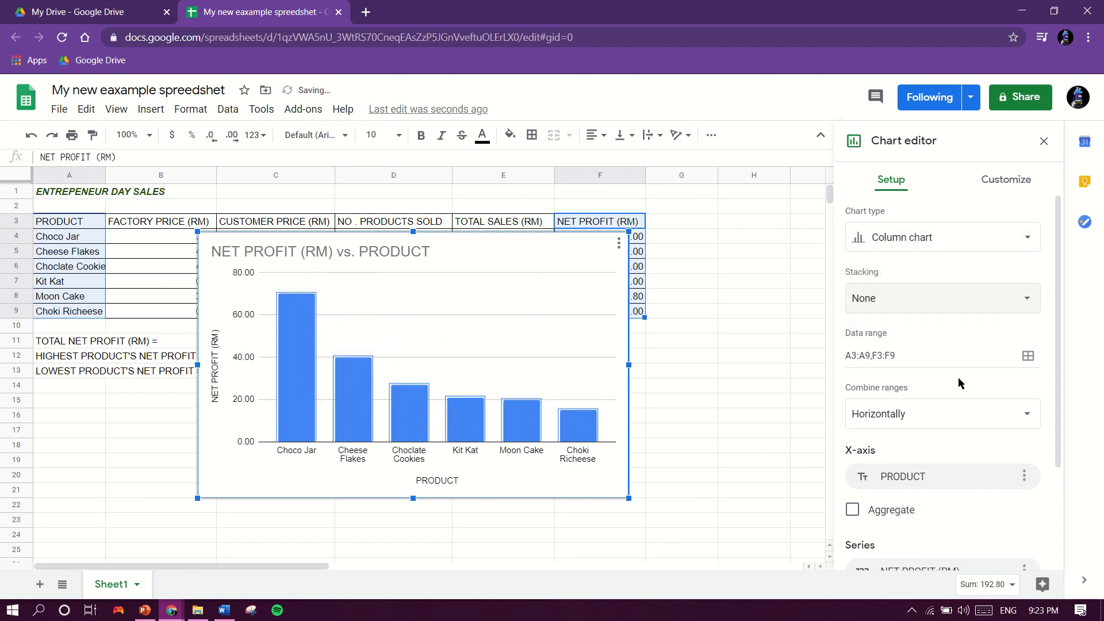
Try switching the chart's rows and columns and turn the option off again
{"action": "scroll", "coordinate": [951, 368], "scroll_direction": "down", "scroll_amount": 3}
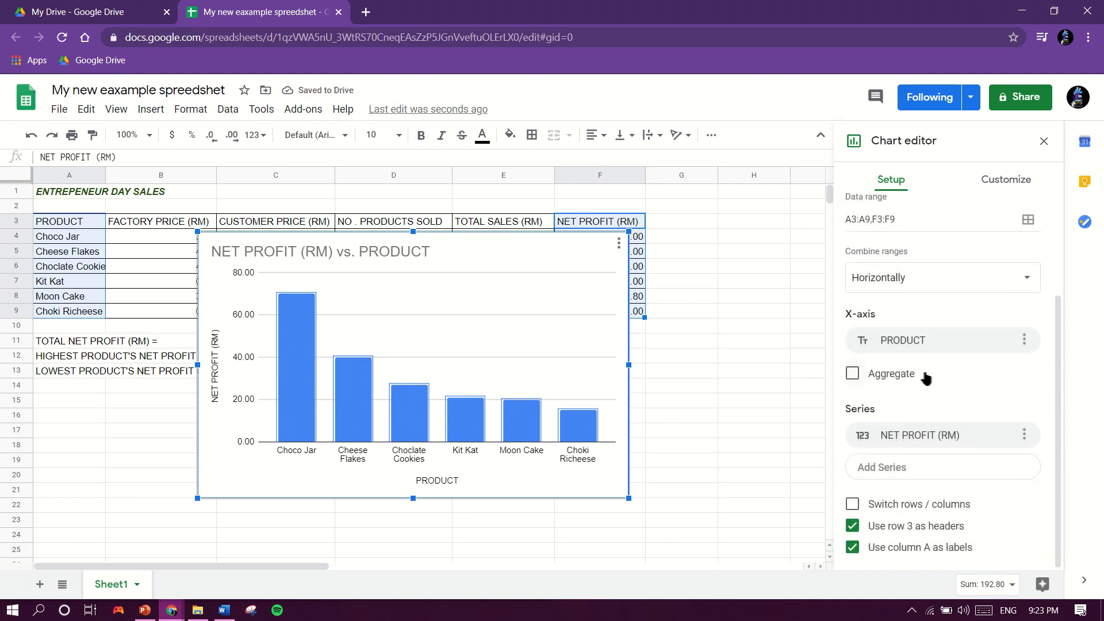
{"action": "left_click", "coordinate": [918, 506]}
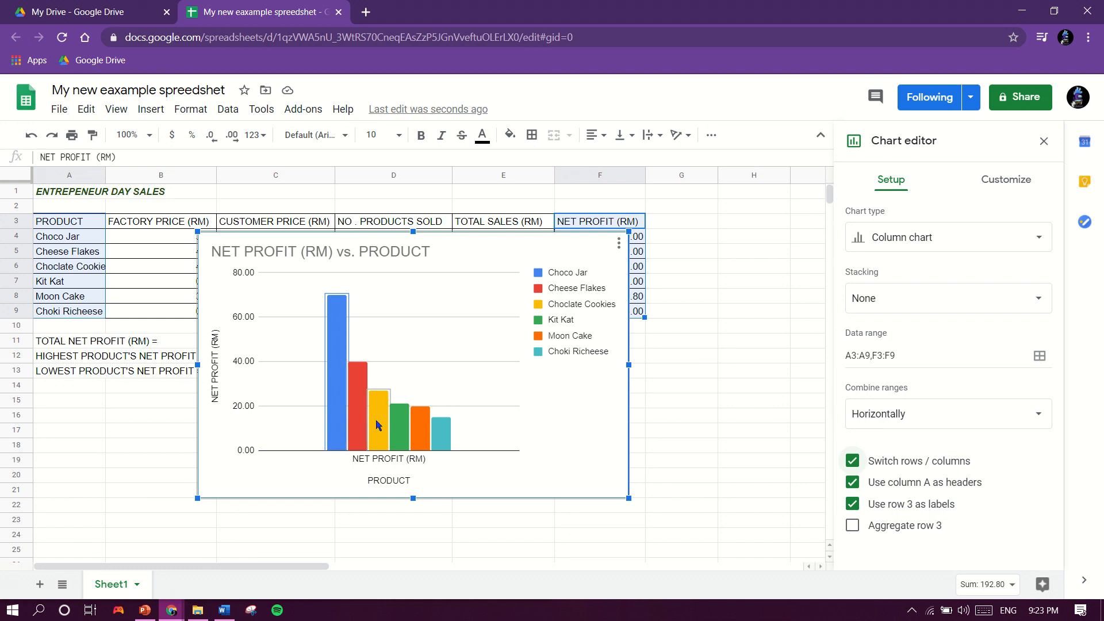
{"action": "left_click", "coordinate": [902, 465]}
{"action": "scroll", "coordinate": [904, 471], "scroll_direction": "down", "scroll_amount": 3}
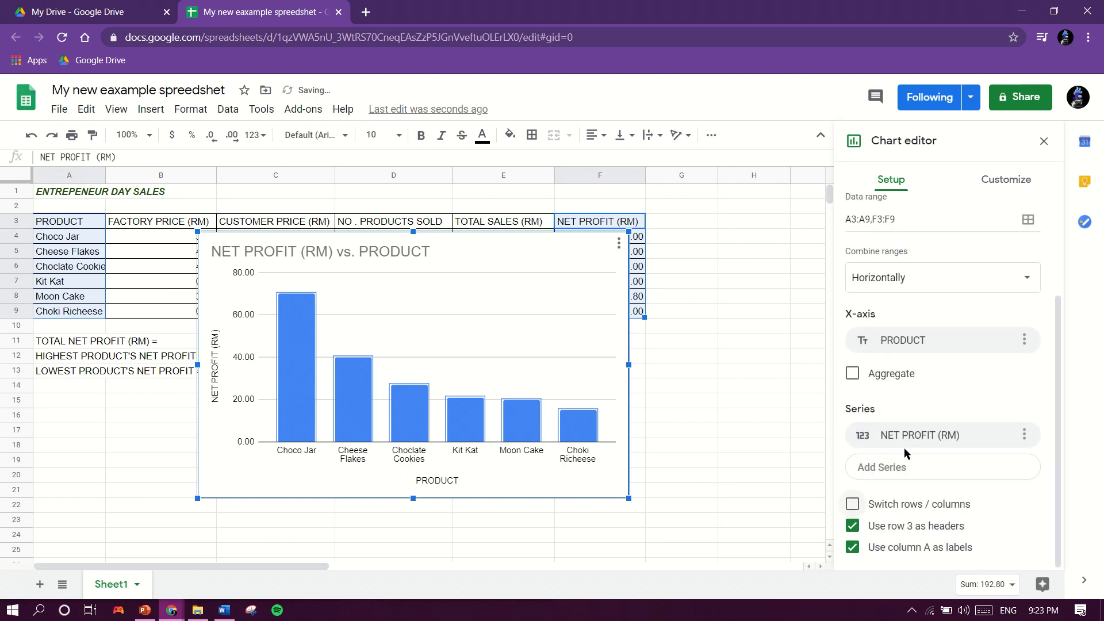
{"action": "scroll", "coordinate": [937, 402], "scroll_direction": "up", "scroll_amount": 5}
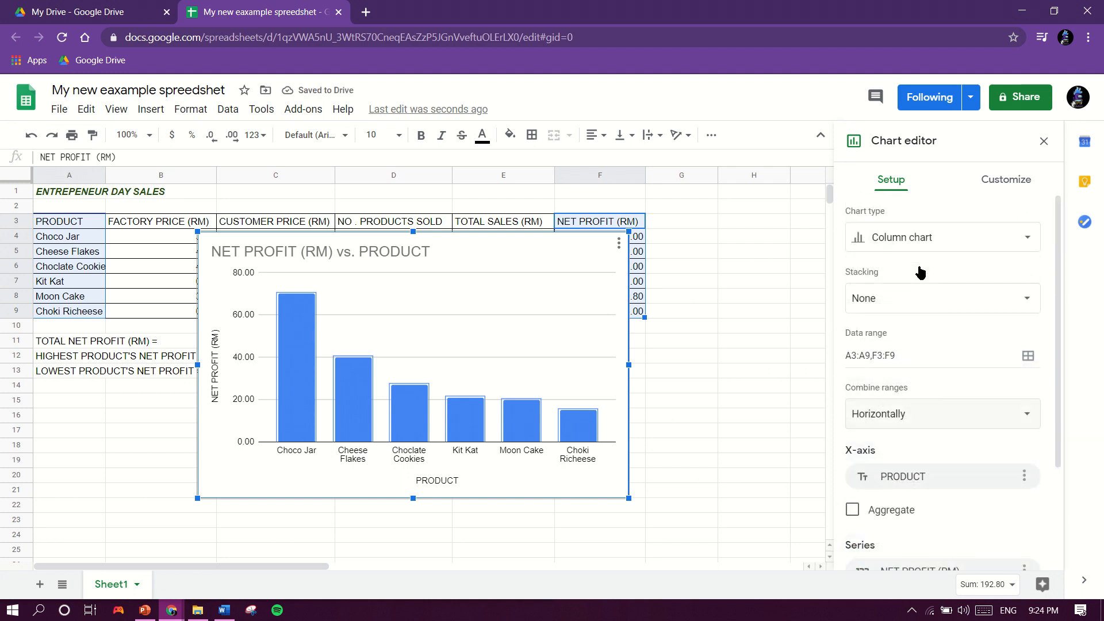
Replace the chart title with NET PROFIT OF PRODUCTS
{"action": "left_click", "coordinate": [983, 182]}
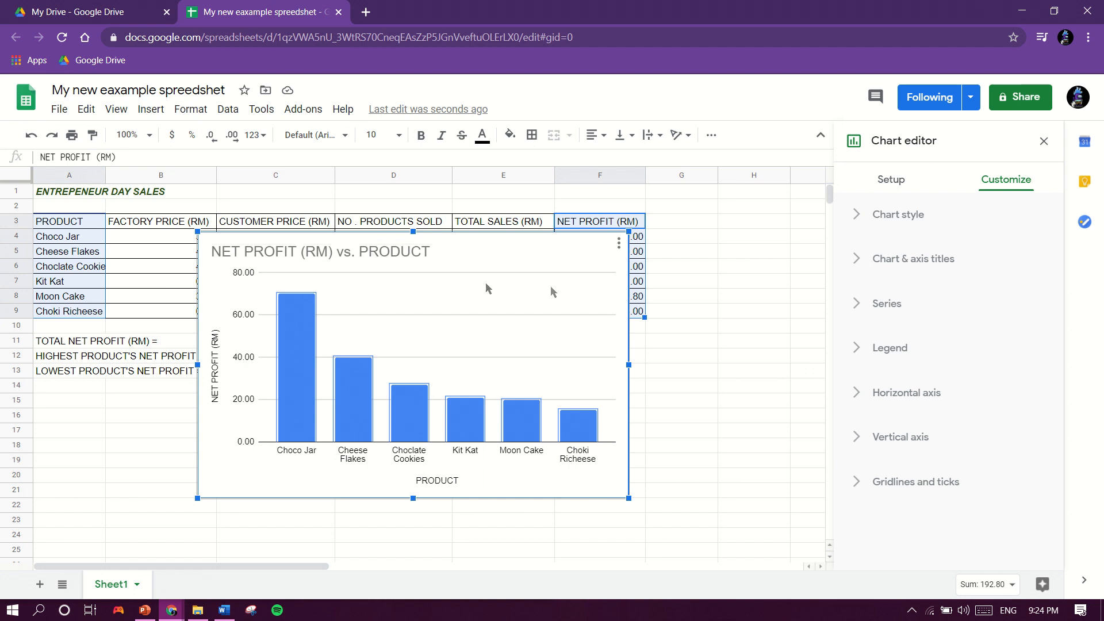
{"action": "left_click", "coordinate": [397, 255]}
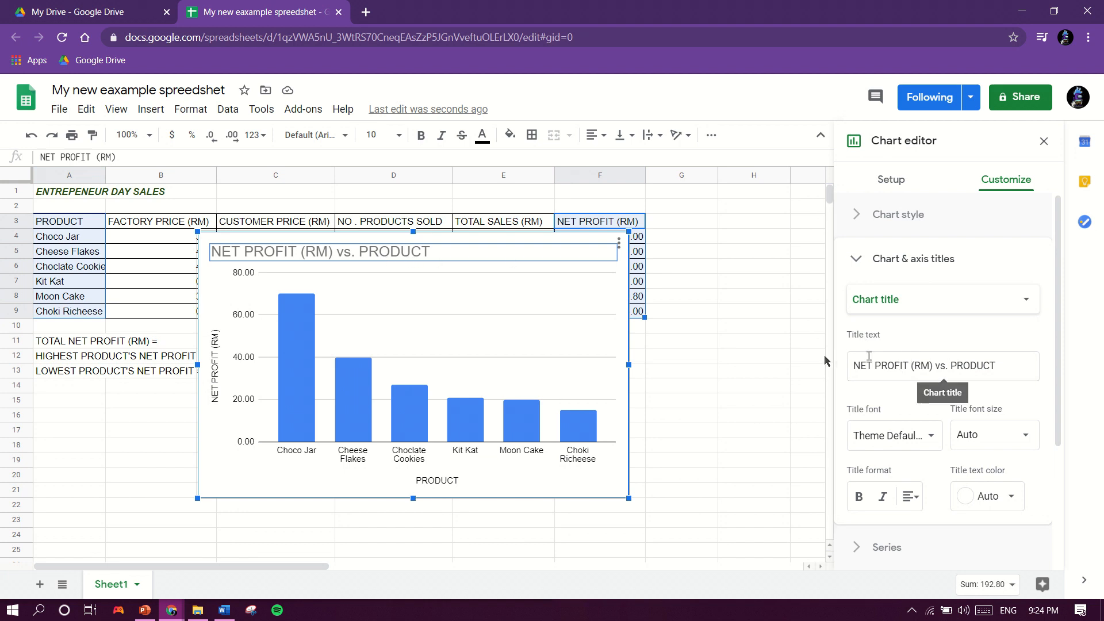
{"action": "left_click_drag", "start_coordinate": [1002, 367], "coordinate": [852, 365]}
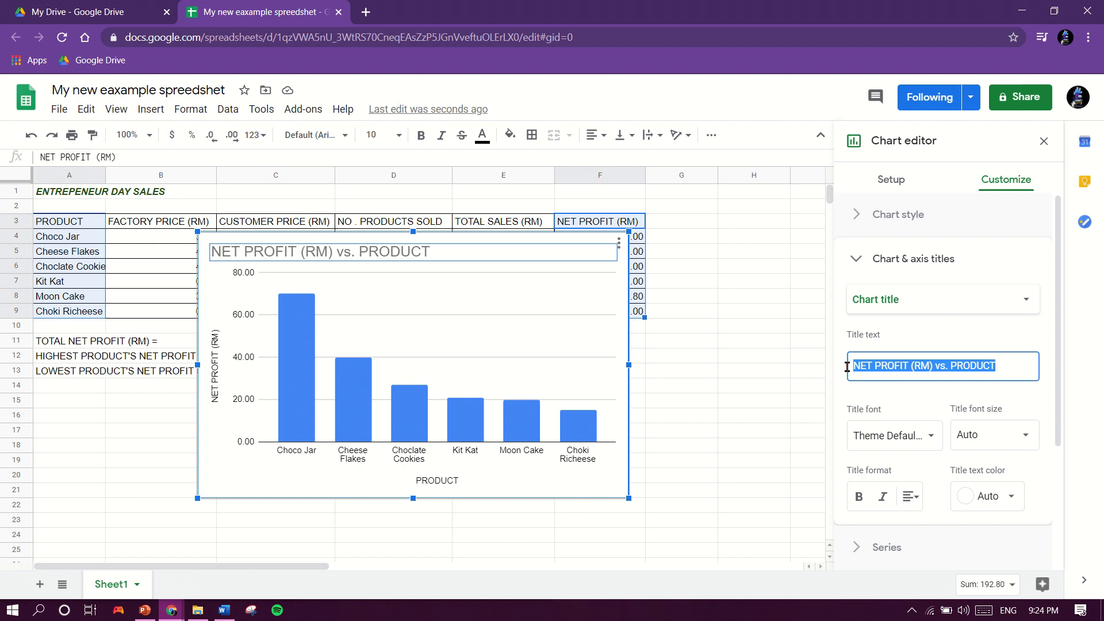
{"action": "key", "text": "BackSpace"}
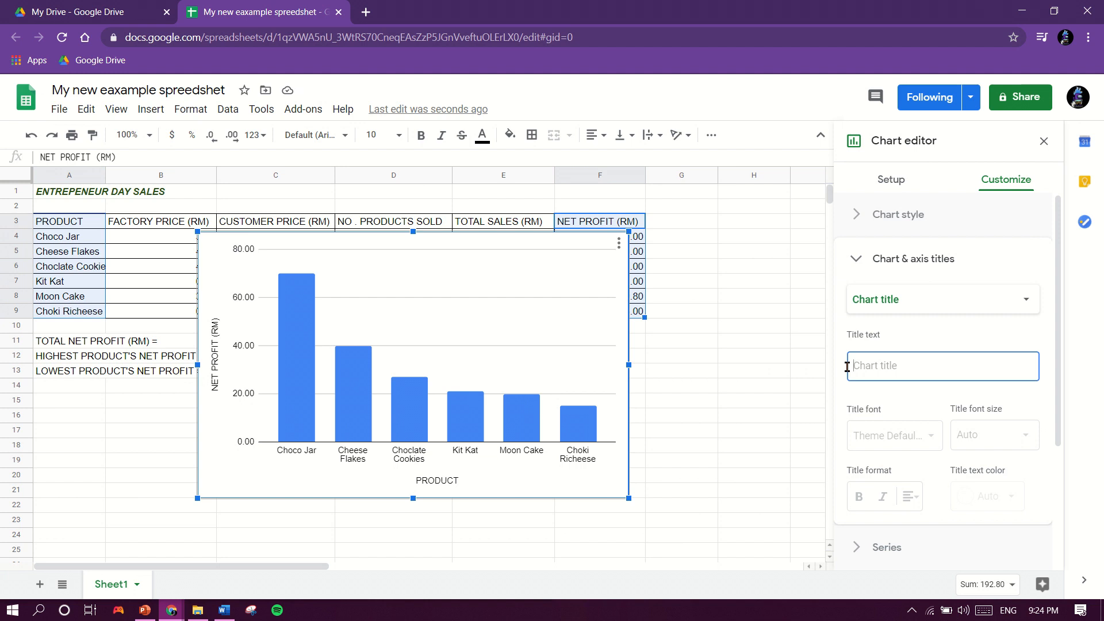
{"action": "type", "text": "NO"}
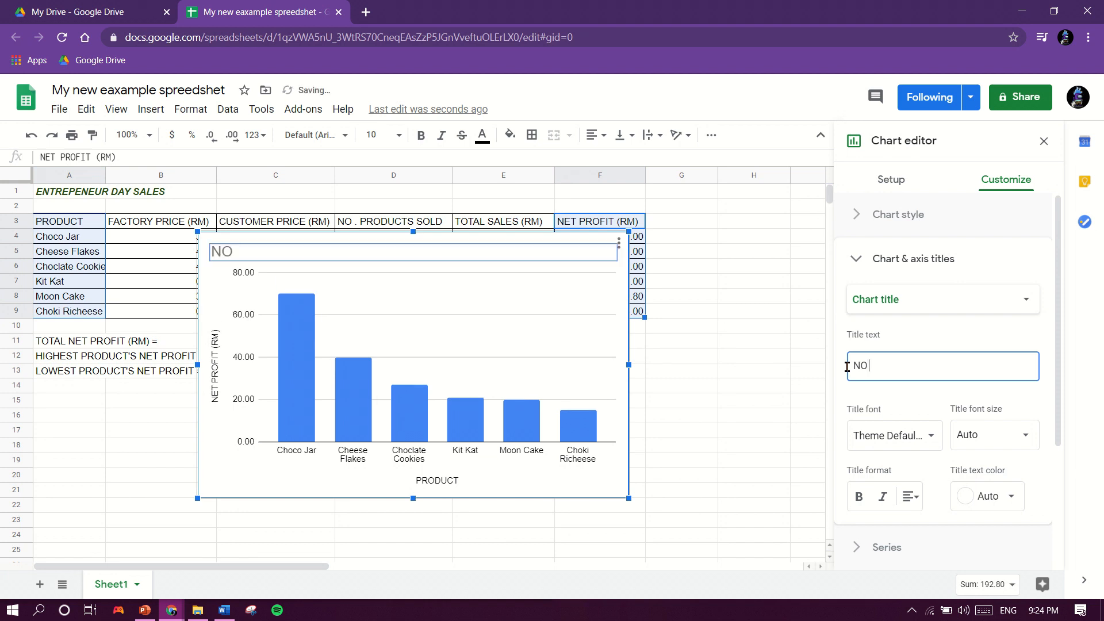
{"action": "key", "text": "BackSpace"}
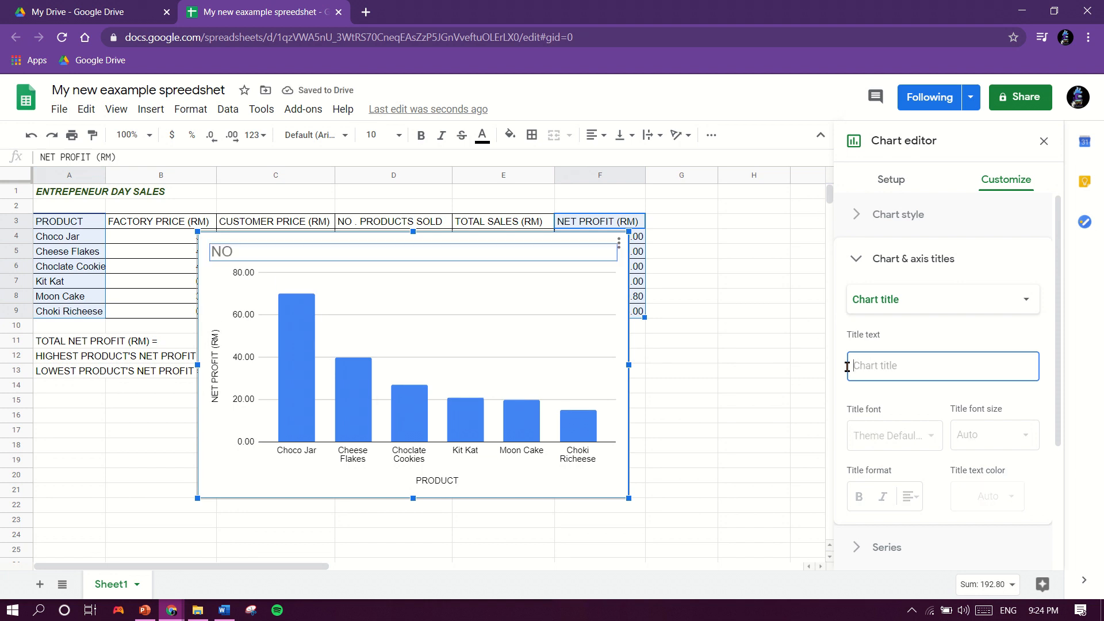
{"action": "type", "text": "NET PROFIT"}
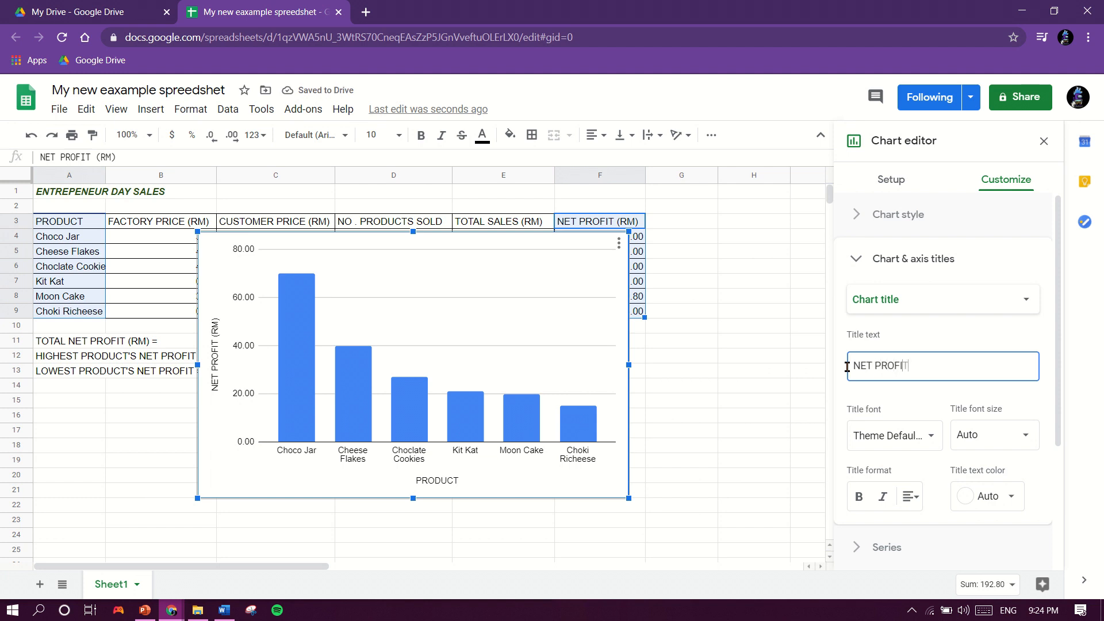
{"action": "type", "text": " OF PRODUCTS"}
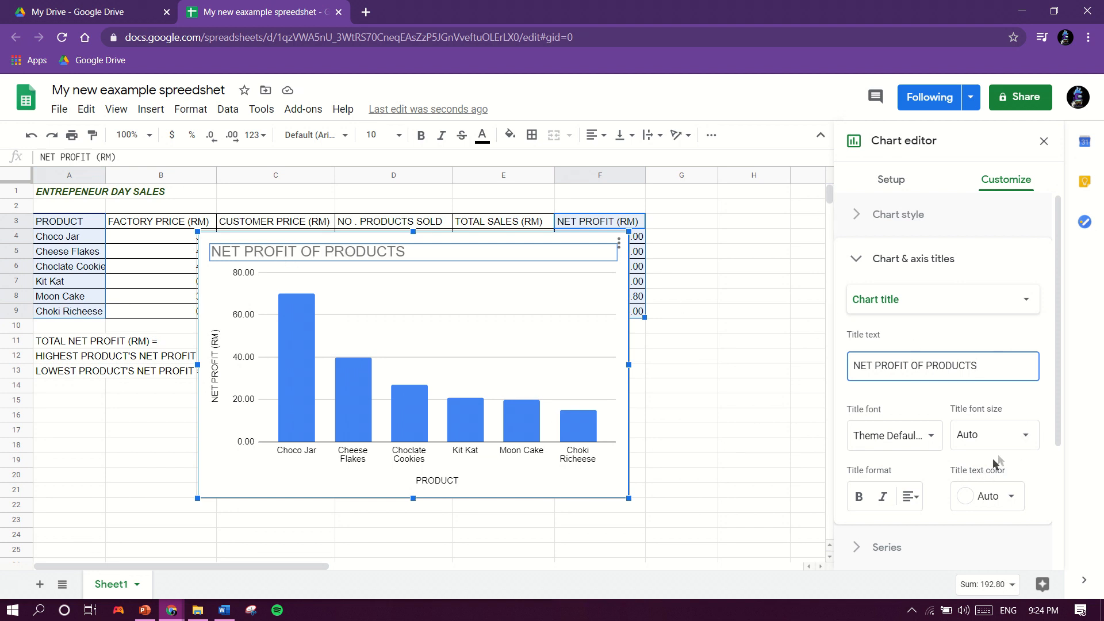
Set the chart title's text color to black, trying bright green along the way
{"action": "left_click", "coordinate": [1007, 497]}
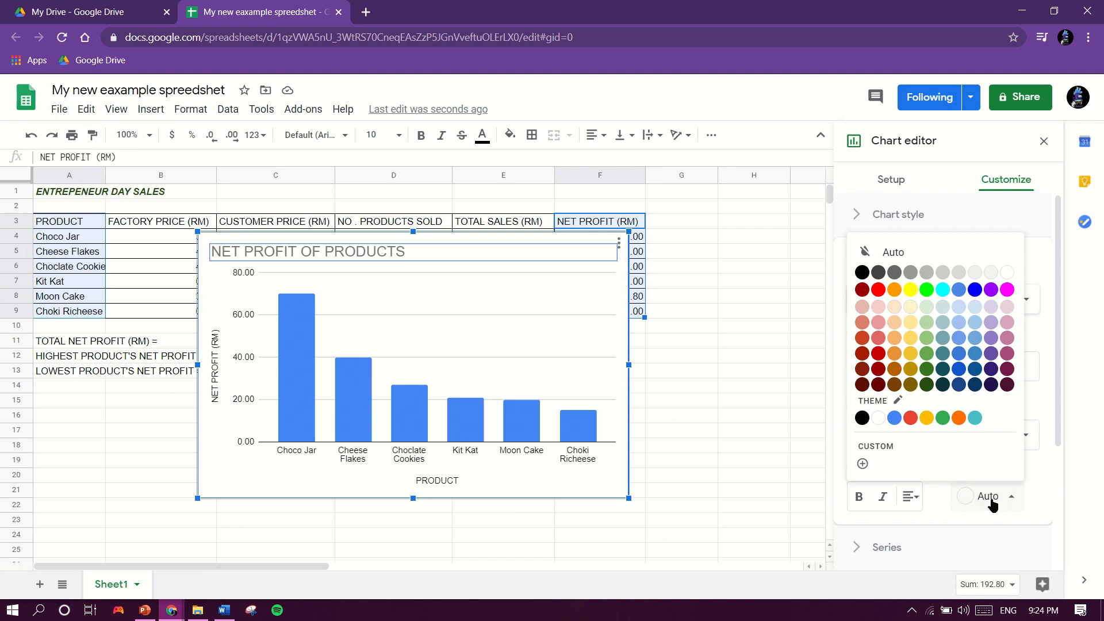
{"action": "left_click", "coordinate": [862, 273]}
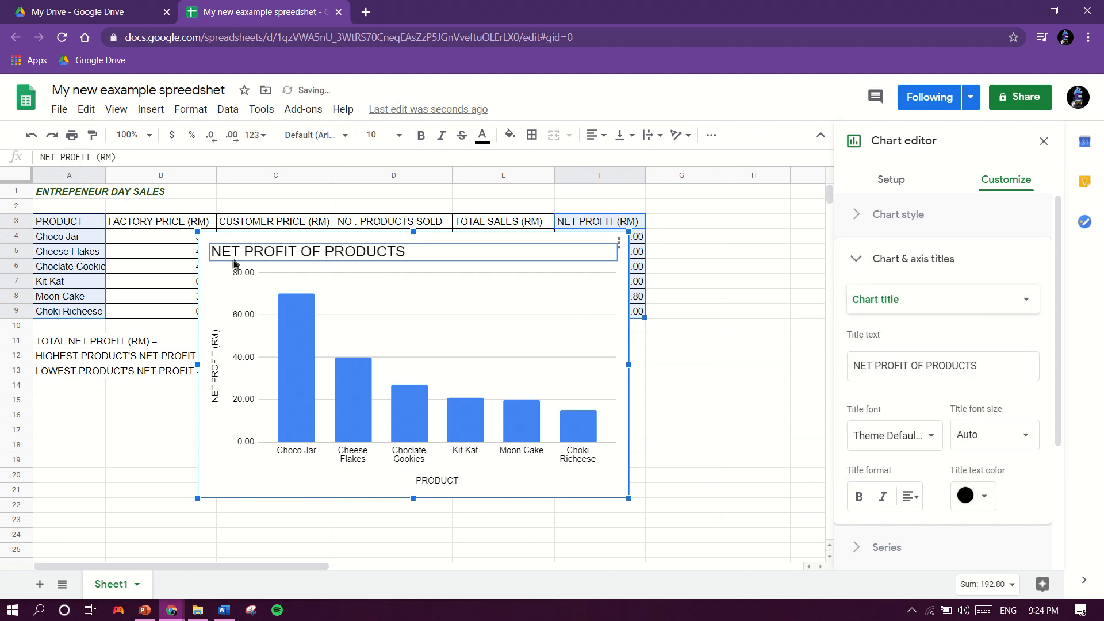
{"action": "left_click", "coordinate": [985, 497]}
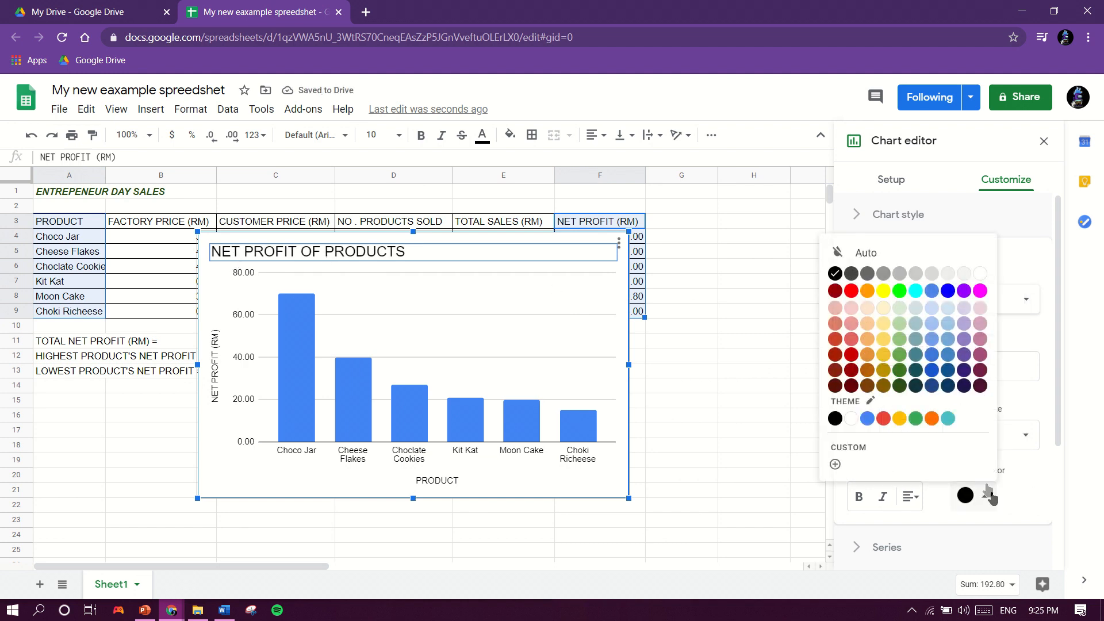
{"action": "left_click", "coordinate": [901, 292]}
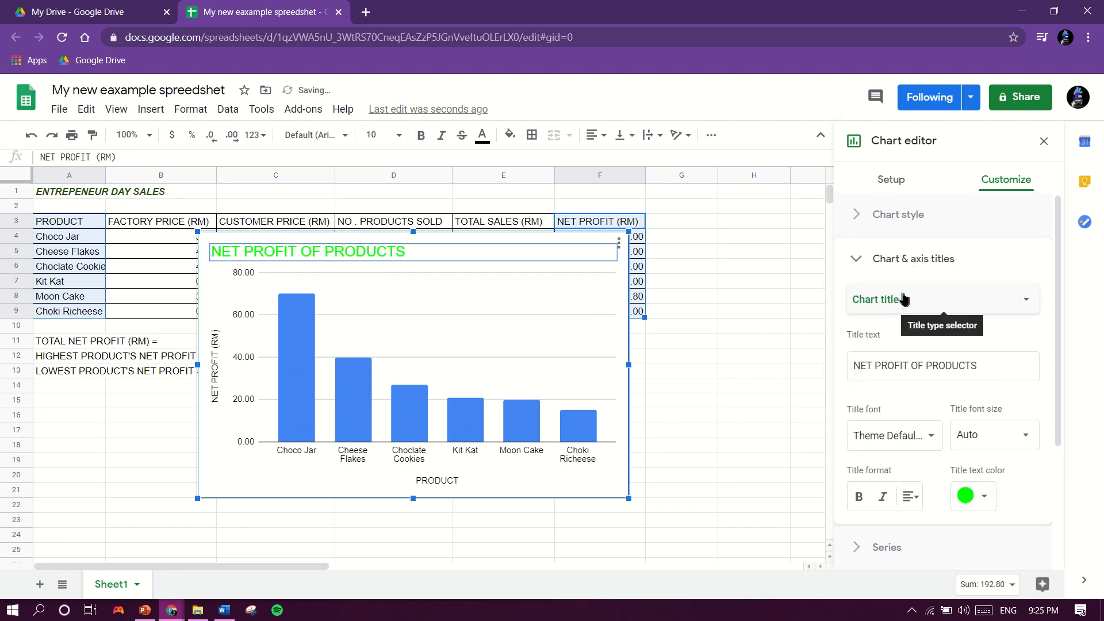
{"action": "left_click", "coordinate": [974, 495]}
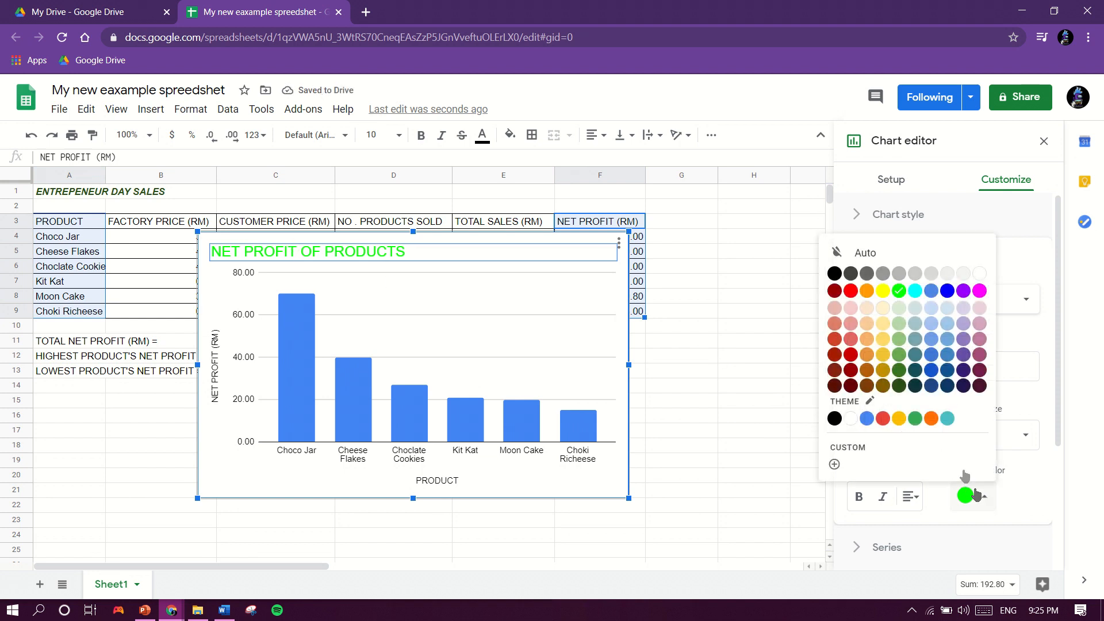
{"action": "left_click", "coordinate": [834, 274]}
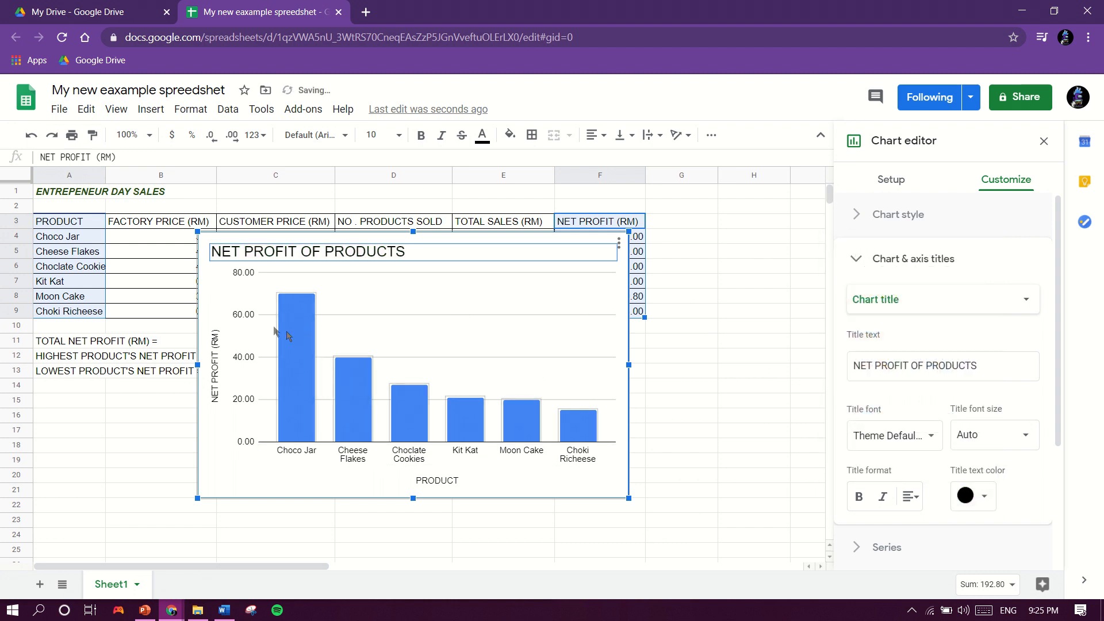
Inspect the vertical and horizontal axis title settings and open the format options of the net profit series
{"action": "left_click", "coordinate": [217, 372]}
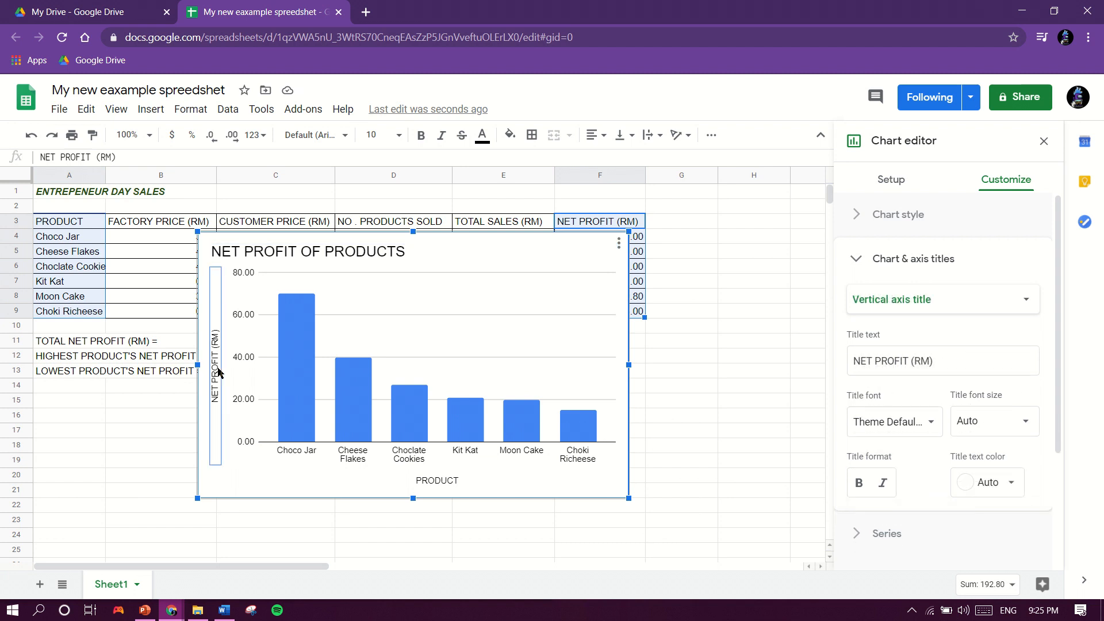
{"action": "double_click", "coordinate": [214, 412]}
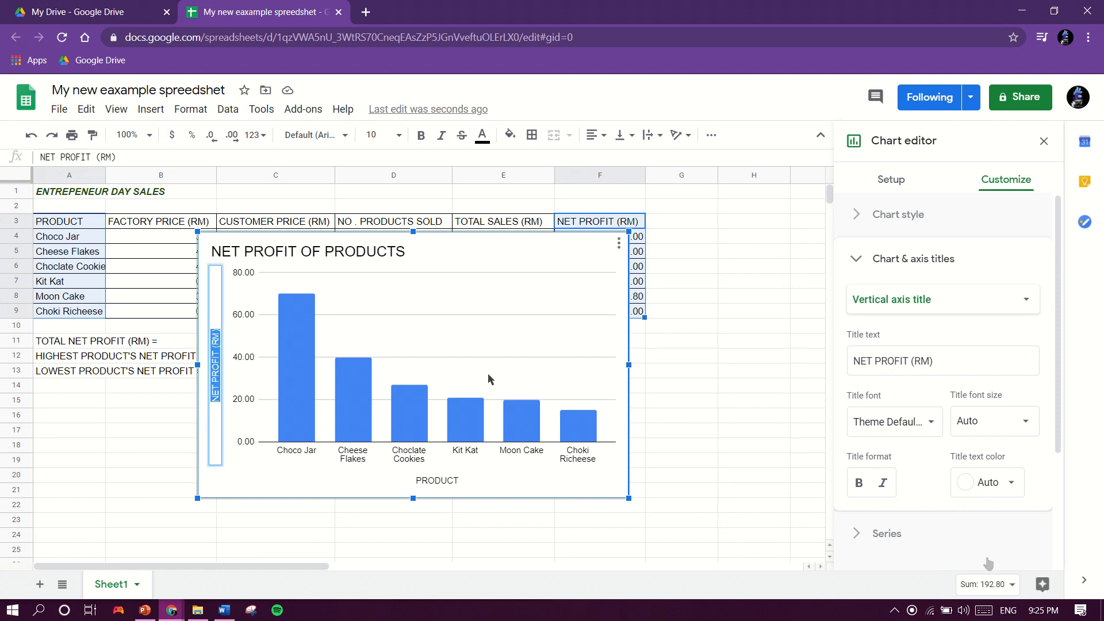
{"action": "left_click_drag", "start_coordinate": [947, 363], "coordinate": [852, 361]}
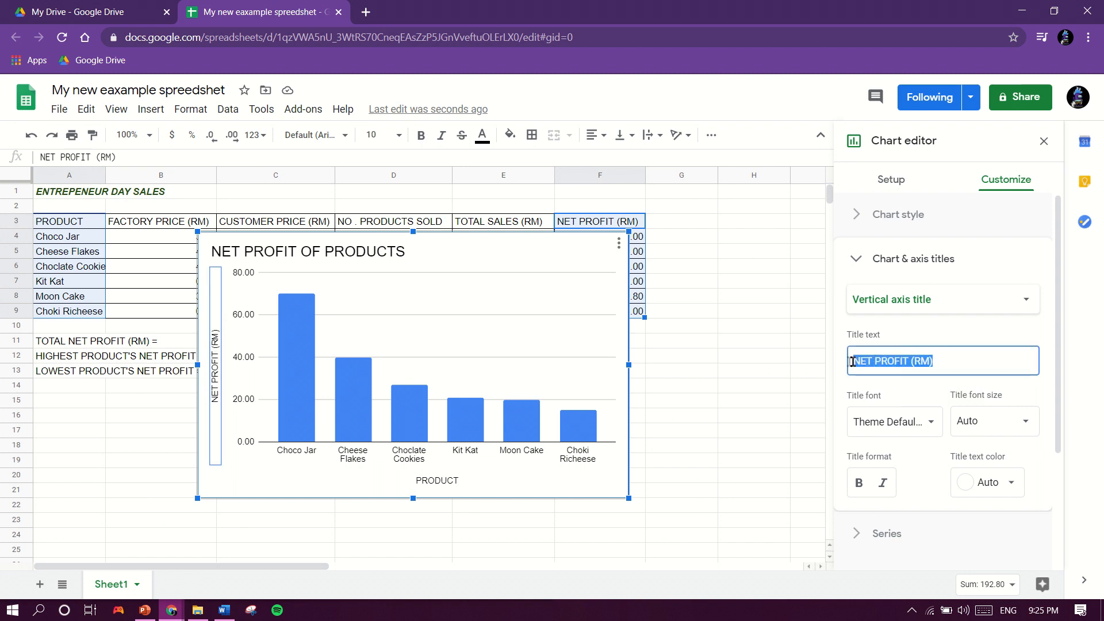
{"action": "left_click", "coordinate": [463, 485]}
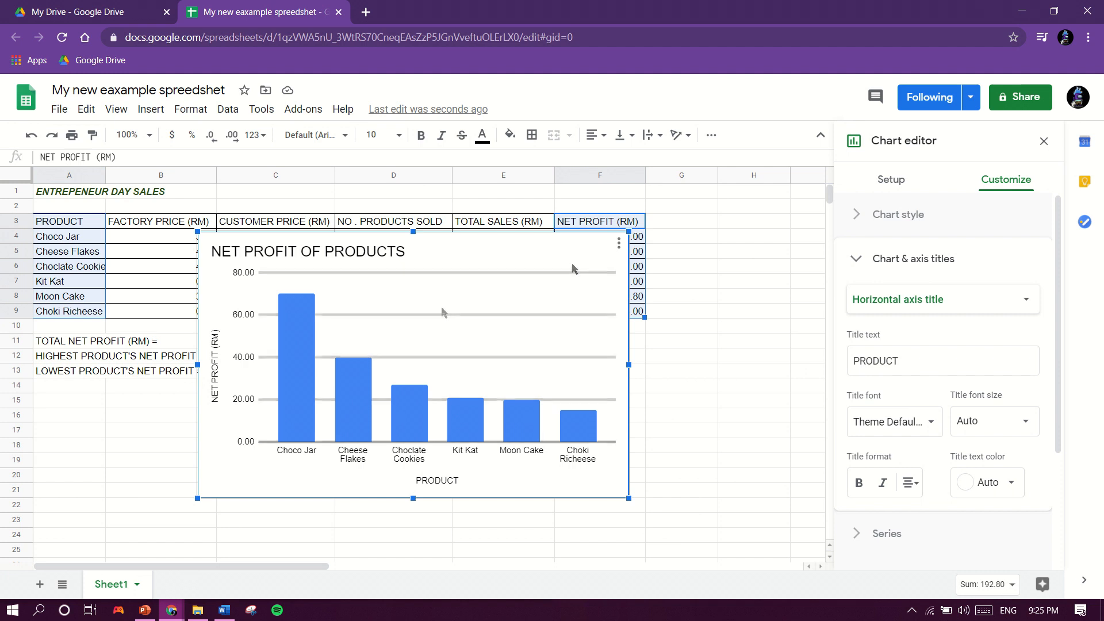
{"action": "left_click", "coordinate": [308, 391]}
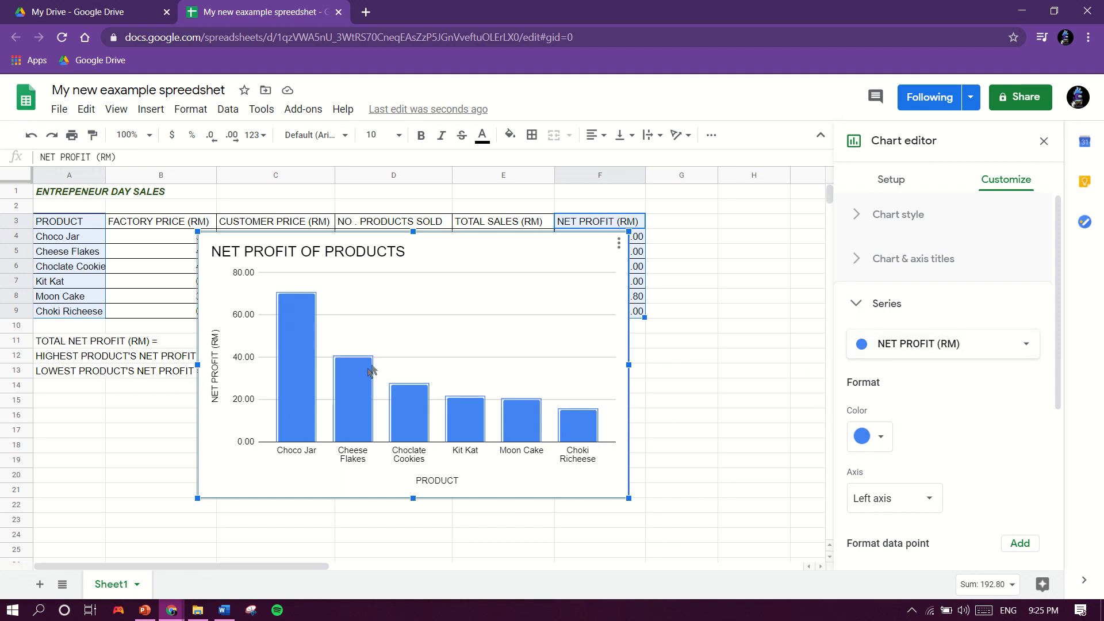
Inspect the format options of the Choco Jar data point and the series available in the series selector
{"action": "left_click", "coordinate": [309, 372]}
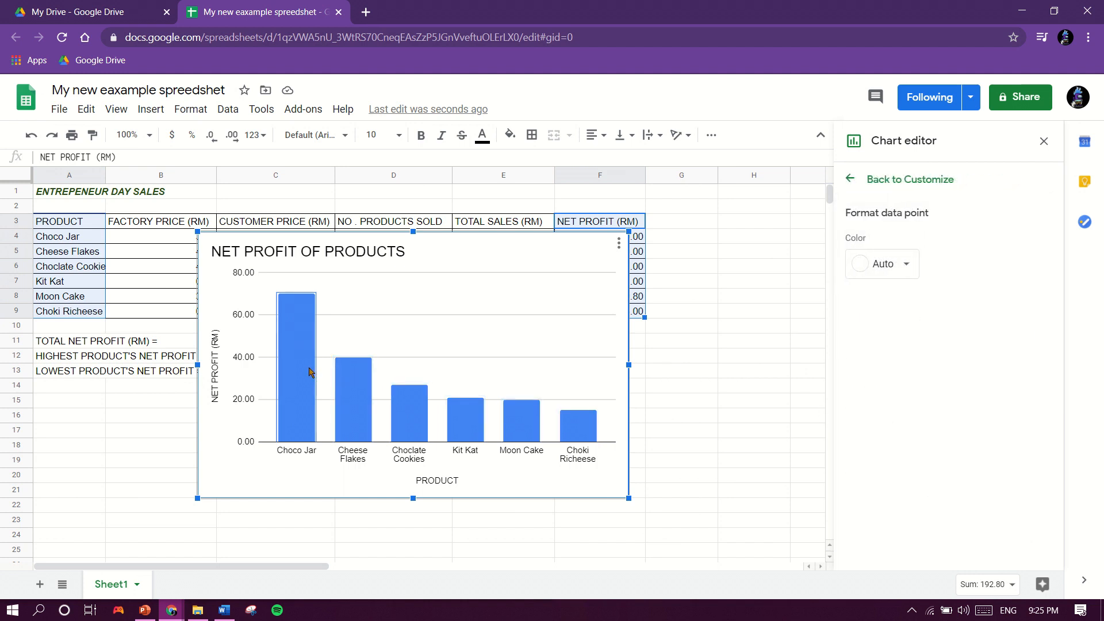
{"action": "left_click", "coordinate": [874, 183]}
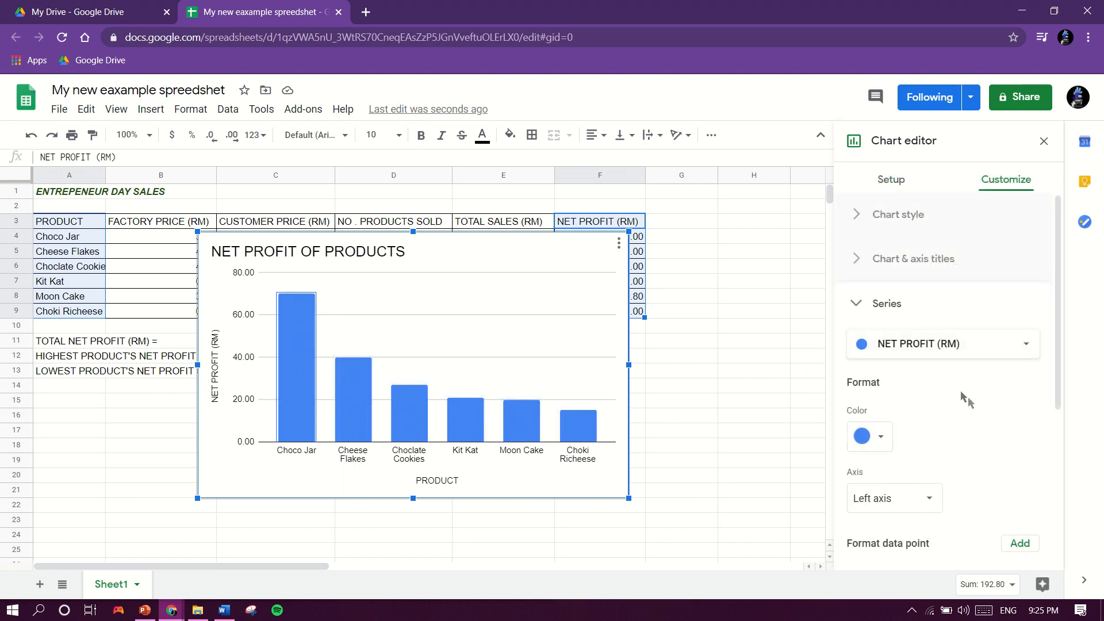
{"action": "scroll", "coordinate": [937, 443], "scroll_direction": "down", "scroll_amount": 3}
{"action": "scroll", "coordinate": [938, 444], "scroll_direction": "up", "scroll_amount": 3}
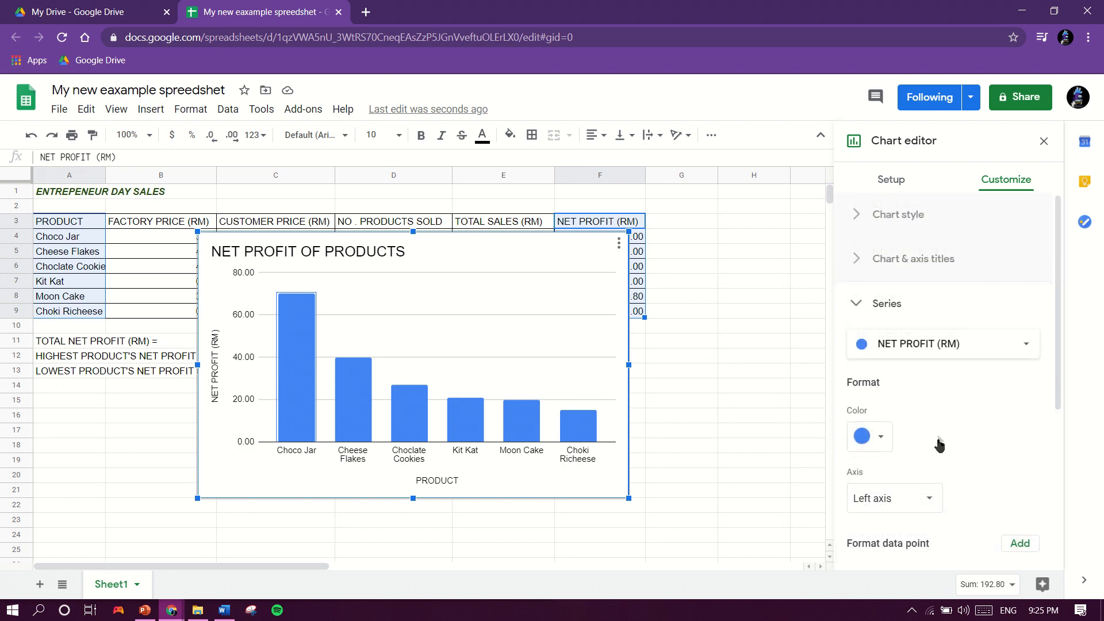
{"action": "left_click", "coordinate": [967, 348]}
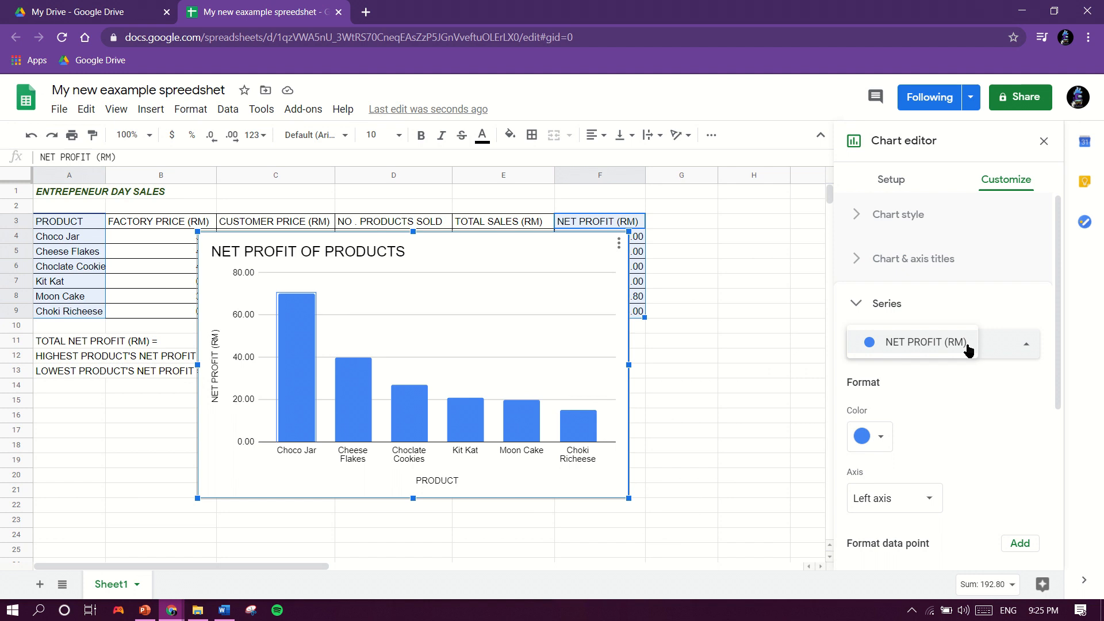
{"action": "left_click", "coordinate": [934, 352]}
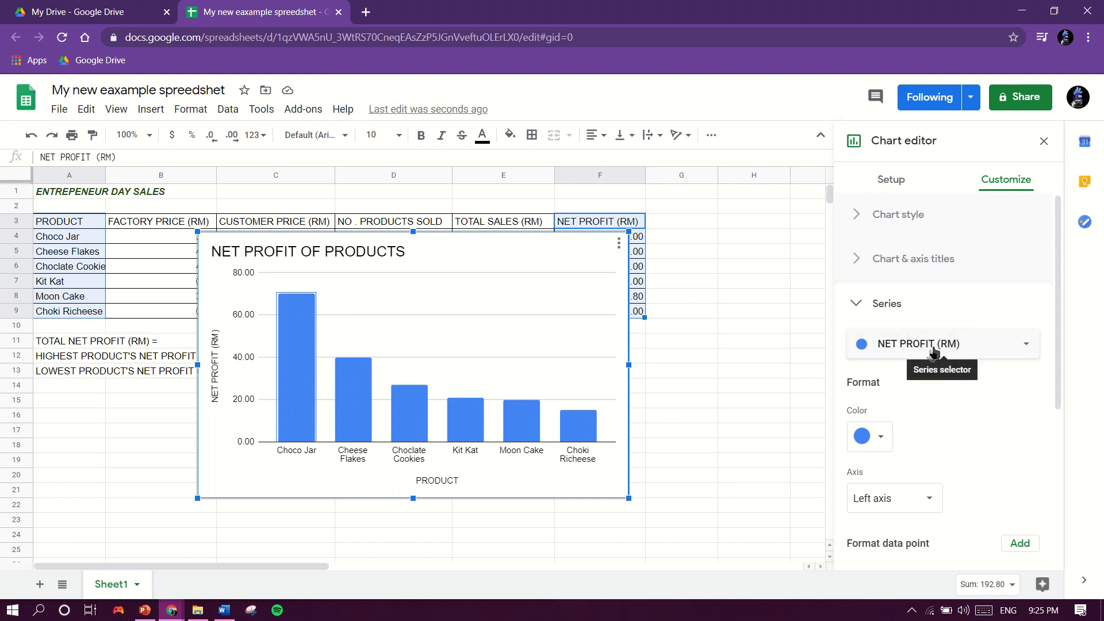
Set the net profit series color to the darkest brownish red, trying two slightly lighter dark reds along the way
{"action": "left_click", "coordinate": [876, 443]}
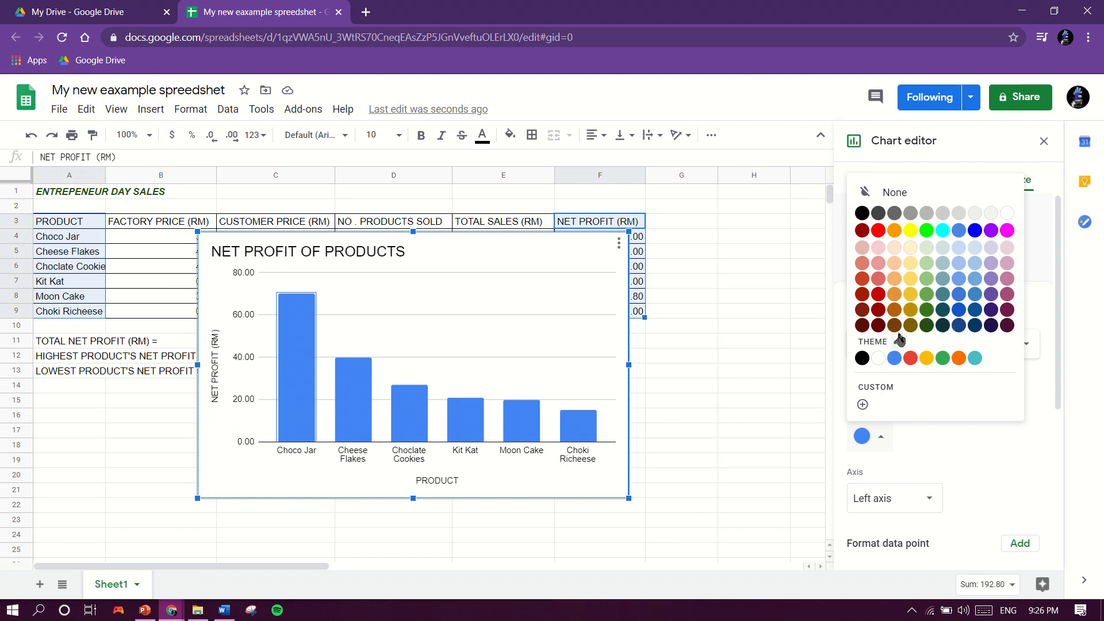
{"action": "left_click", "coordinate": [865, 313]}
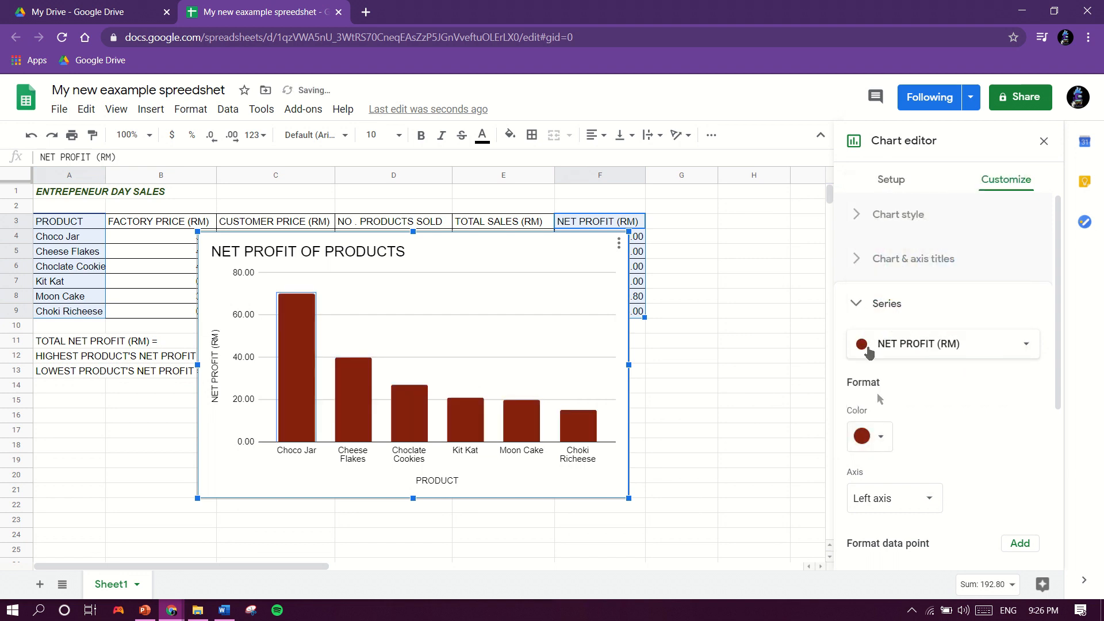
{"action": "left_click", "coordinate": [884, 437]}
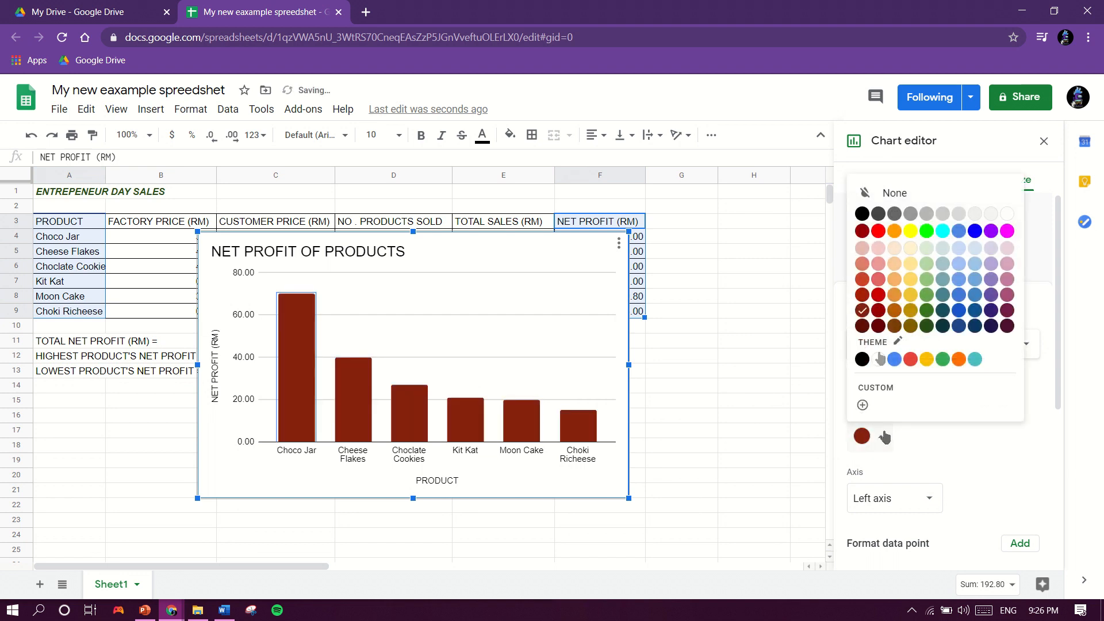
{"action": "left_click", "coordinate": [877, 311]}
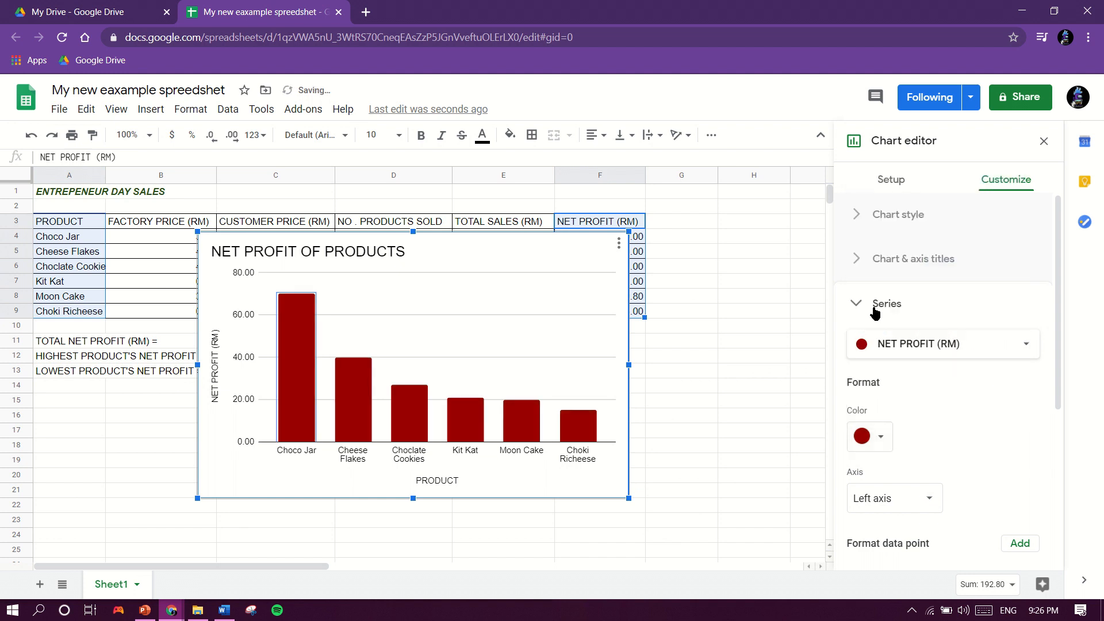
{"action": "left_click", "coordinate": [863, 437]}
{"action": "left_click", "coordinate": [862, 326]}
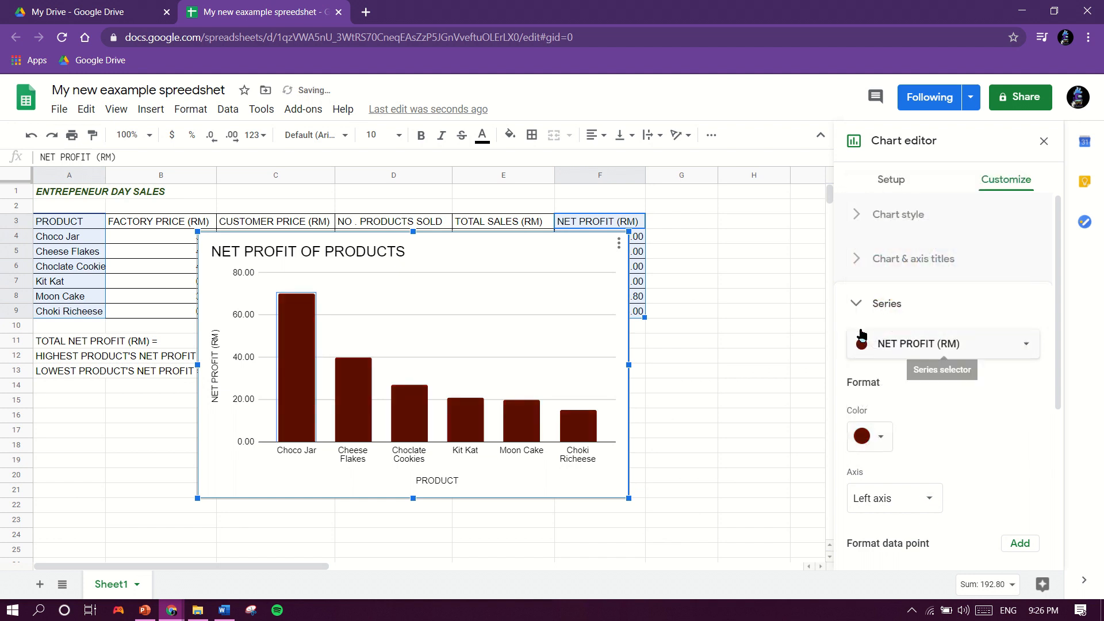
Review the axis, data point, error bar, data label and trendline options of the series and collapse the Series section
{"action": "scroll", "coordinate": [920, 431], "scroll_direction": "down", "scroll_amount": 3}
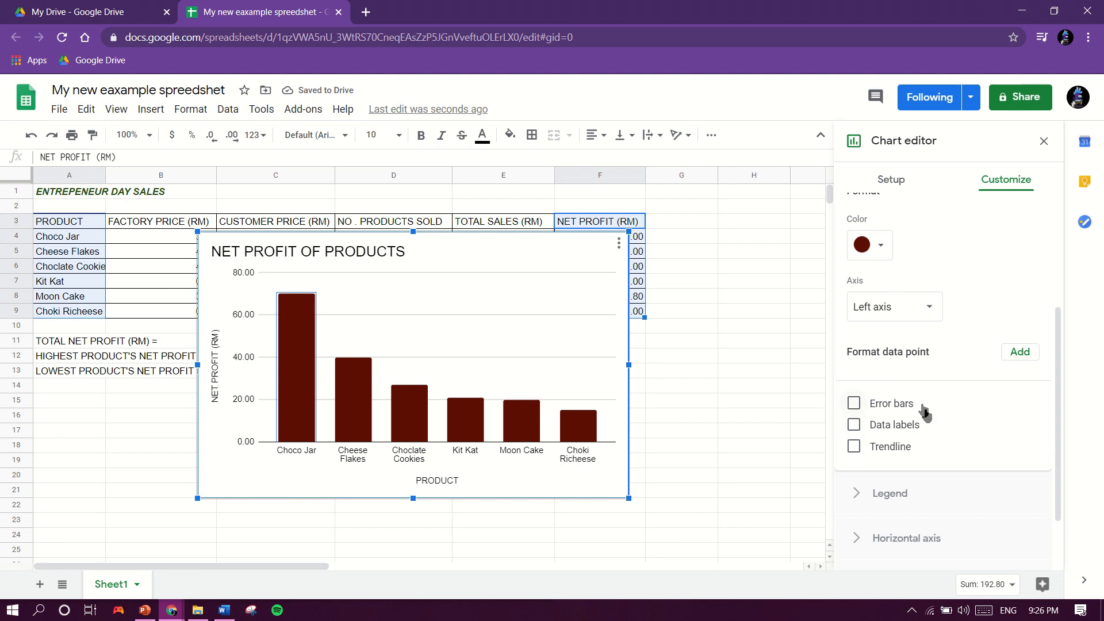
{"action": "scroll", "coordinate": [978, 329], "scroll_direction": "up", "scroll_amount": 3}
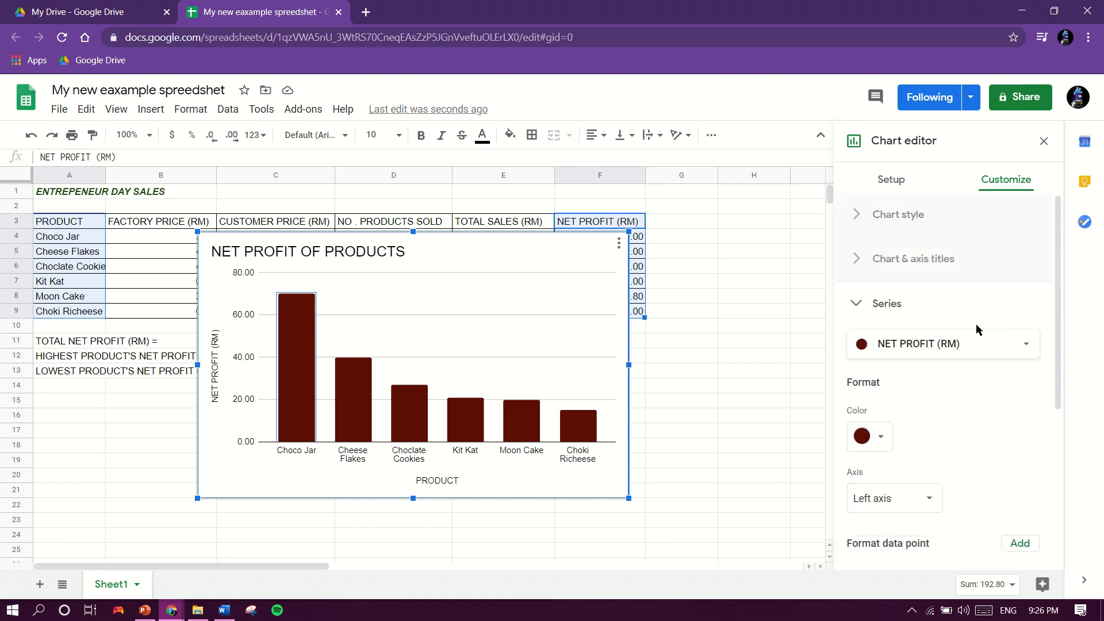
{"action": "scroll", "coordinate": [978, 329], "scroll_direction": "down", "scroll_amount": 4}
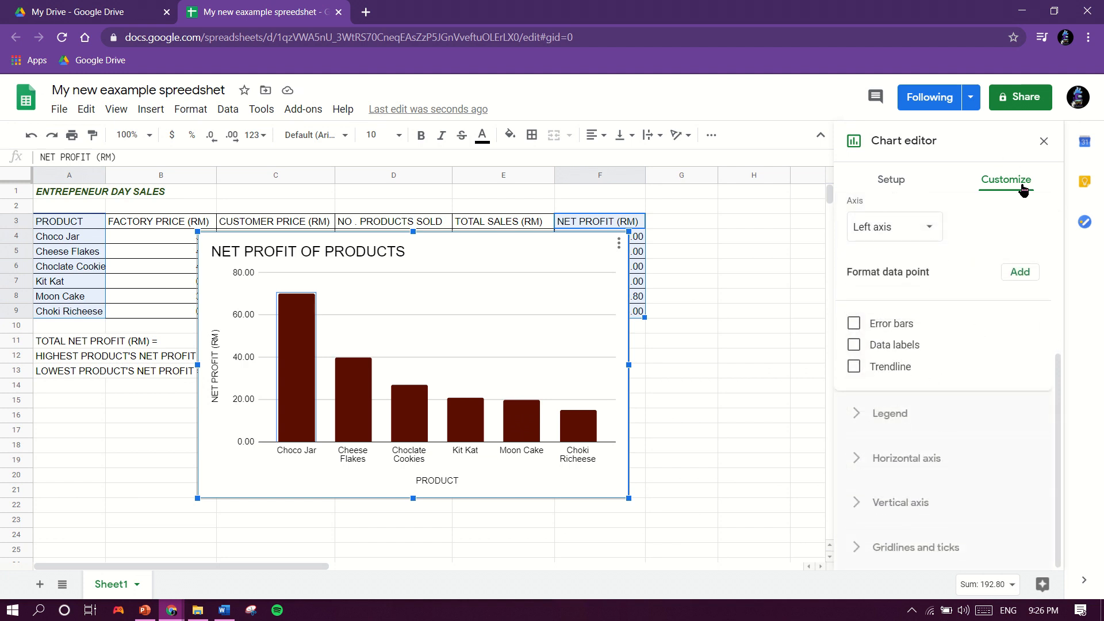
{"action": "scroll", "coordinate": [972, 379], "scroll_direction": "up", "scroll_amount": 5}
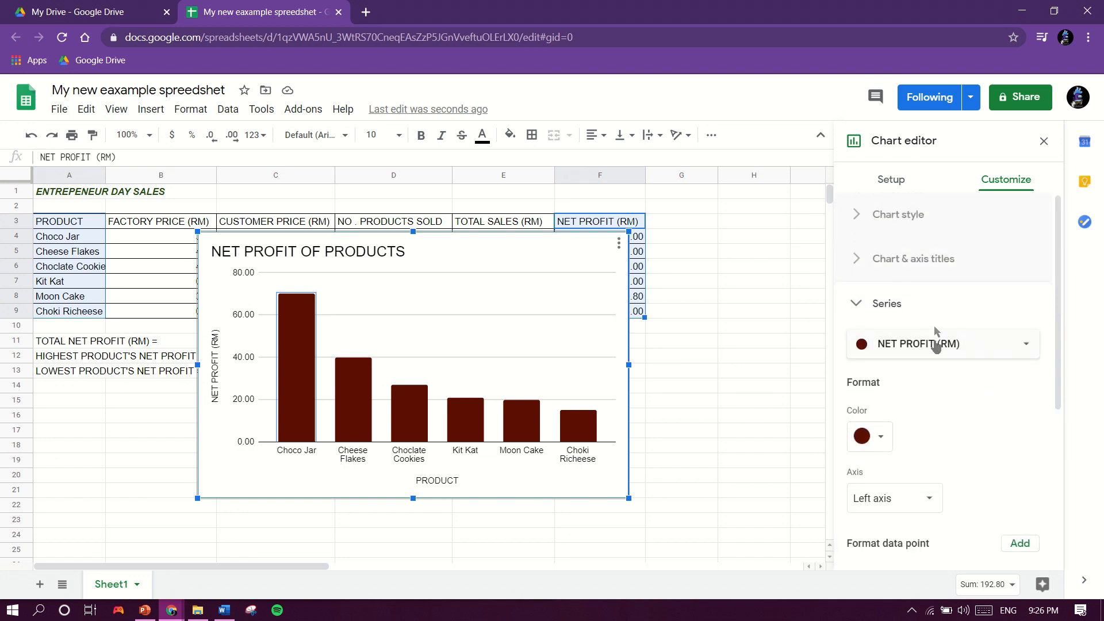
{"action": "left_click", "coordinate": [932, 308]}
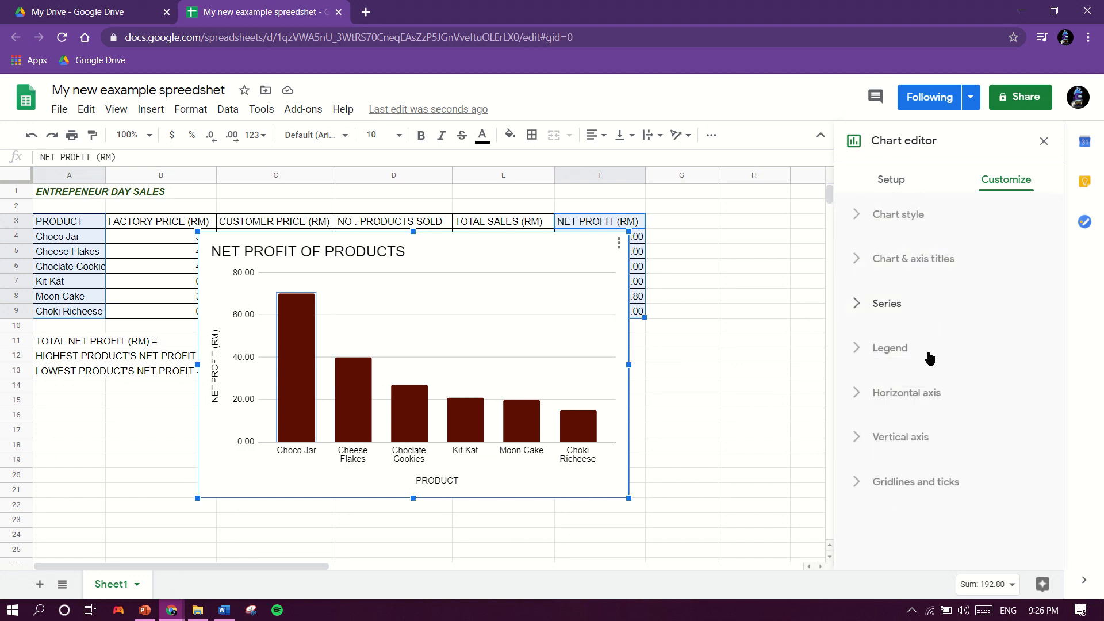
Set the chart's background color to light yellow, trying two light orange shades along the way
{"action": "left_click", "coordinate": [592, 332]}
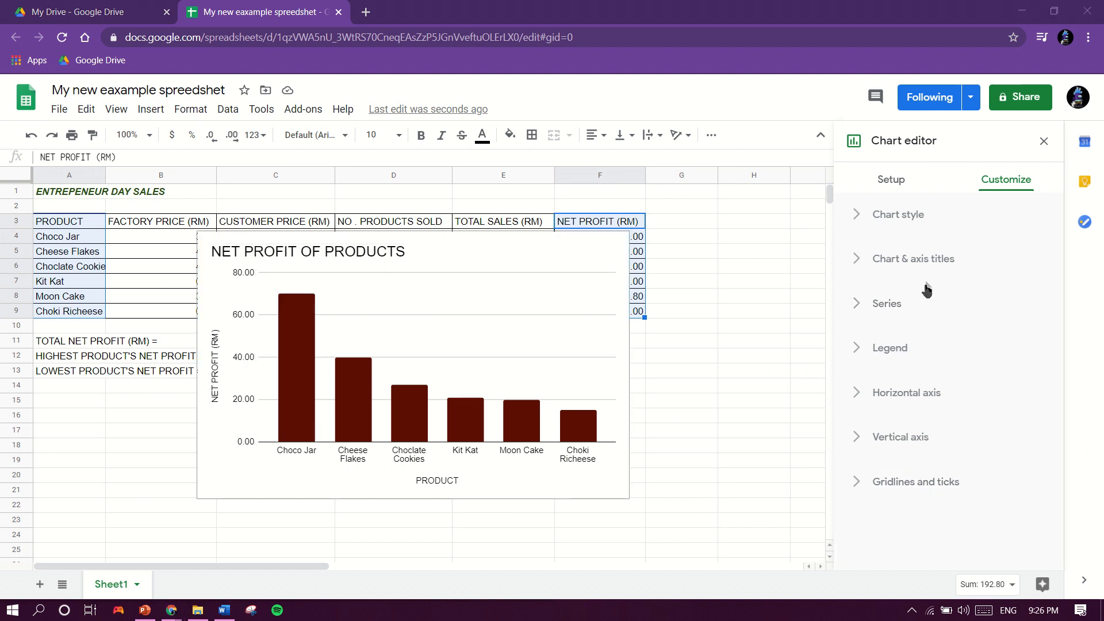
{"action": "left_click", "coordinate": [920, 214]}
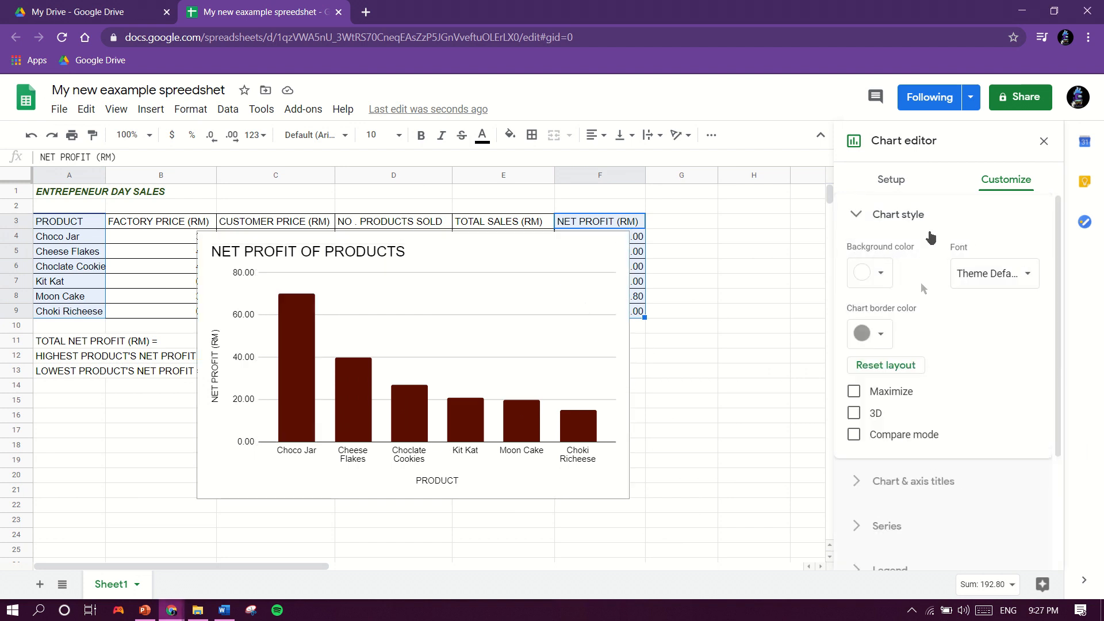
{"action": "left_click", "coordinate": [881, 274]}
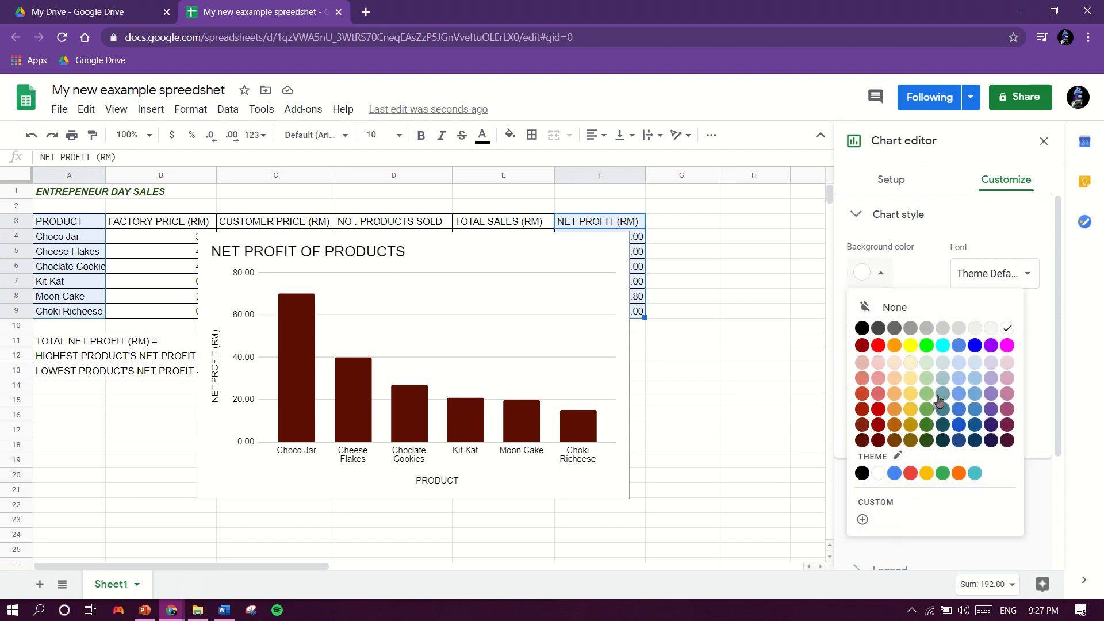
{"action": "left_click", "coordinate": [894, 395]}
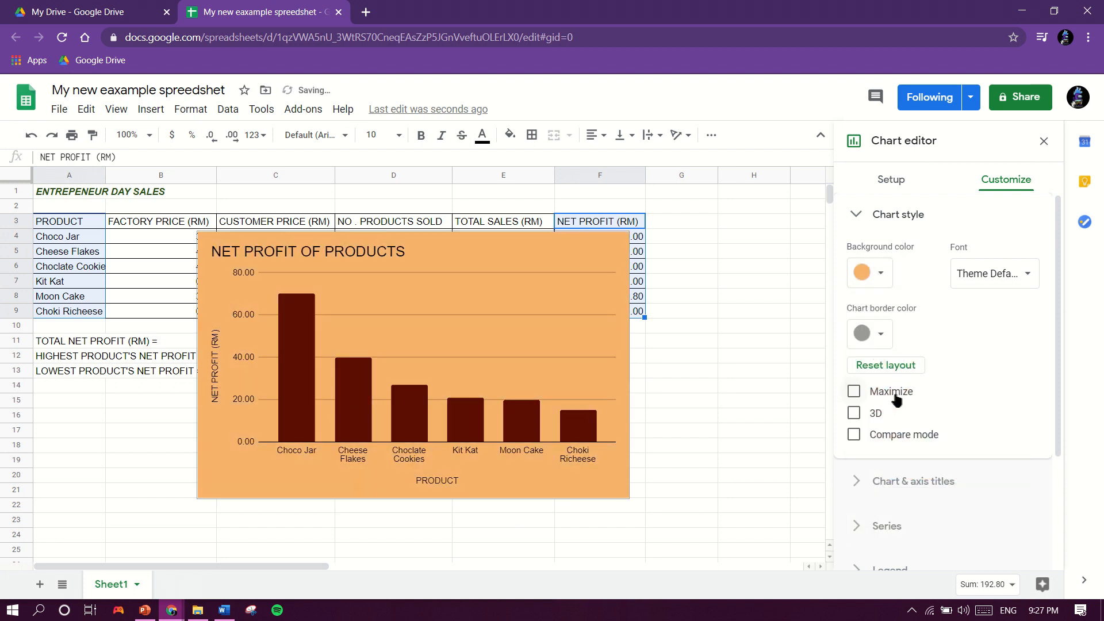
{"action": "left_click", "coordinate": [884, 280]}
{"action": "left_click", "coordinate": [893, 379]}
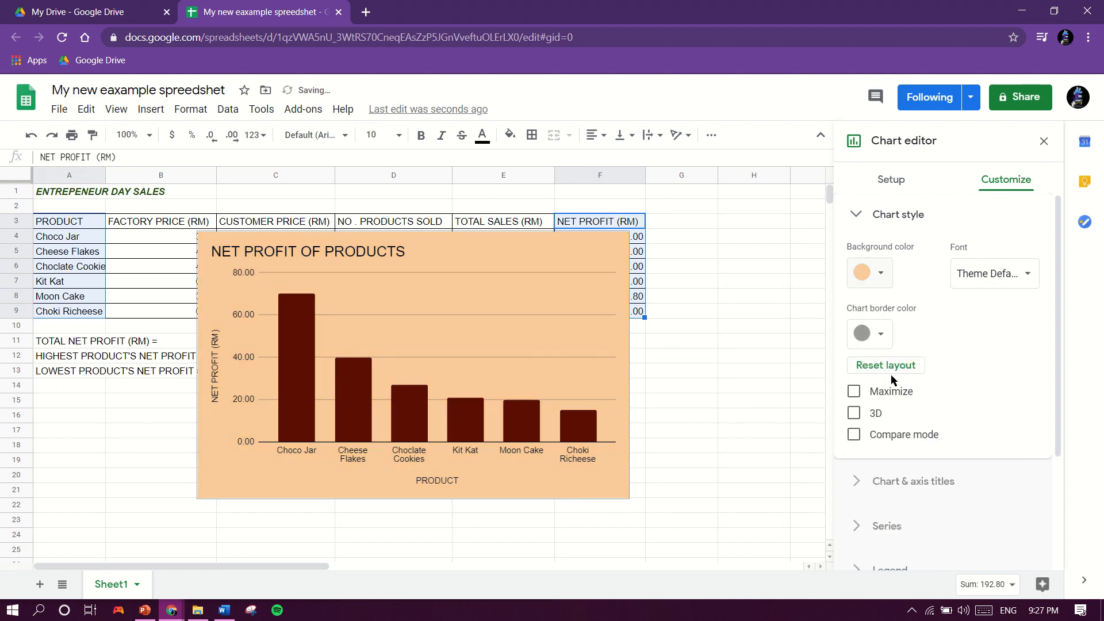
{"action": "left_click", "coordinate": [874, 265]}
{"action": "left_click", "coordinate": [912, 377]}
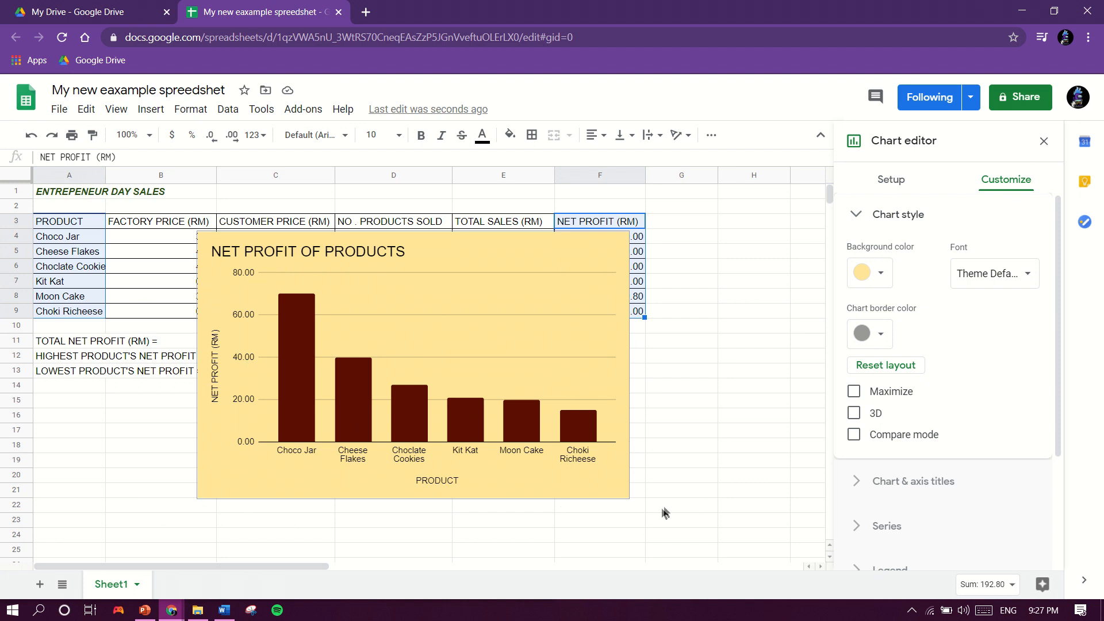
Set the chart border color to the same darkest brownish red as the columns
{"action": "left_click", "coordinate": [881, 334]}
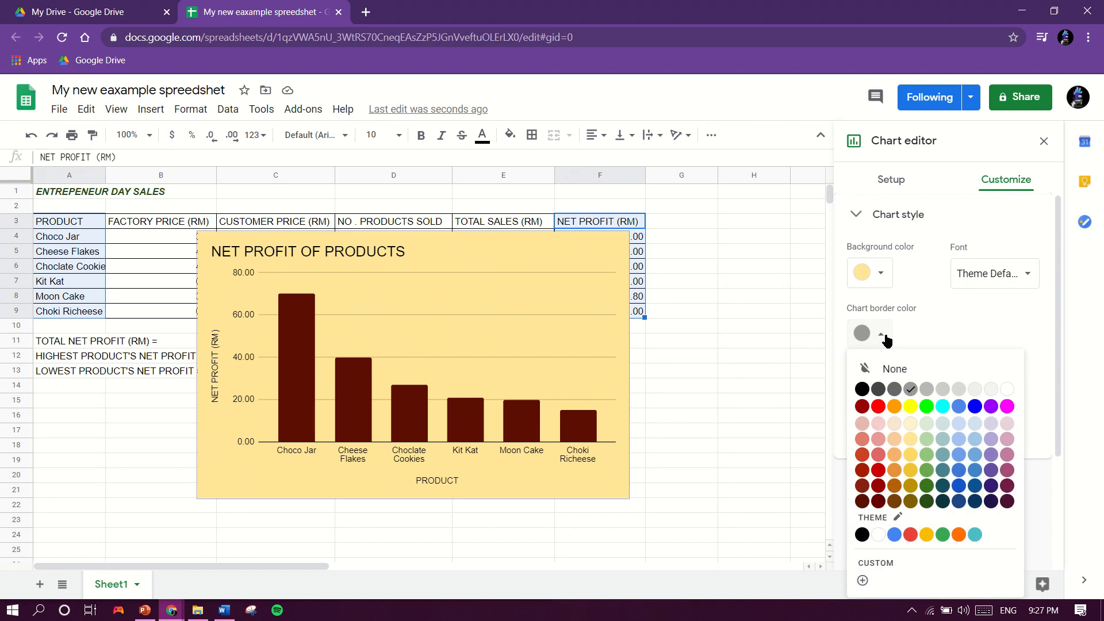
{"action": "left_click", "coordinate": [866, 504]}
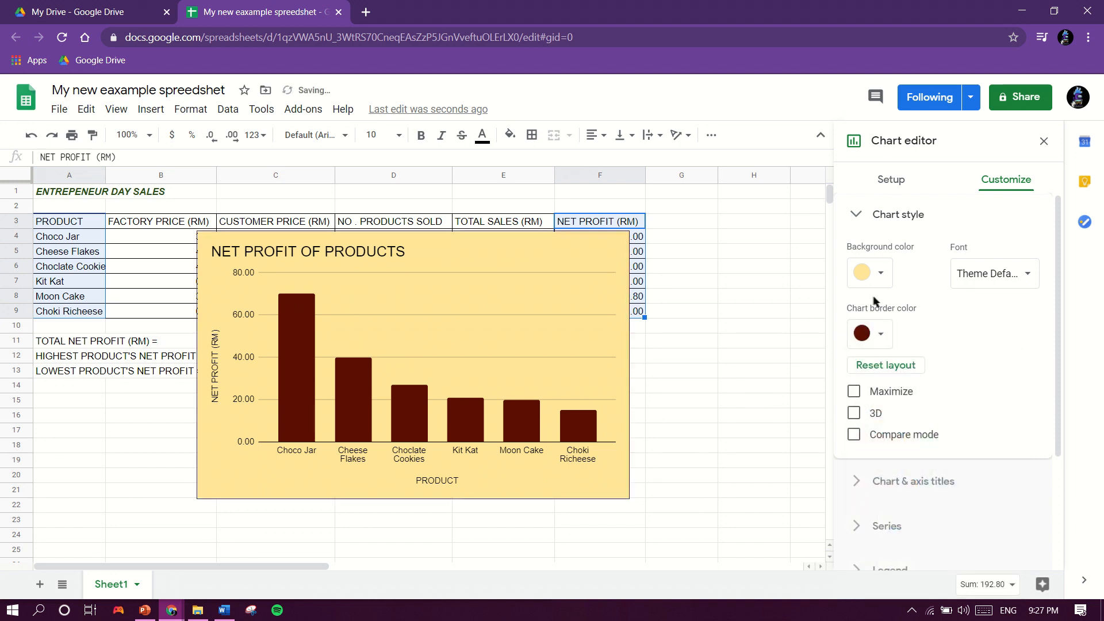
{"action": "left_click", "coordinate": [871, 333]}
{"action": "left_click", "coordinate": [862, 502]}
Set the text color of the PRODUCT horizontal axis title to black
{"action": "scroll", "coordinate": [947, 339], "scroll_direction": "down", "scroll_amount": 2}
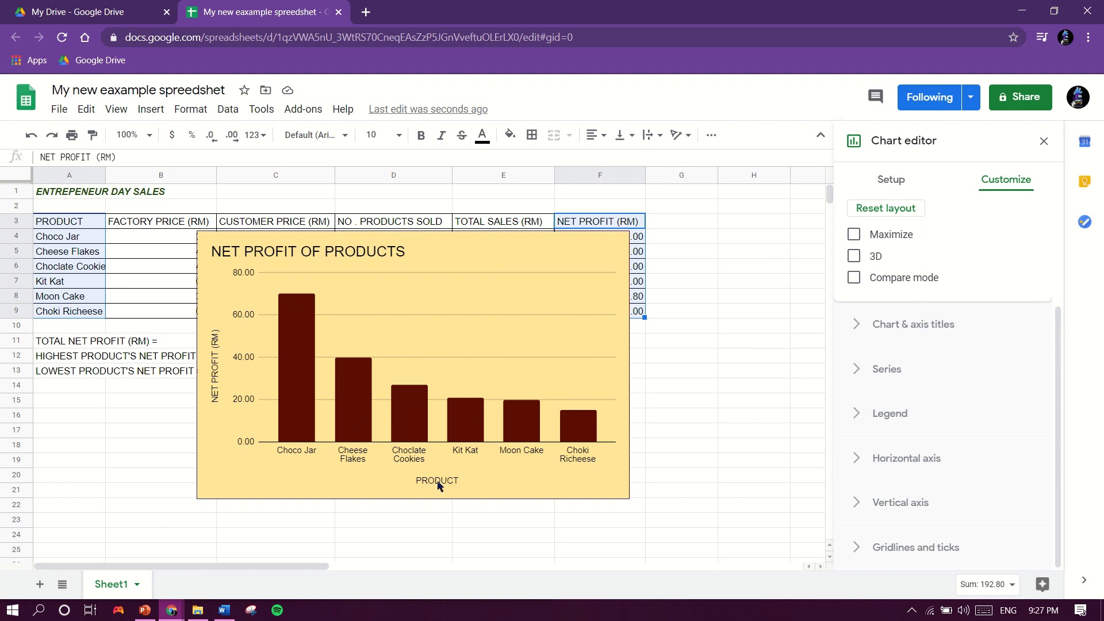
{"action": "left_click", "coordinate": [437, 486]}
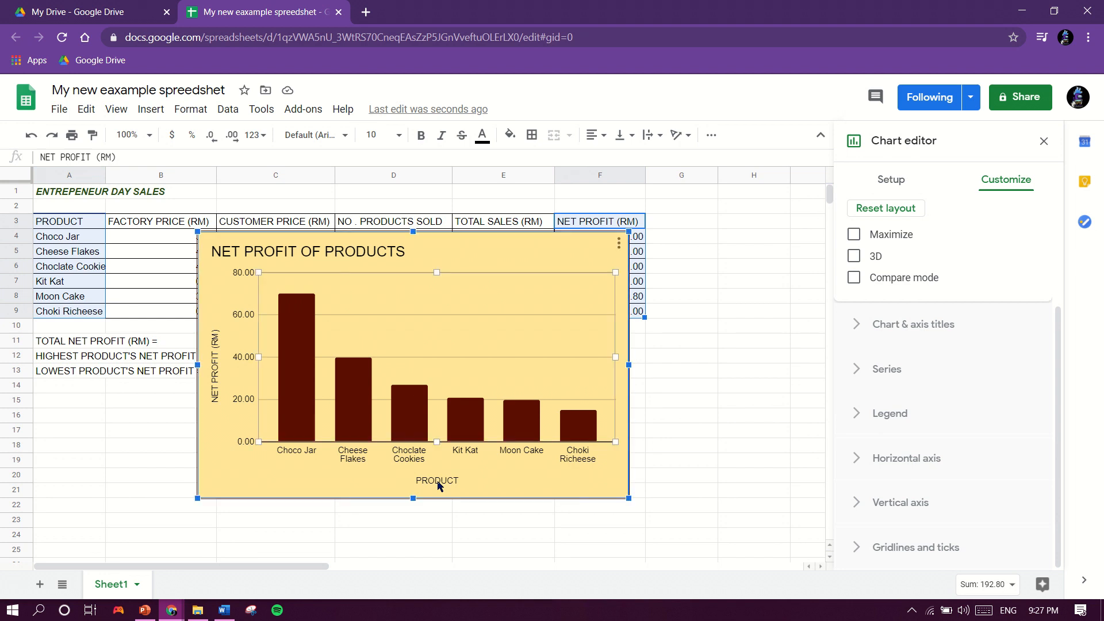
{"action": "double_click", "coordinate": [437, 482]}
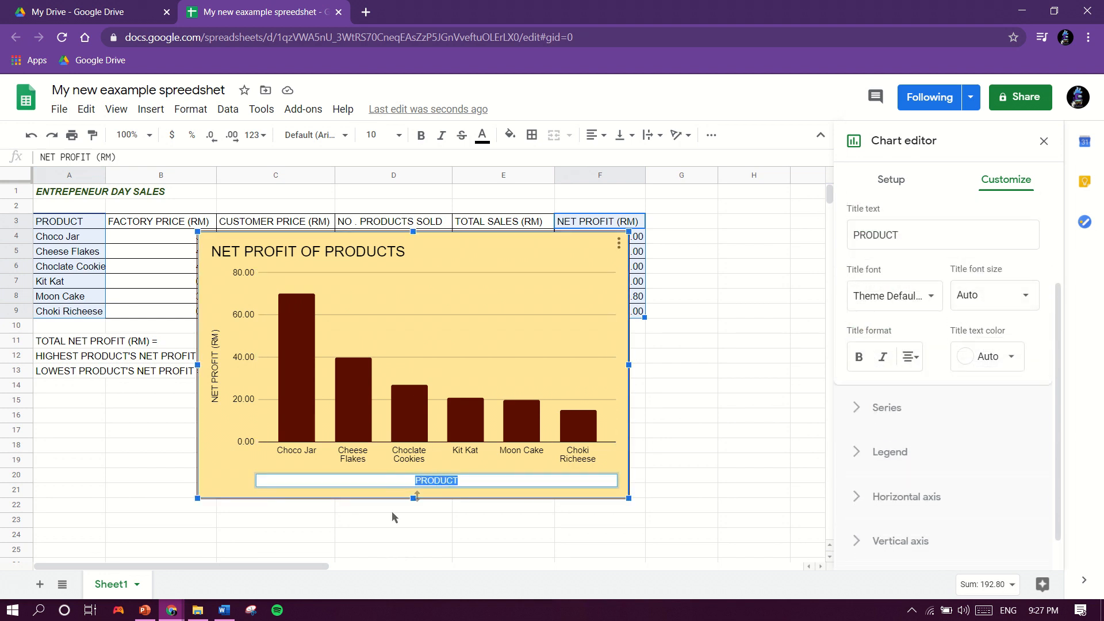
{"action": "scroll", "coordinate": [926, 358], "scroll_direction": "up", "scroll_amount": 2}
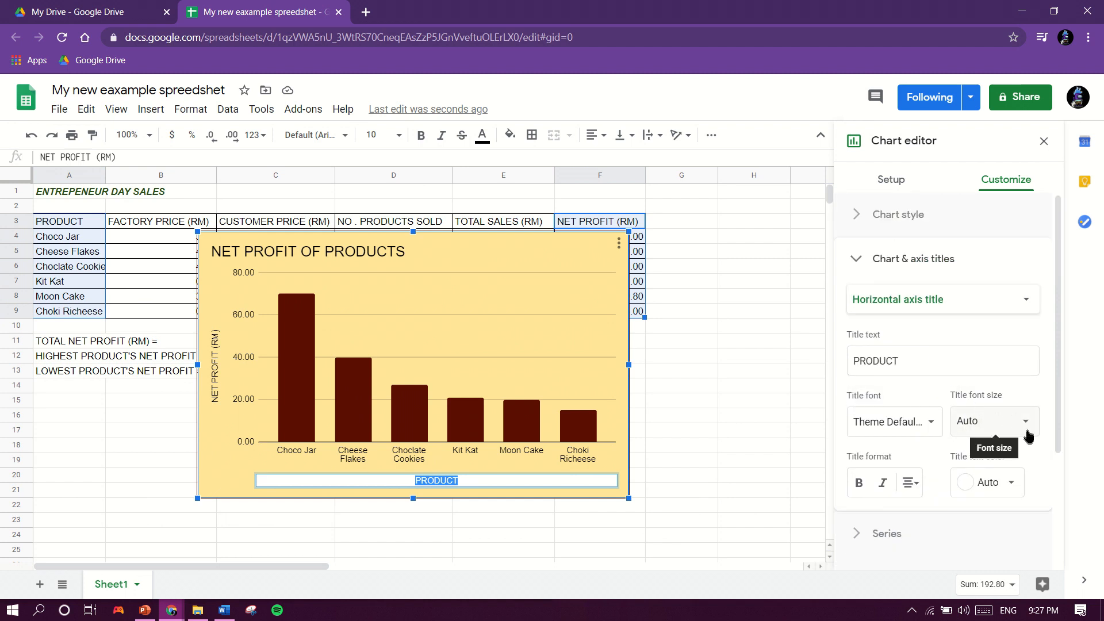
{"action": "left_click", "coordinate": [1010, 483]}
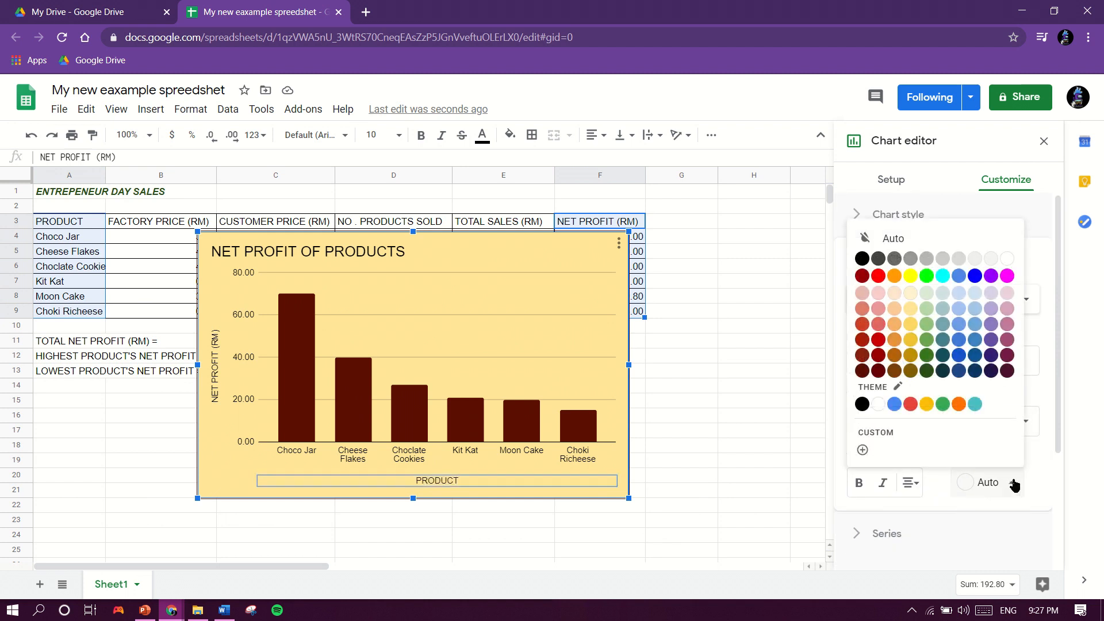
{"action": "left_click", "coordinate": [862, 259]}
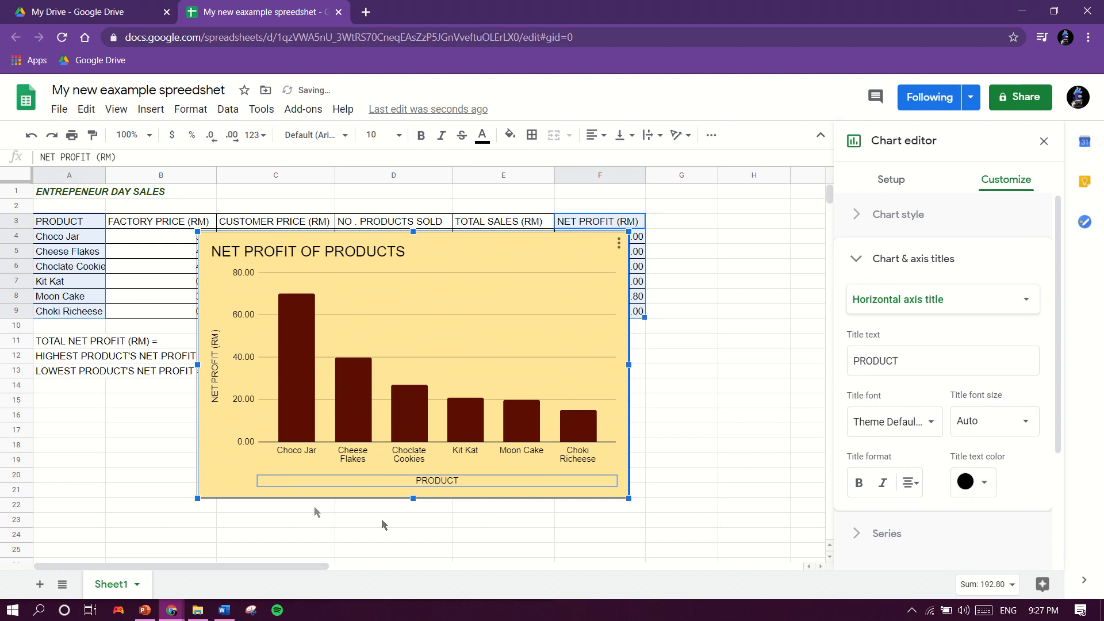